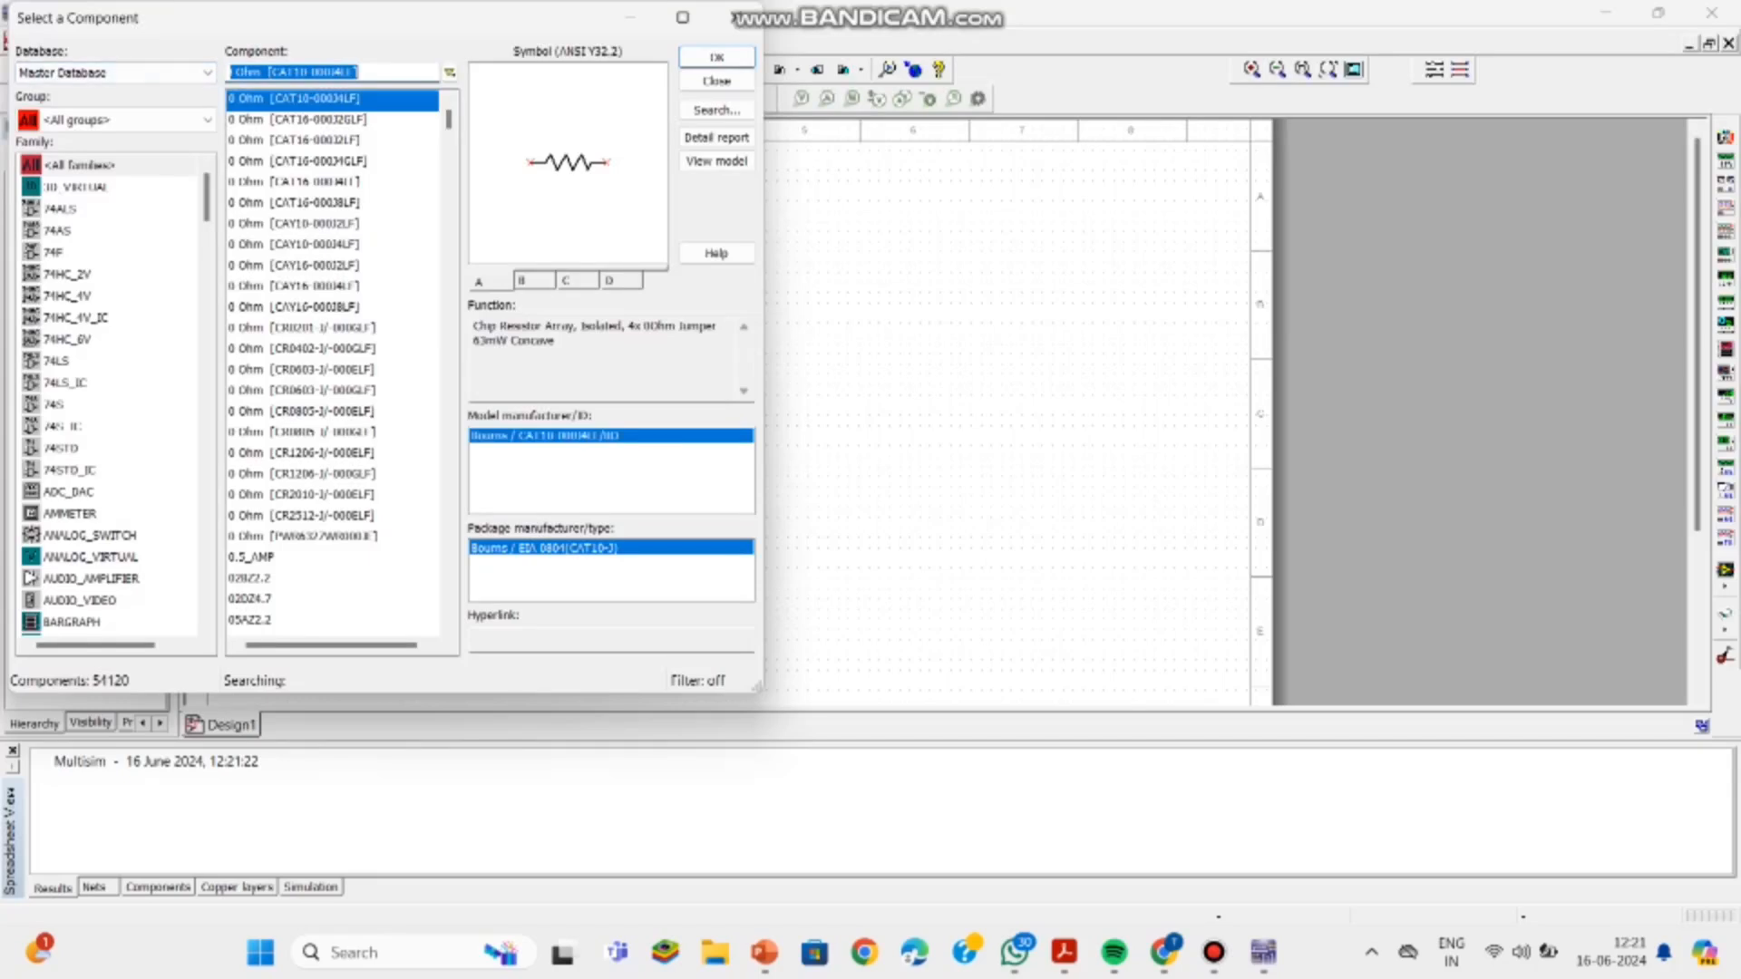
# Step: Place a 1P2S transformer from the TRANSFORMER family of the Basic group in the upper middle-left area of the schematic
pyautogui.press('BackSpace')
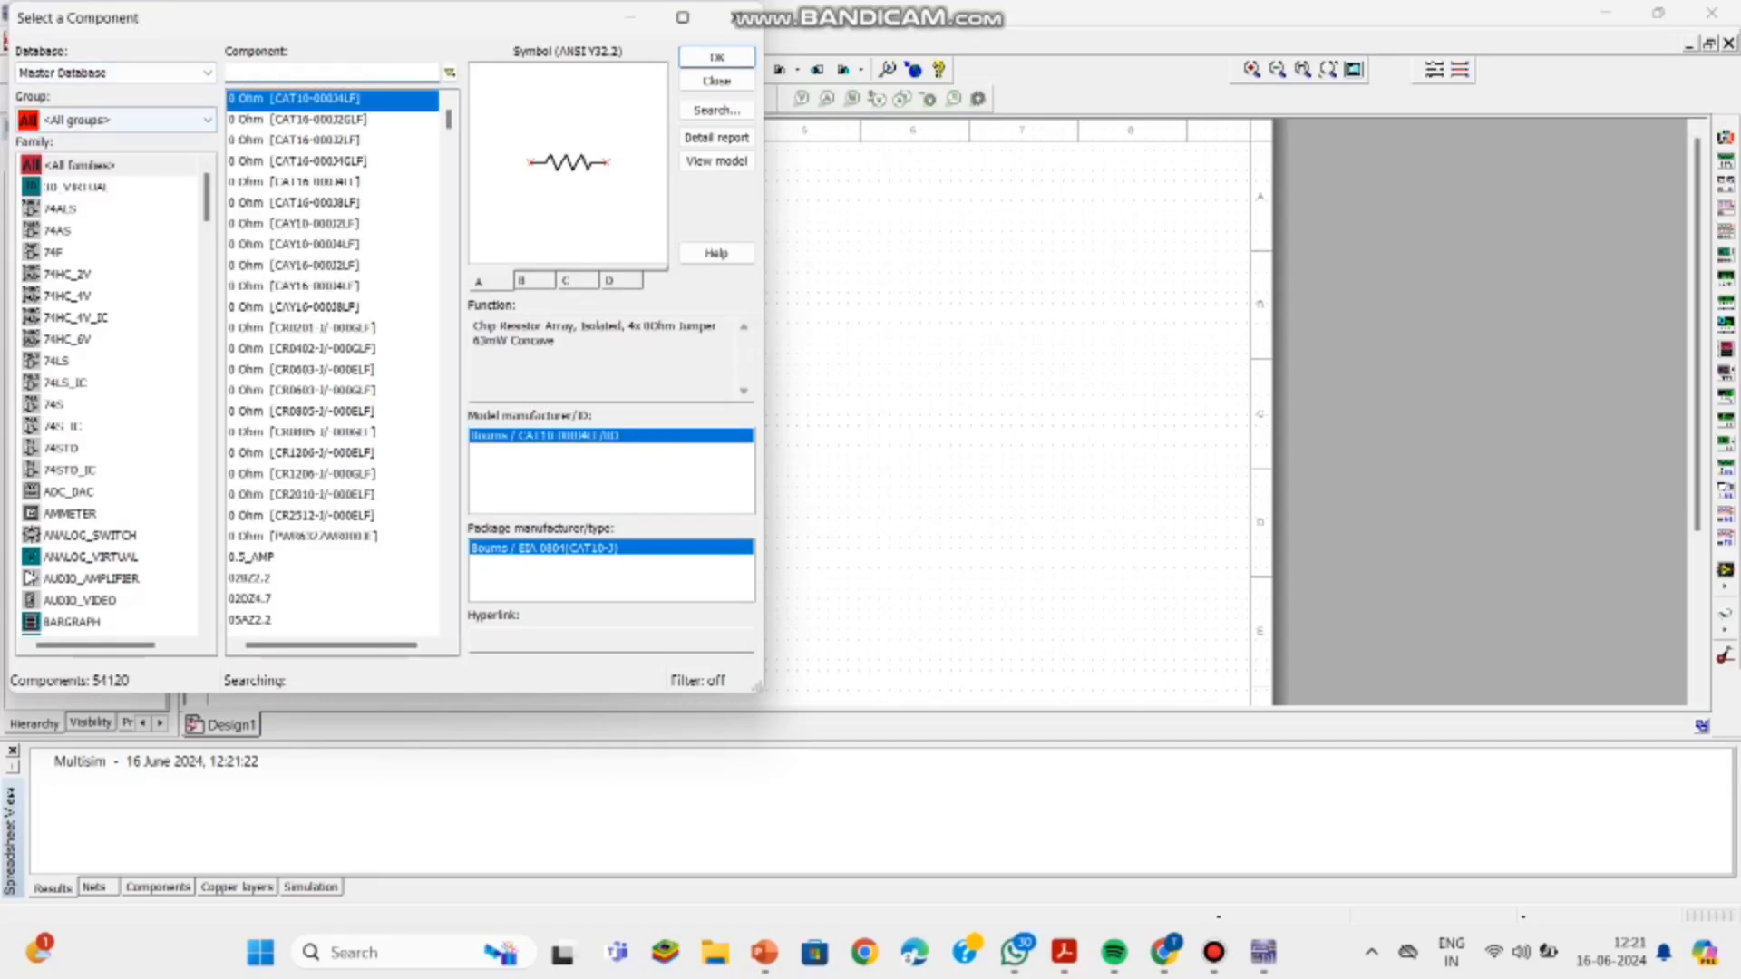
pyautogui.click(207, 120)
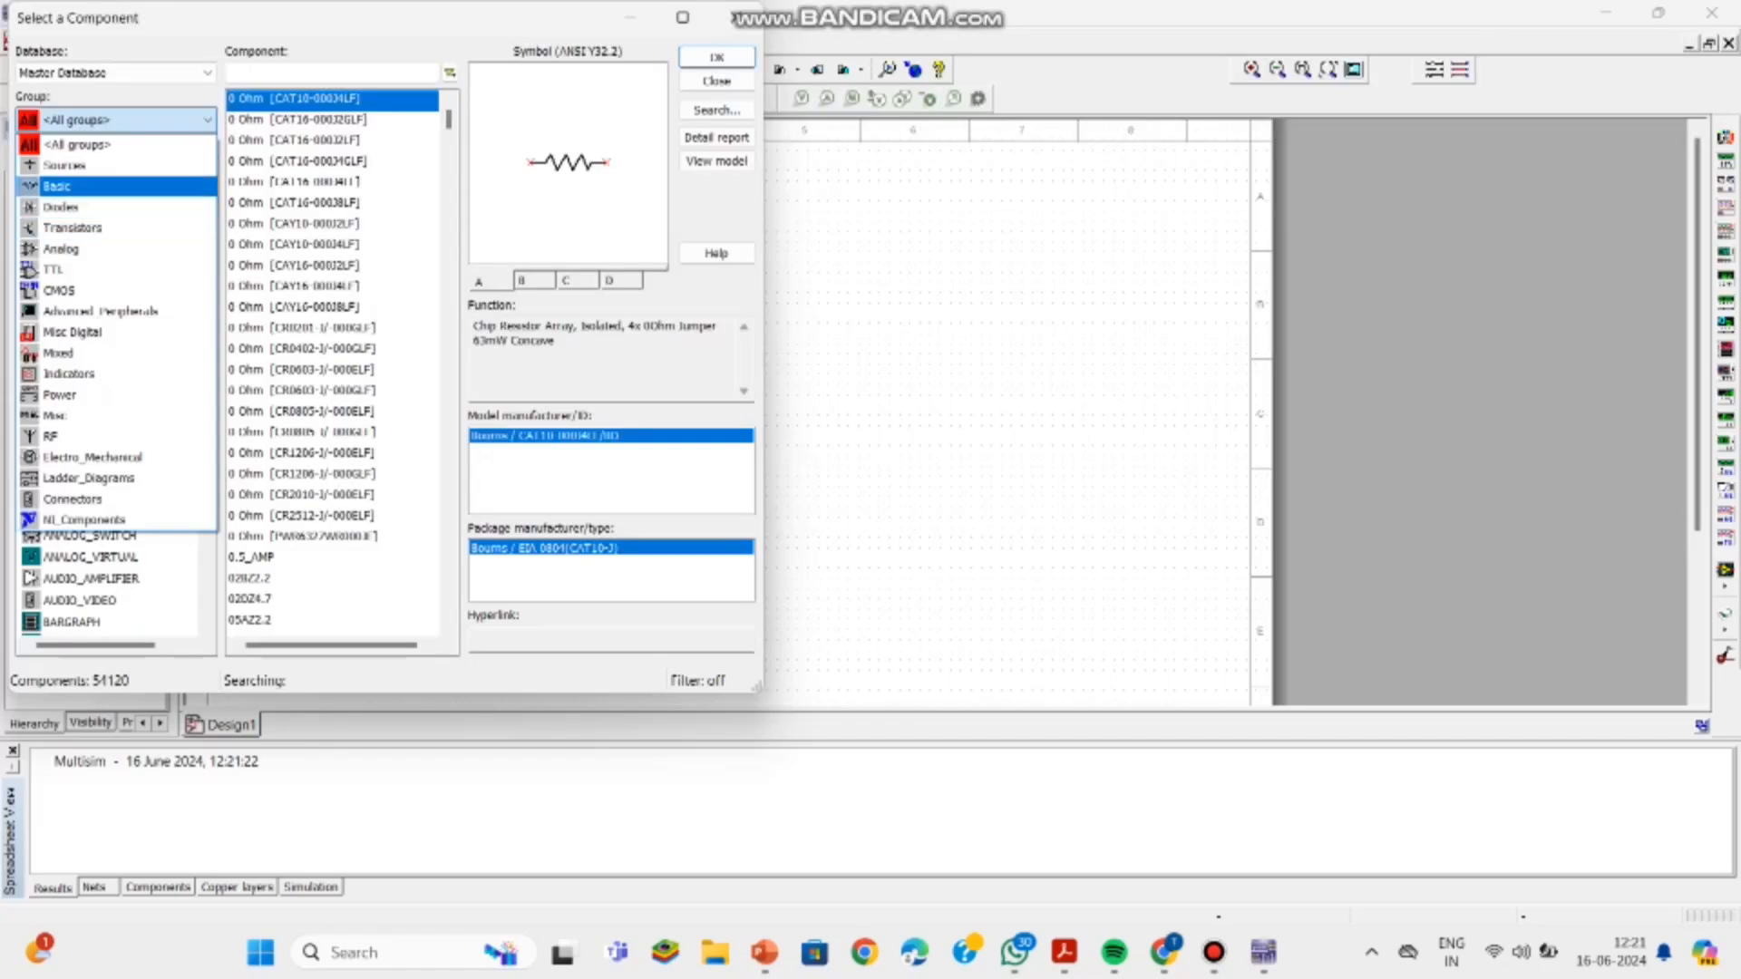
pyautogui.click(57, 186)
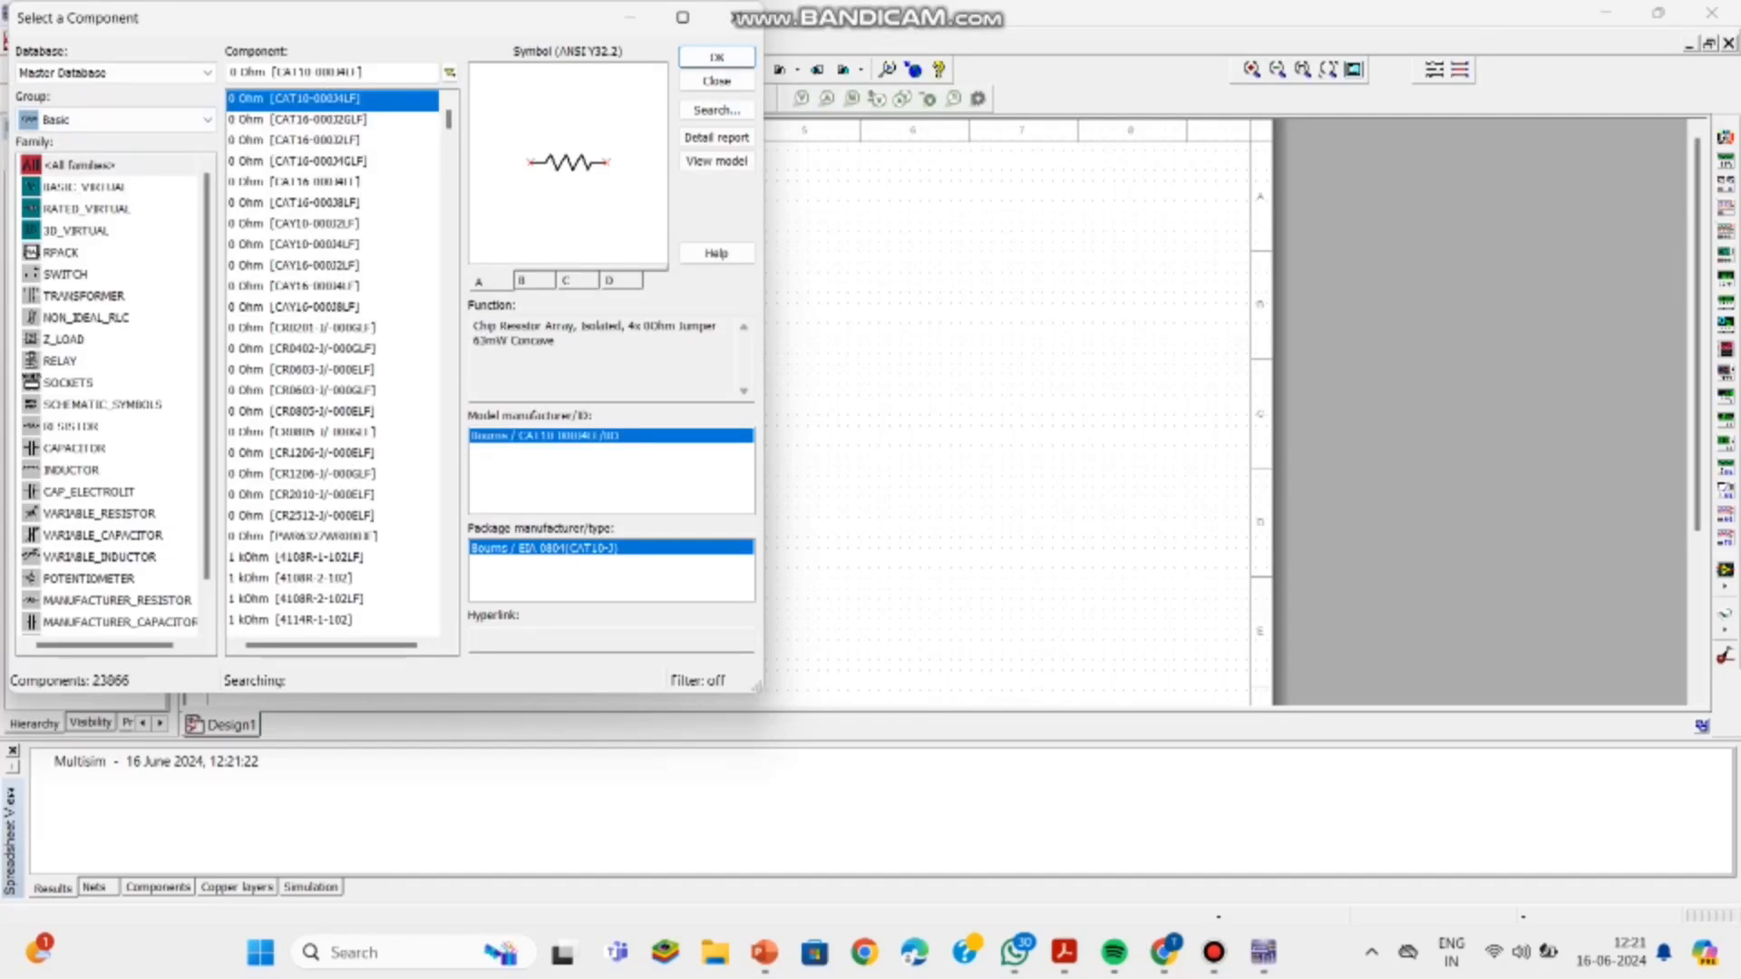
pyautogui.click(85, 296)
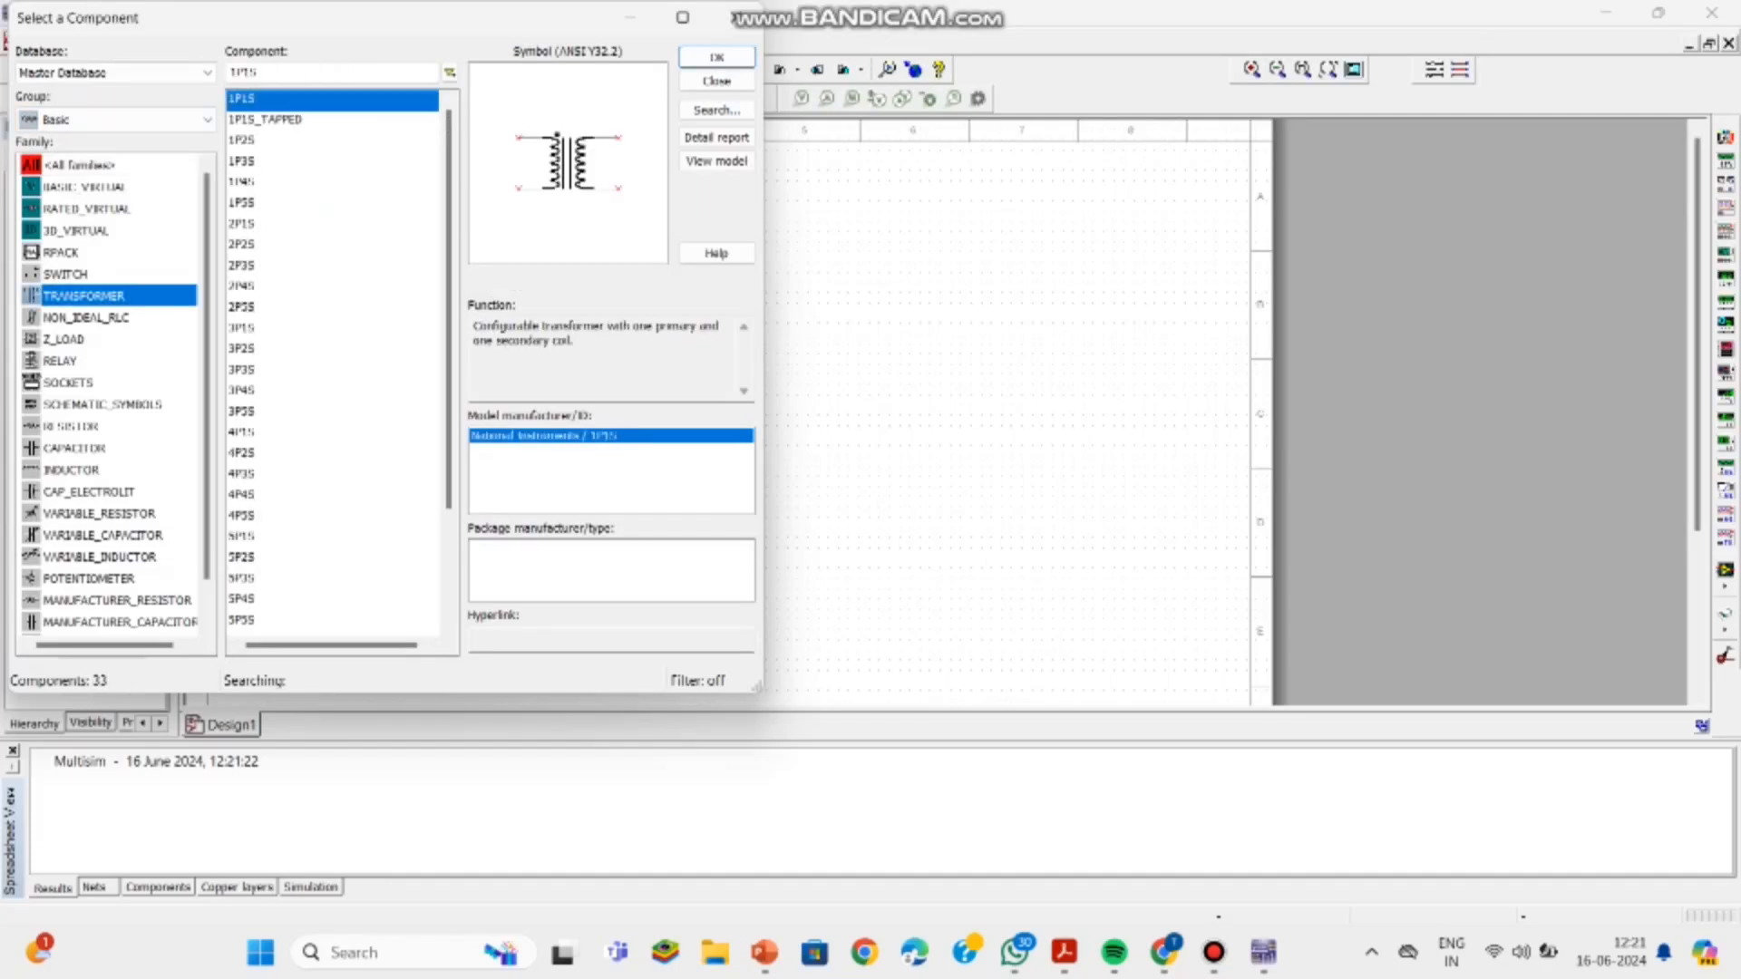
pyautogui.click(243, 142)
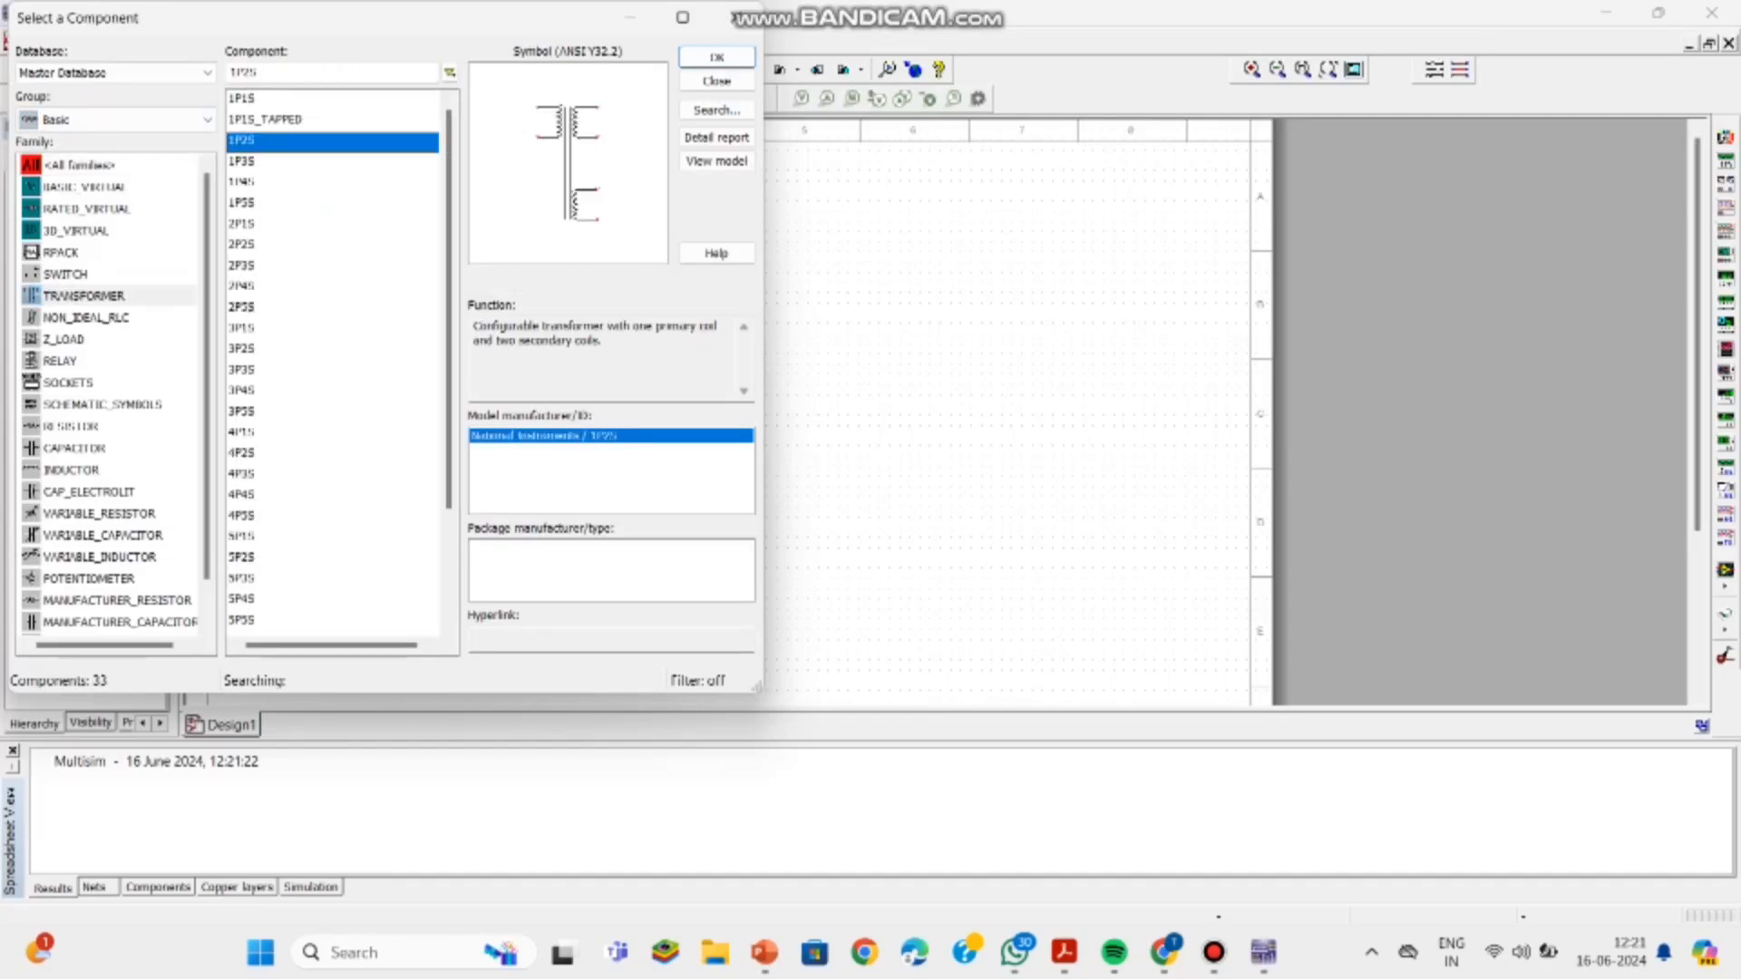
pyautogui.click(717, 57)
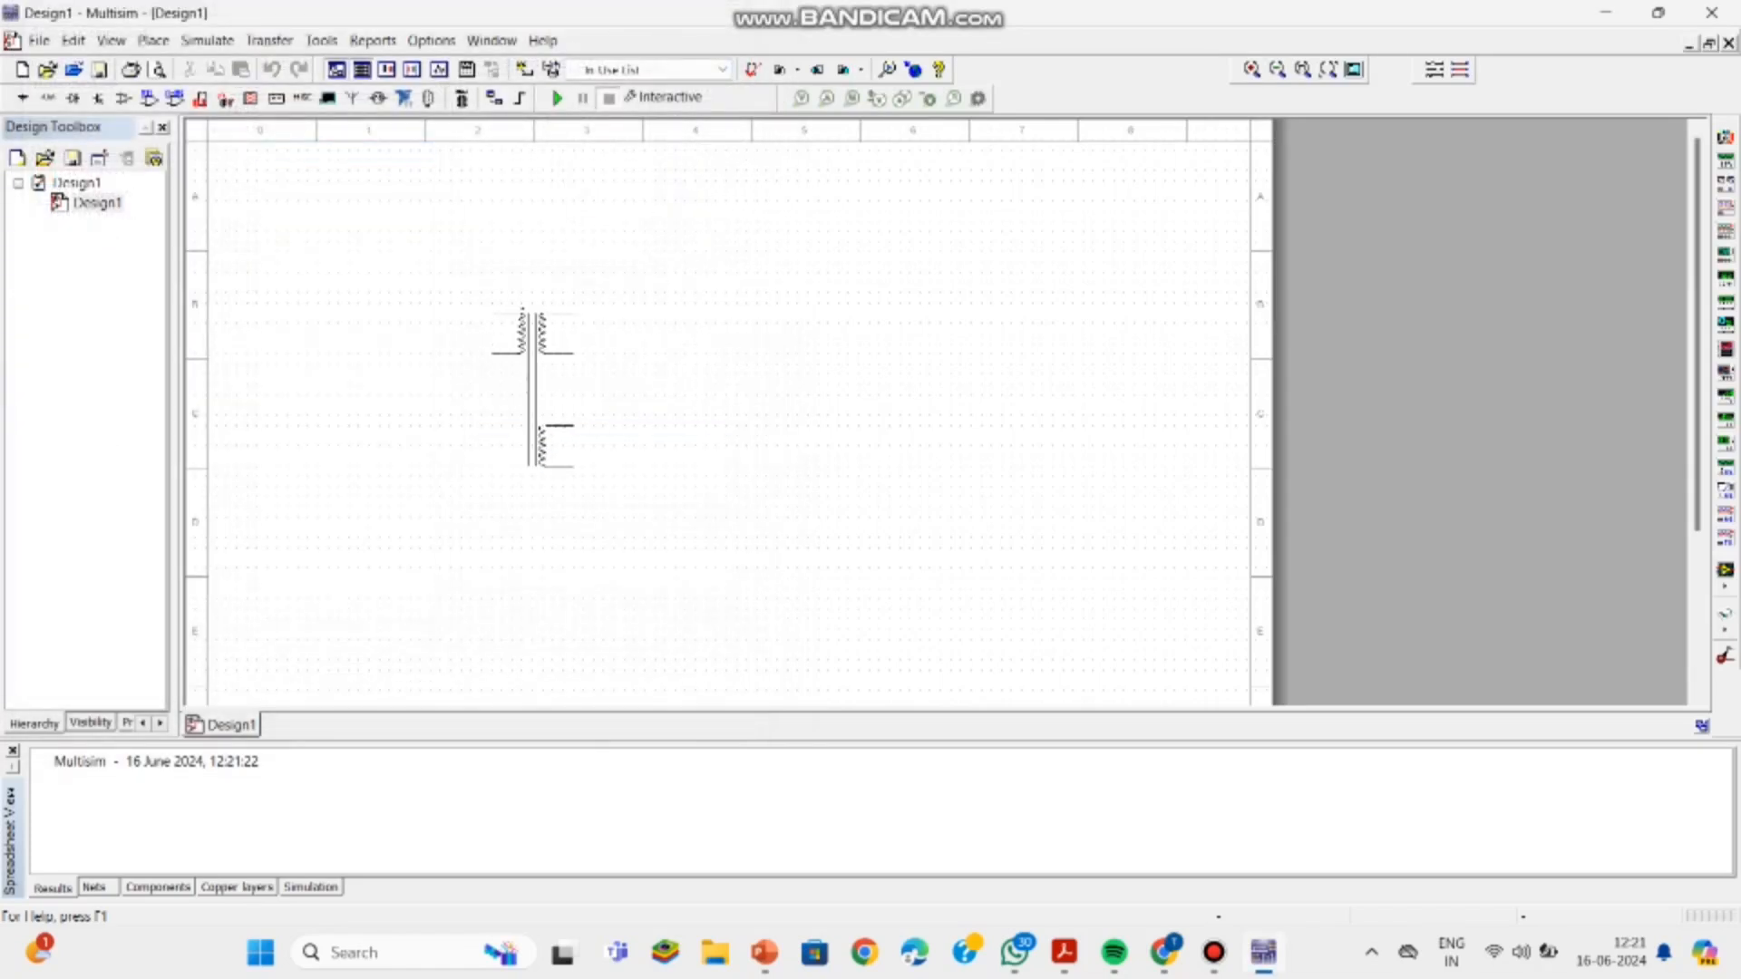
pyautogui.press('Escape')
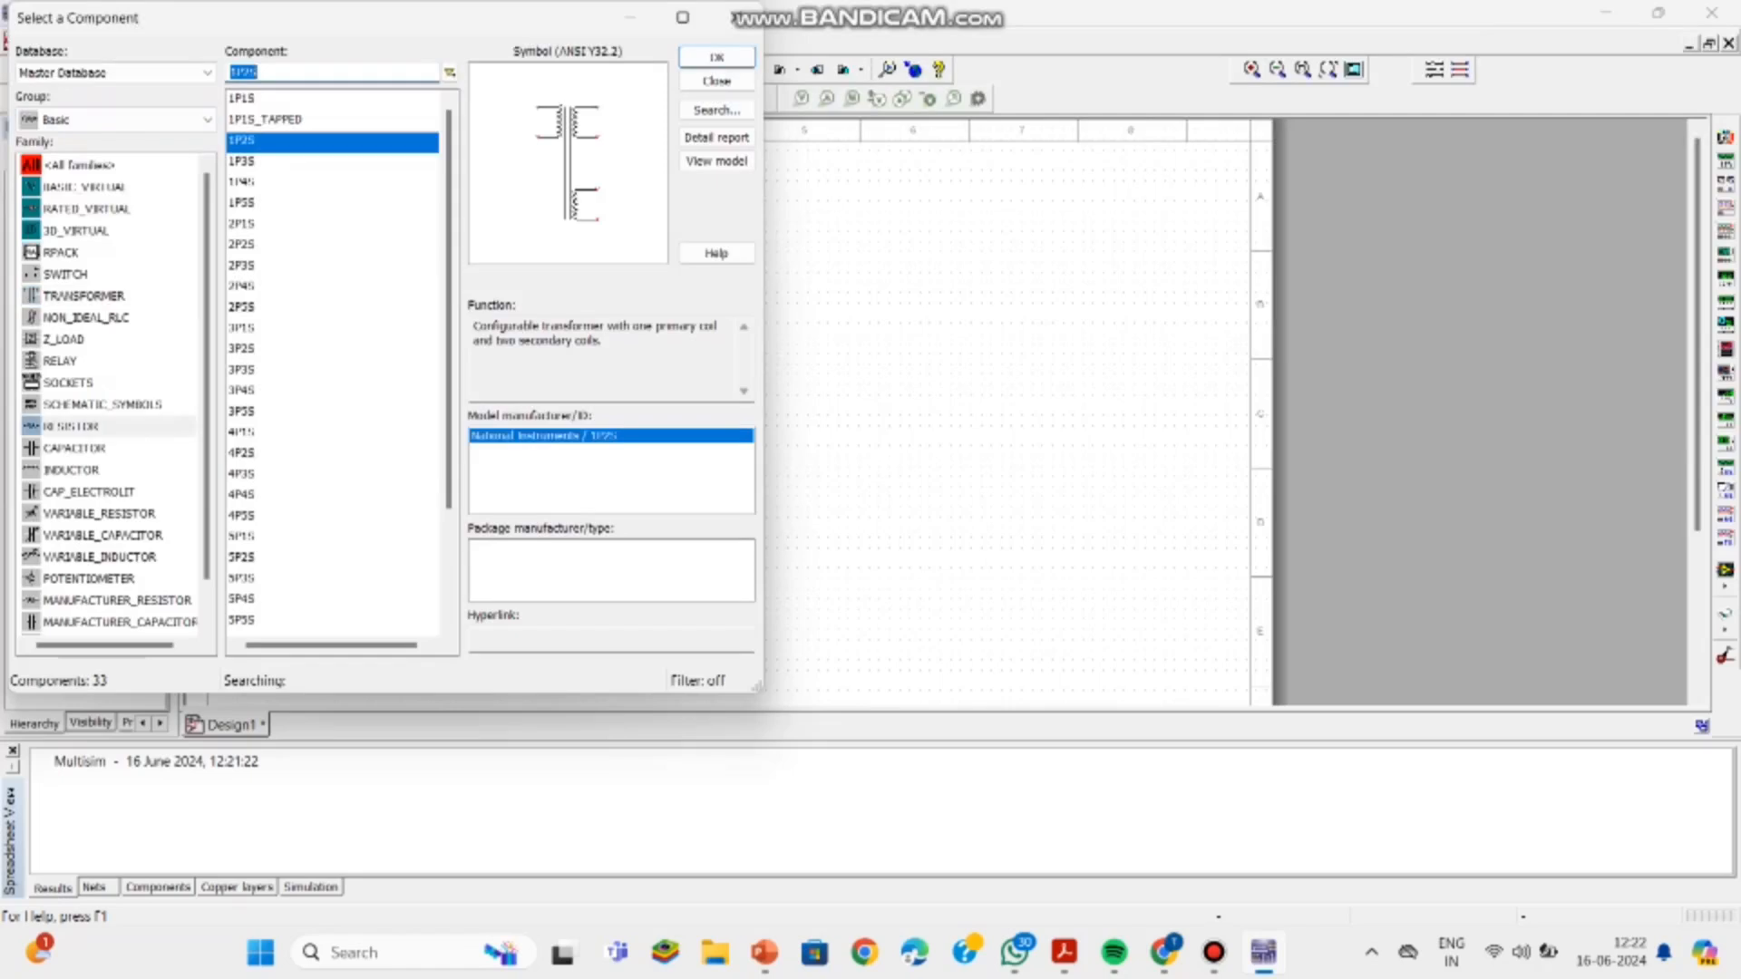
# Step: Place a 1k resistor from the RESISTOR family on the schematic, to the right of the transformer
pyautogui.click(73, 426)
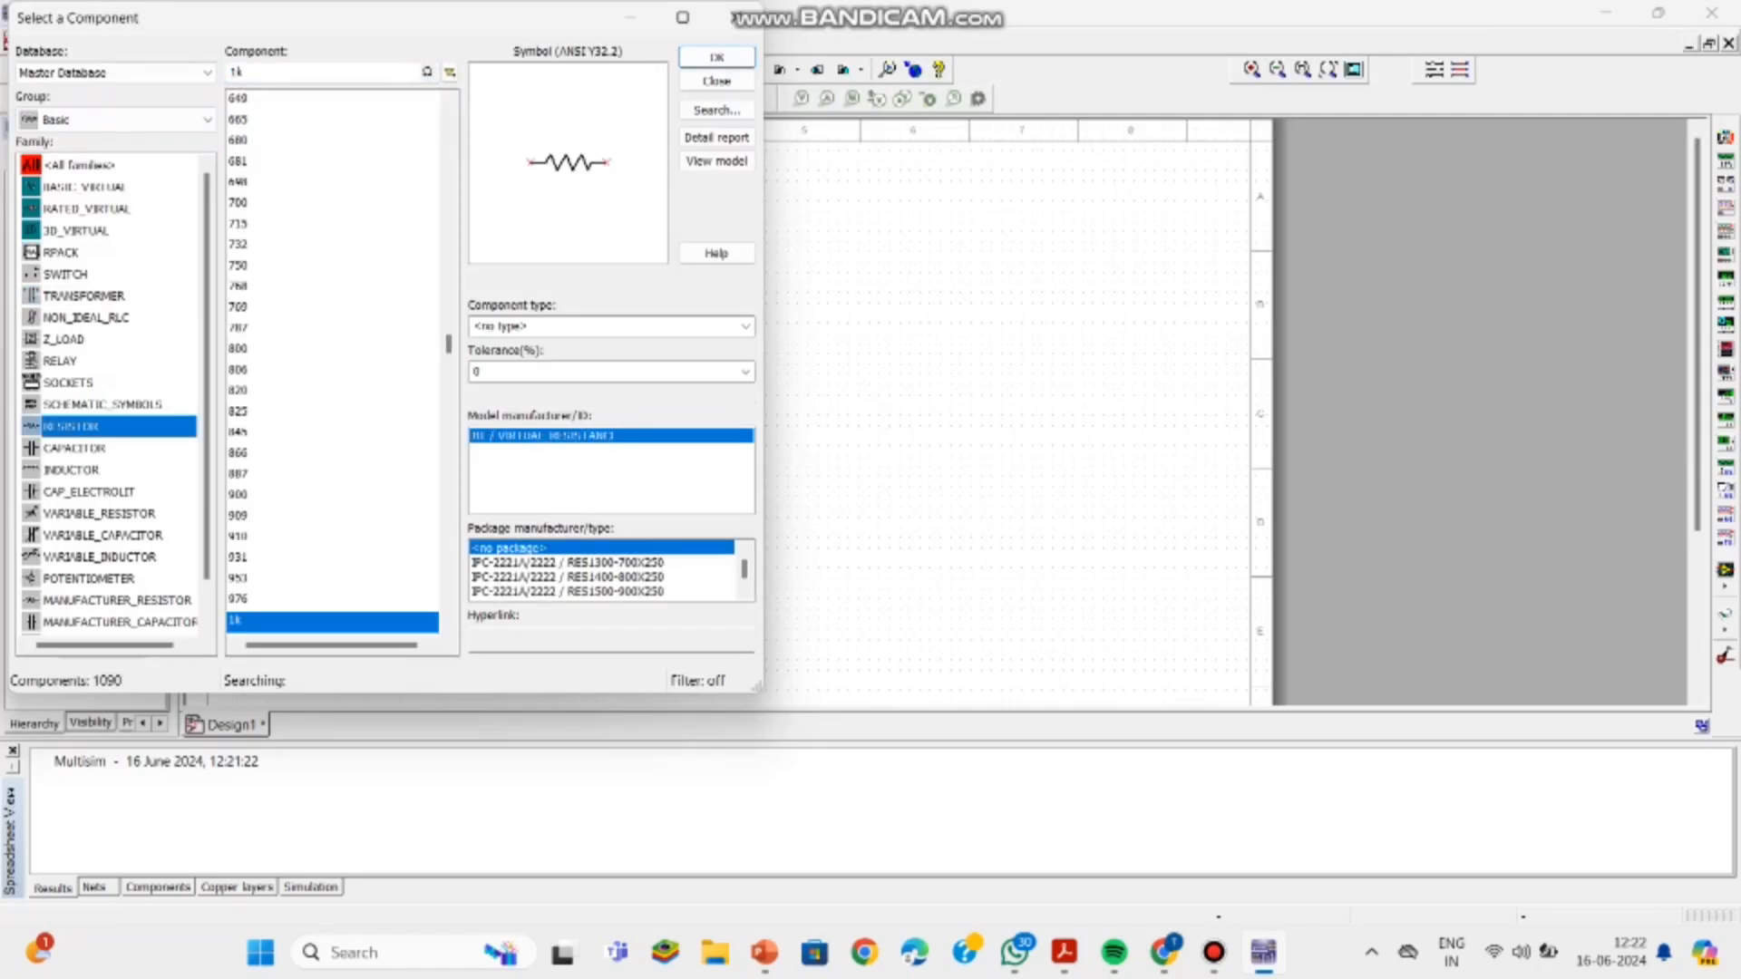
pyautogui.click(717, 56)
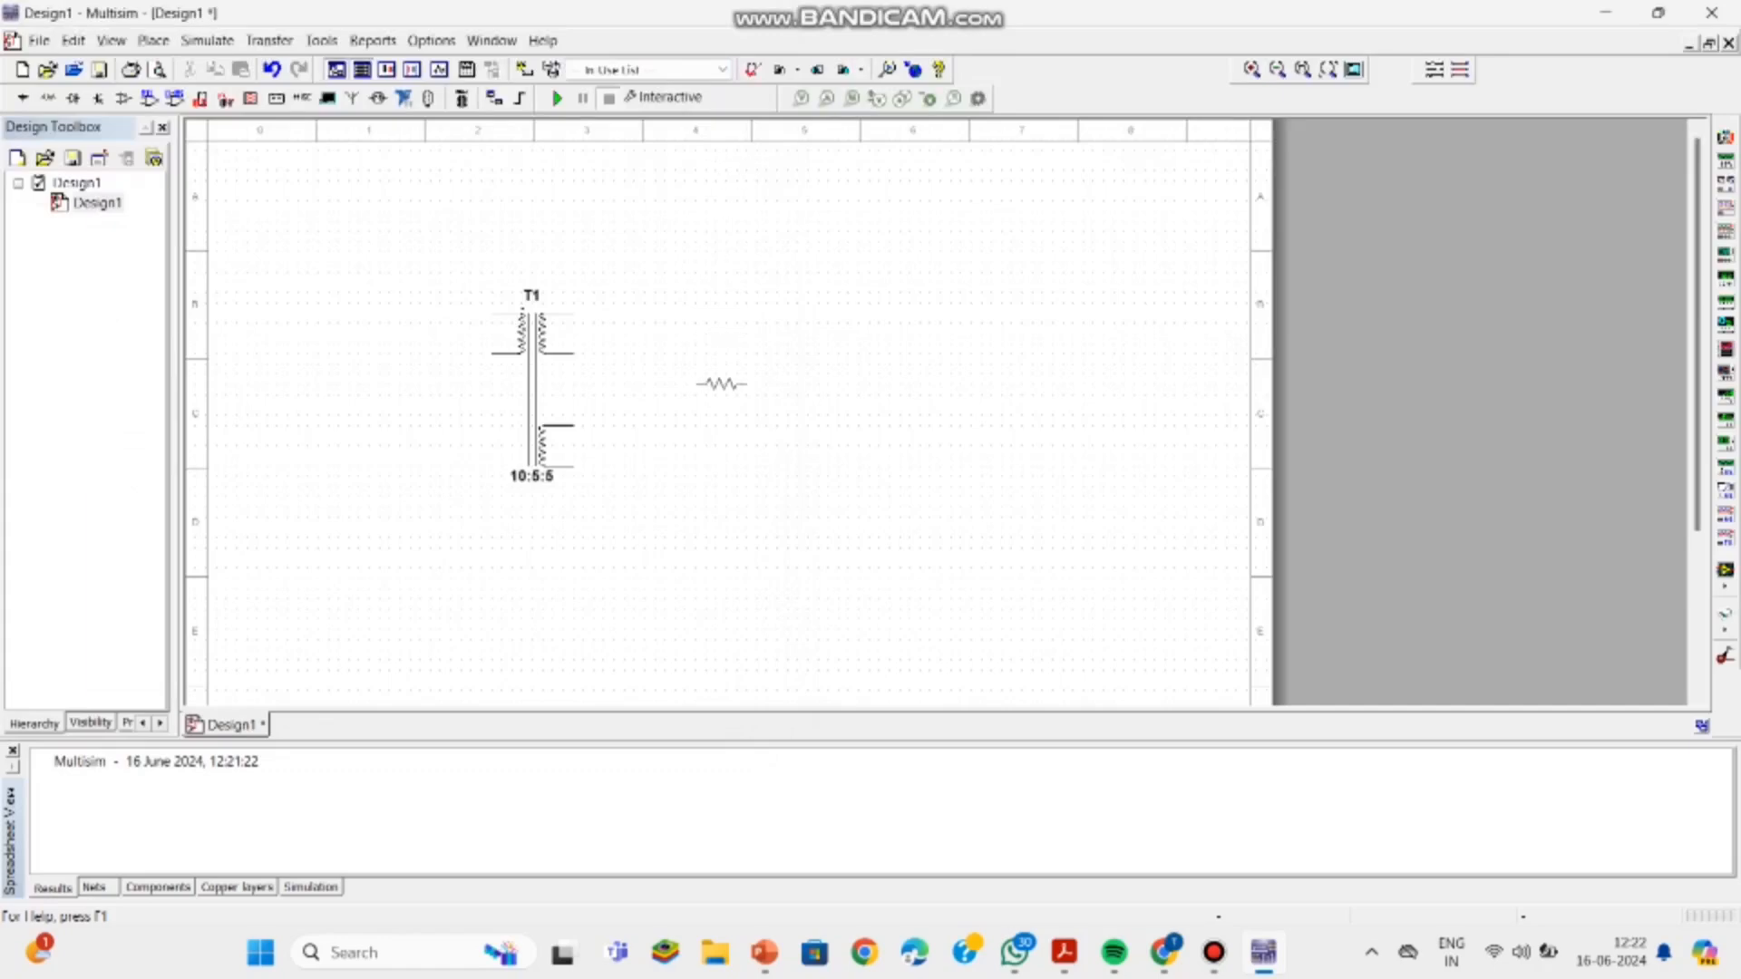
pyautogui.click(751, 395)
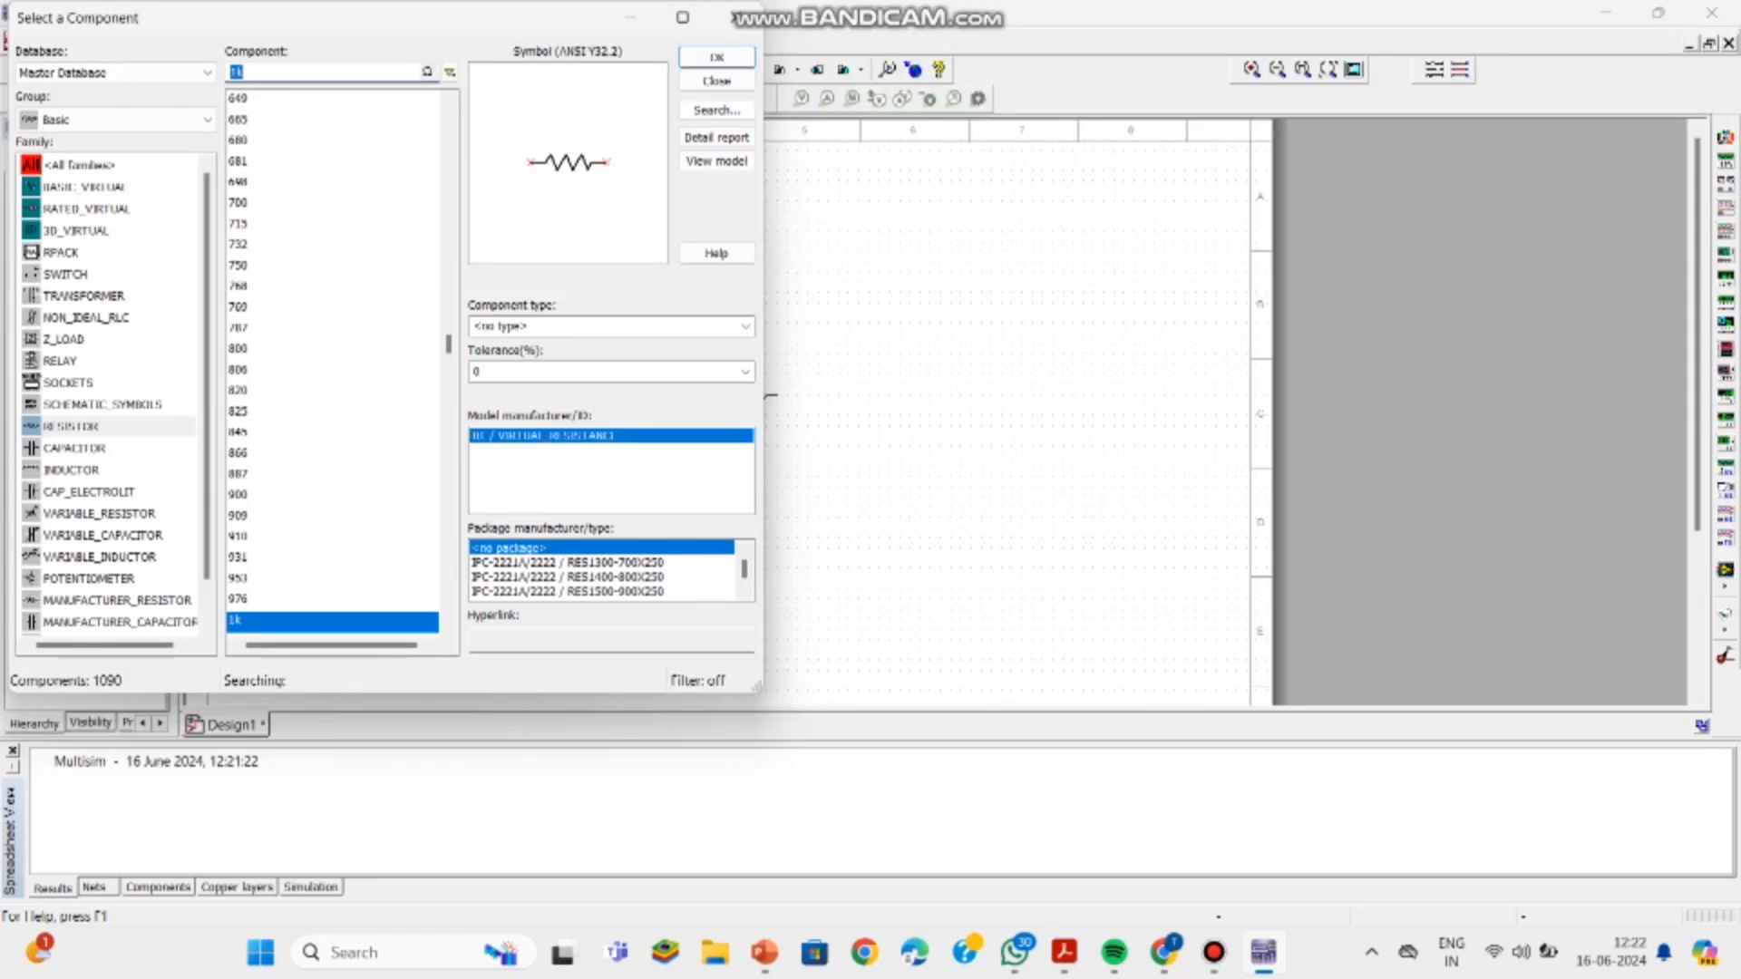
# Step: Place an AC_POWER source from the Sources group on the schematic, to the left of the transformer
pyautogui.click(207, 119)
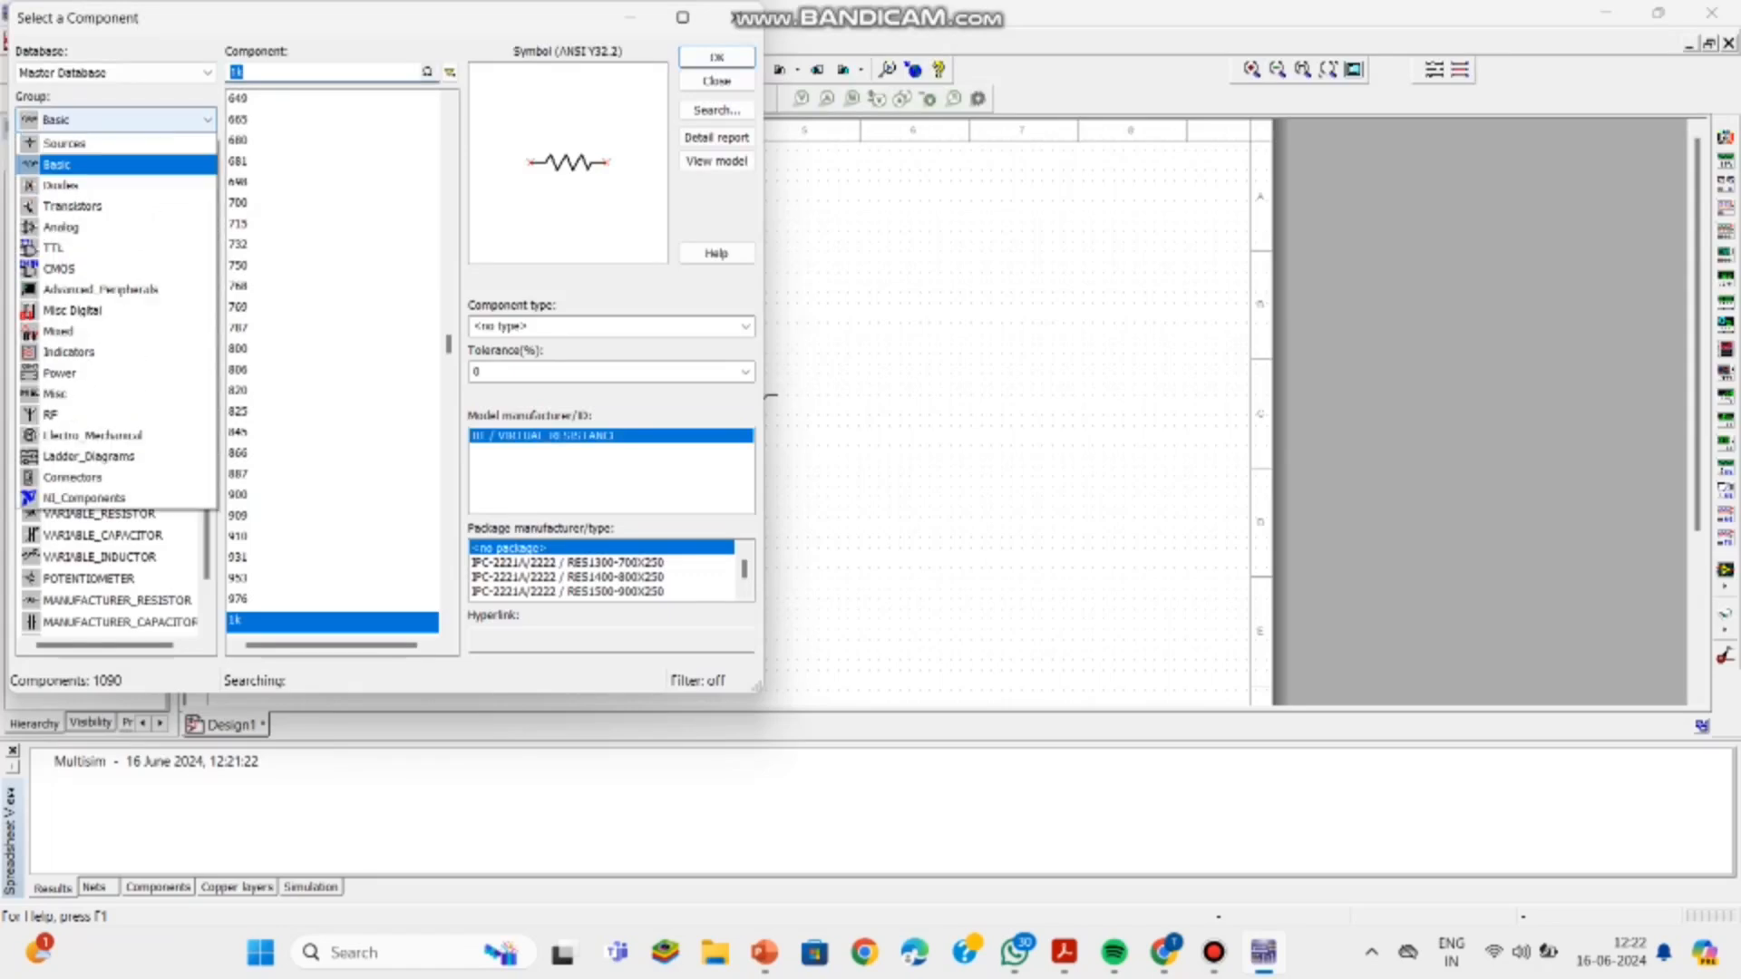
pyautogui.click(116, 166)
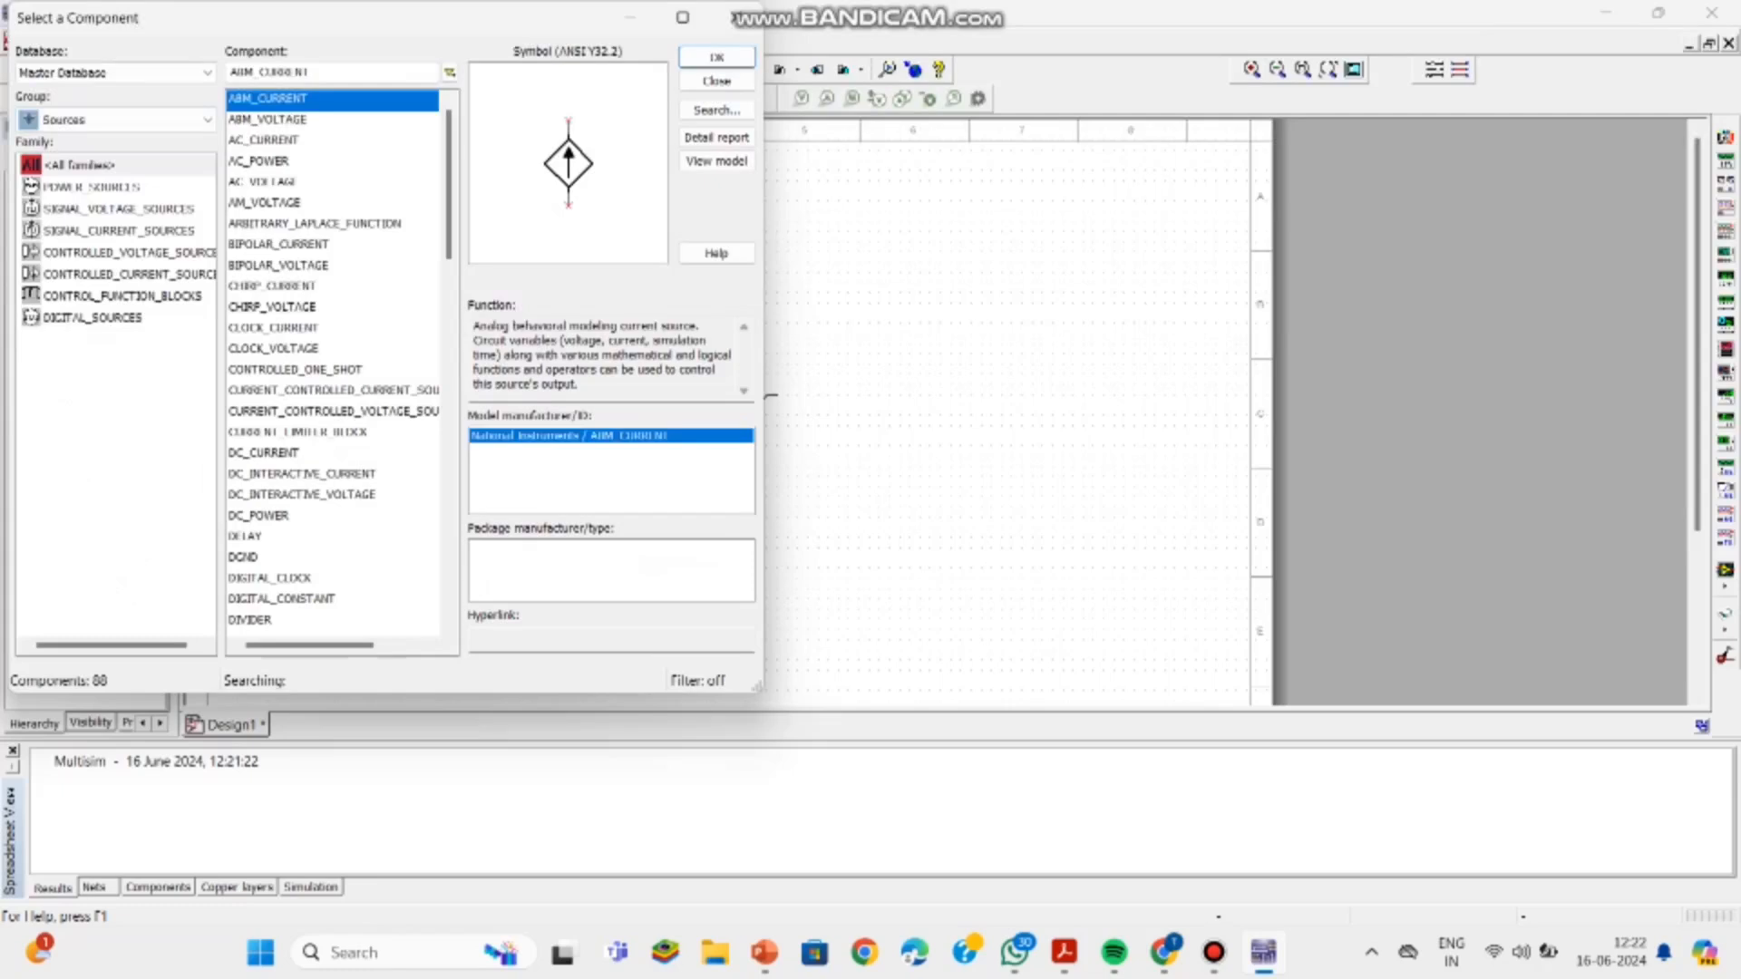
pyautogui.click(259, 161)
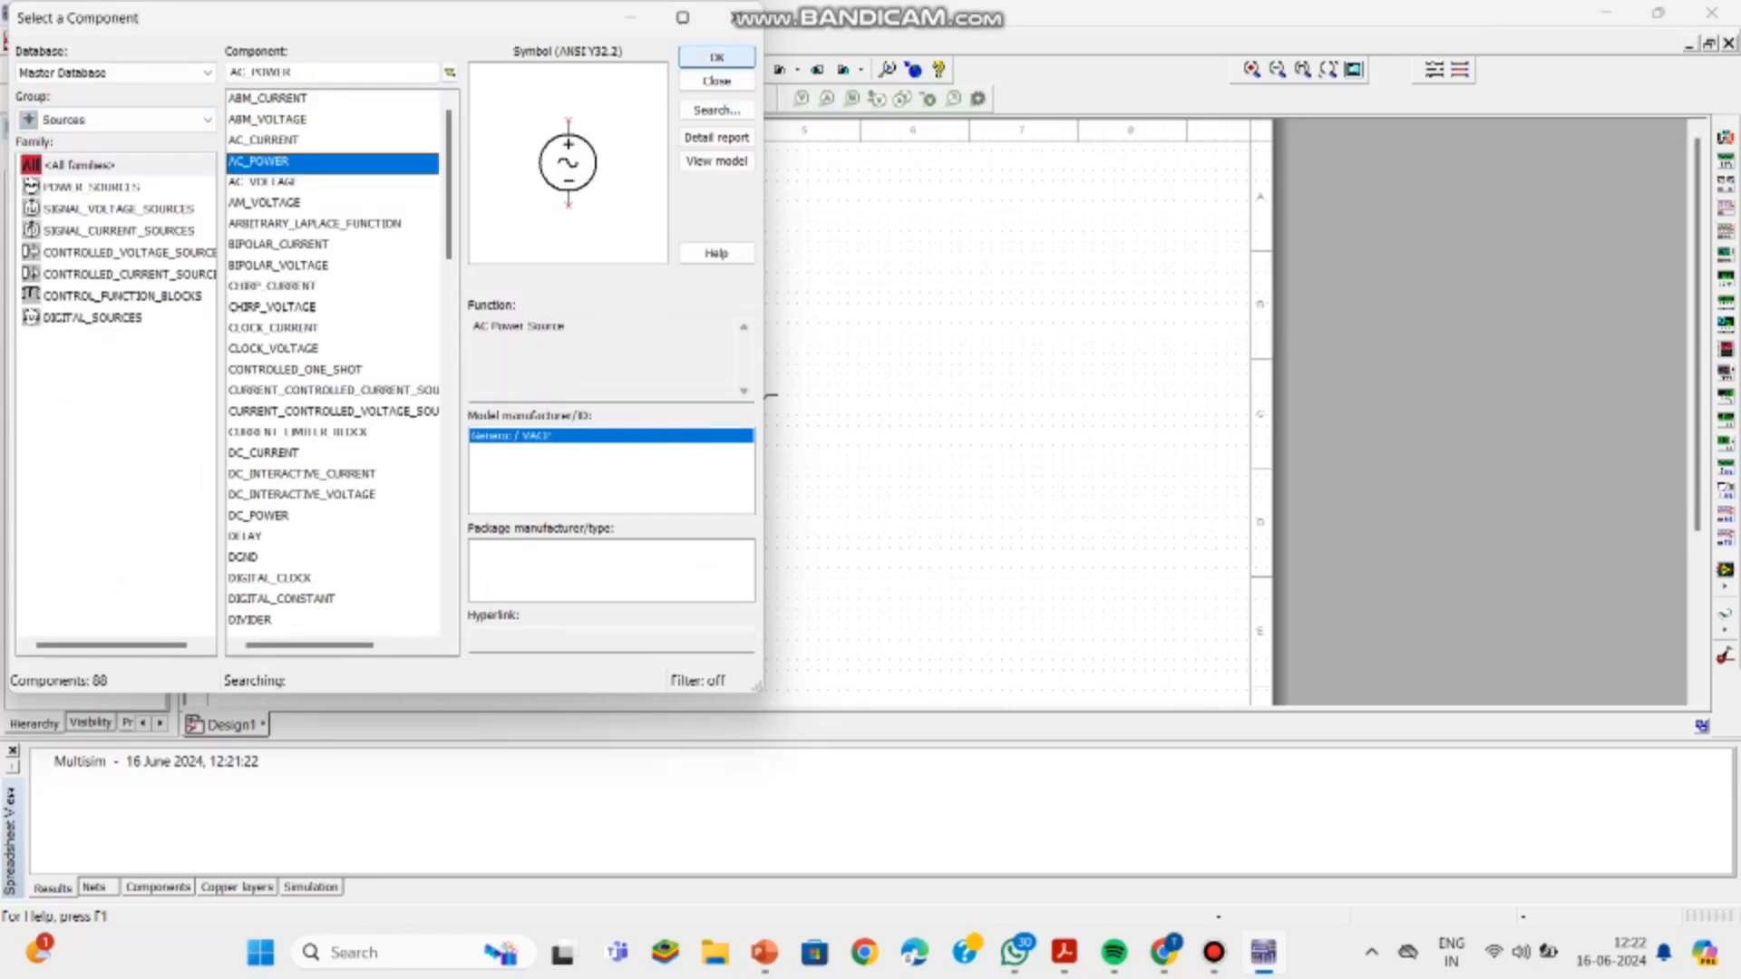
pyautogui.click(717, 57)
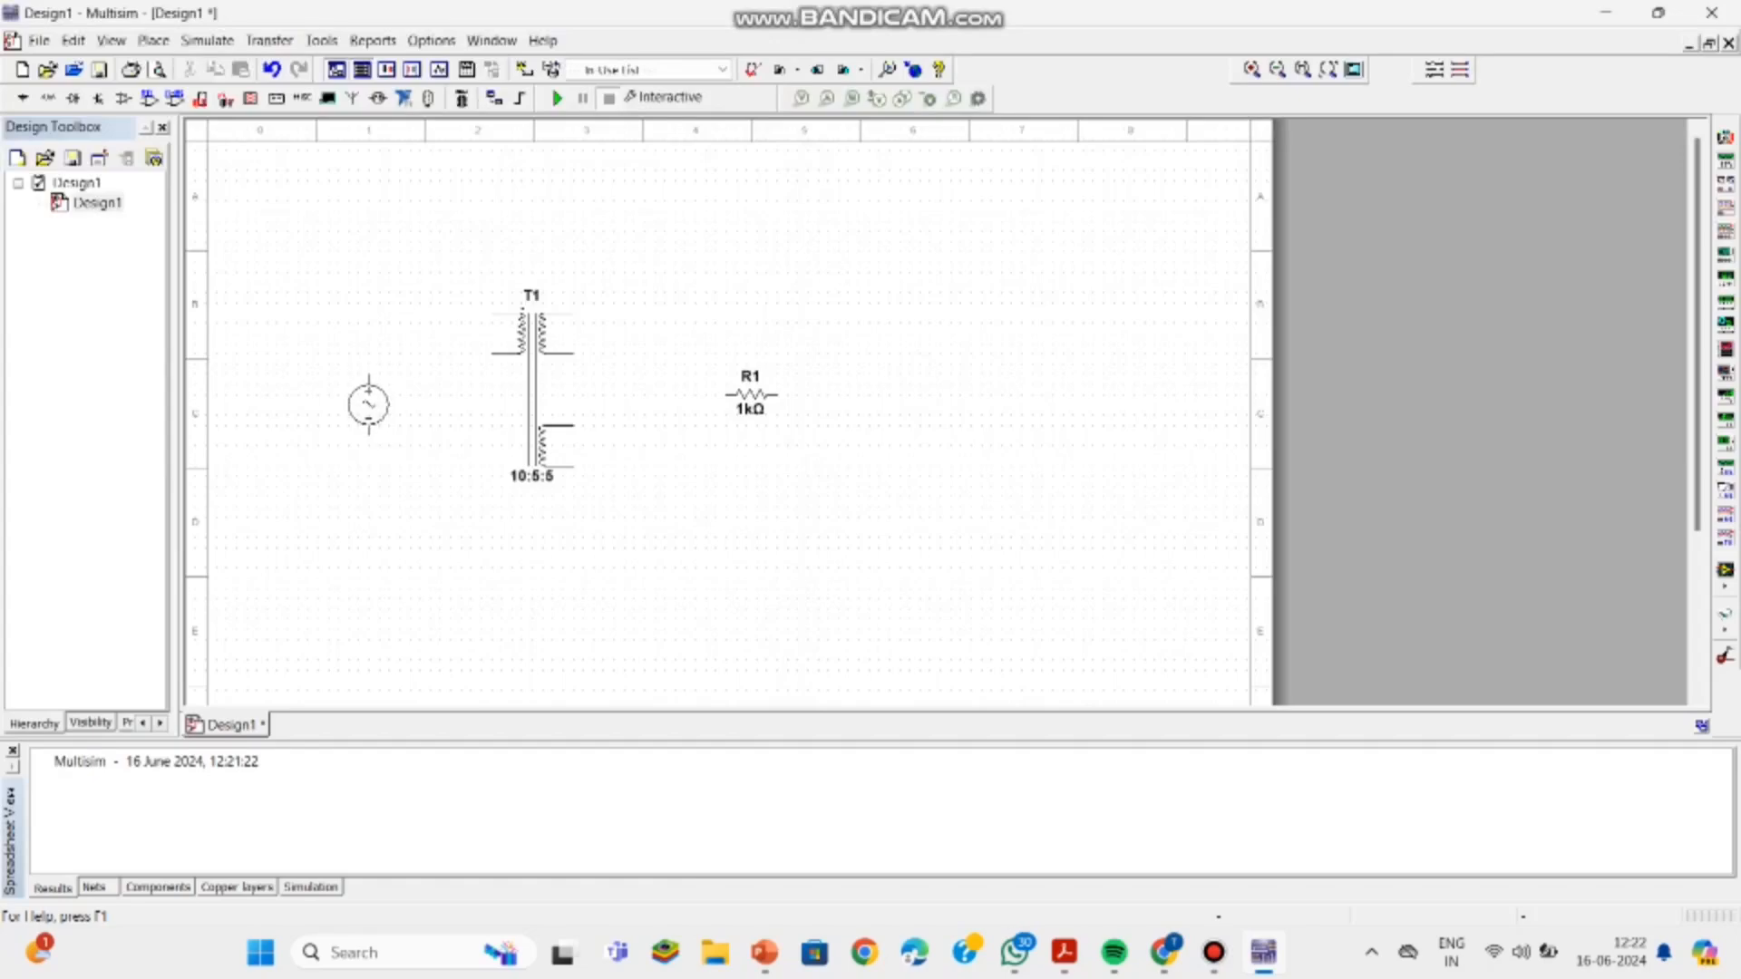
pyautogui.click(405, 405)
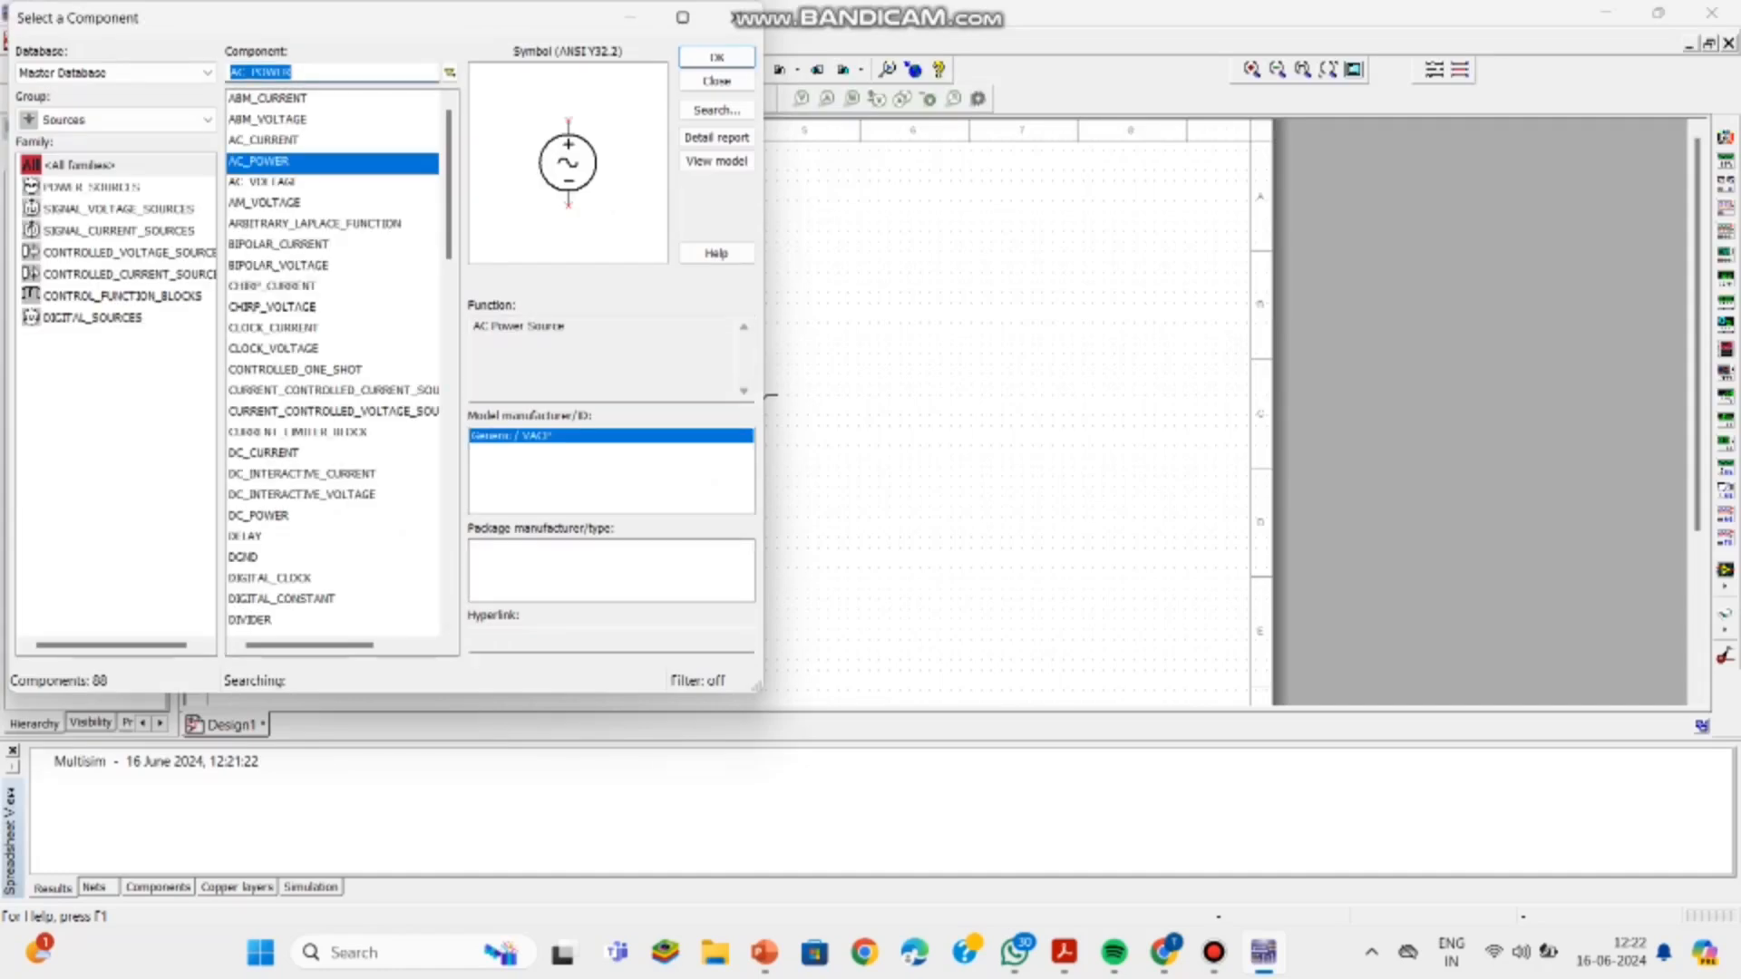
# Step: Search all component groups for 1n4007g and place a 1N4007G diode above the resistor
pyautogui.press('BackSpace')
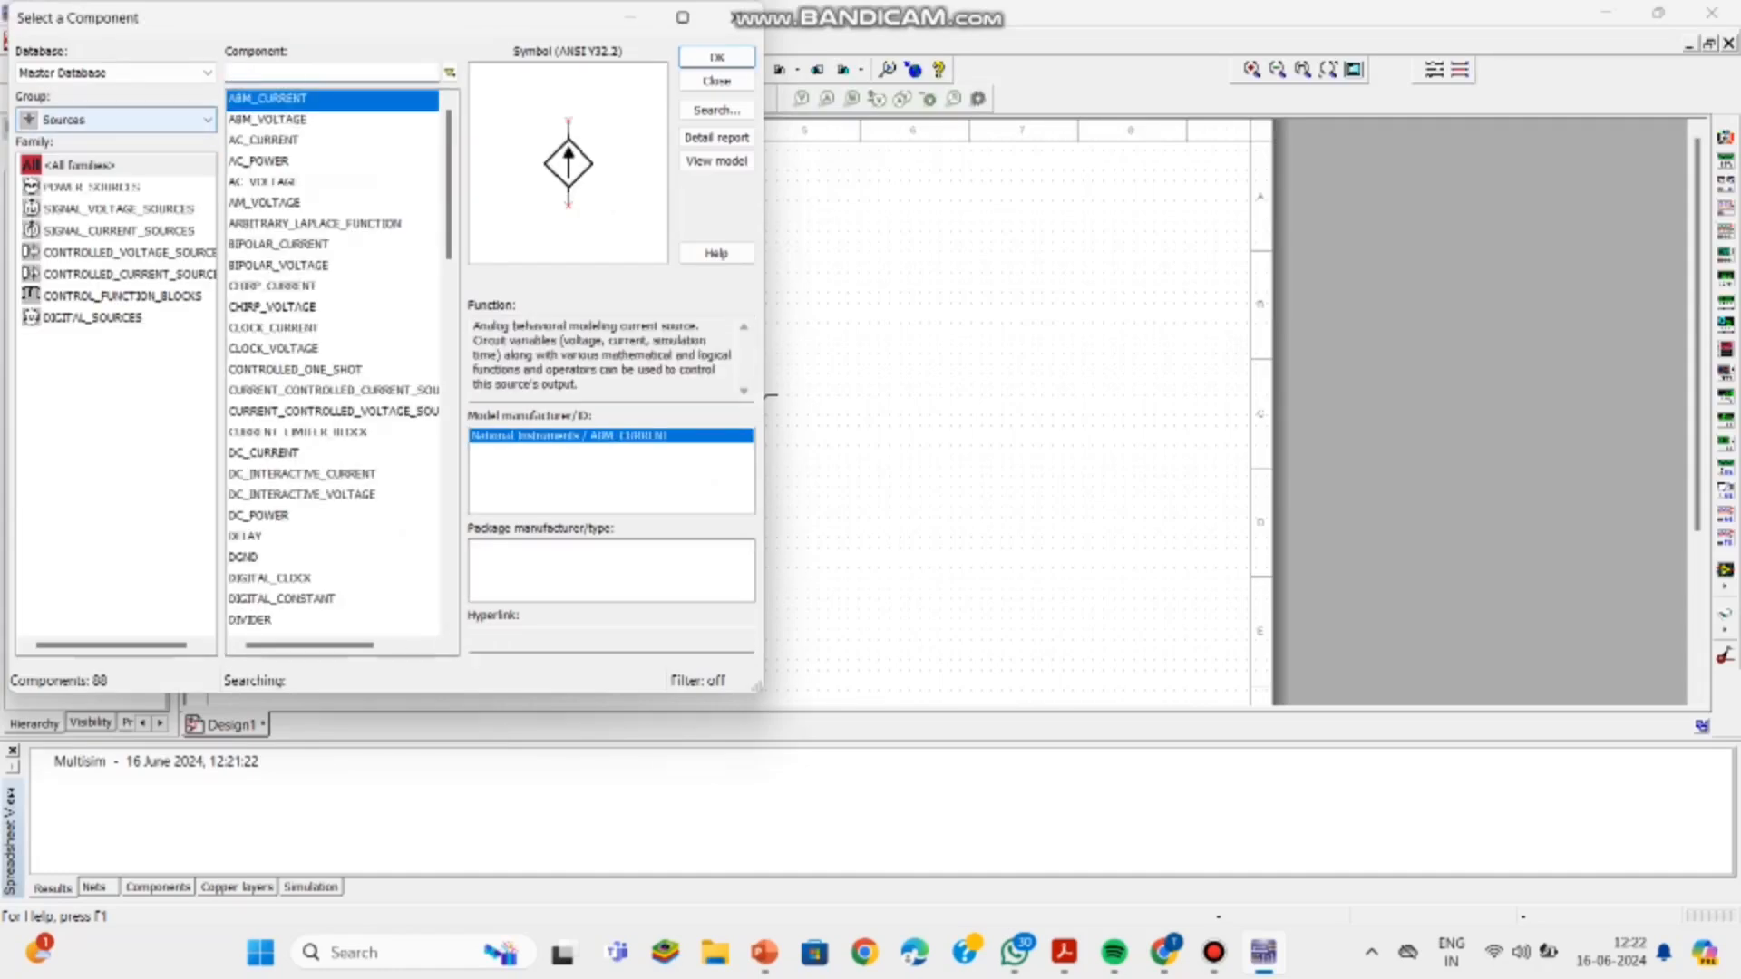
pyautogui.click(116, 120)
pyautogui.click(90, 144)
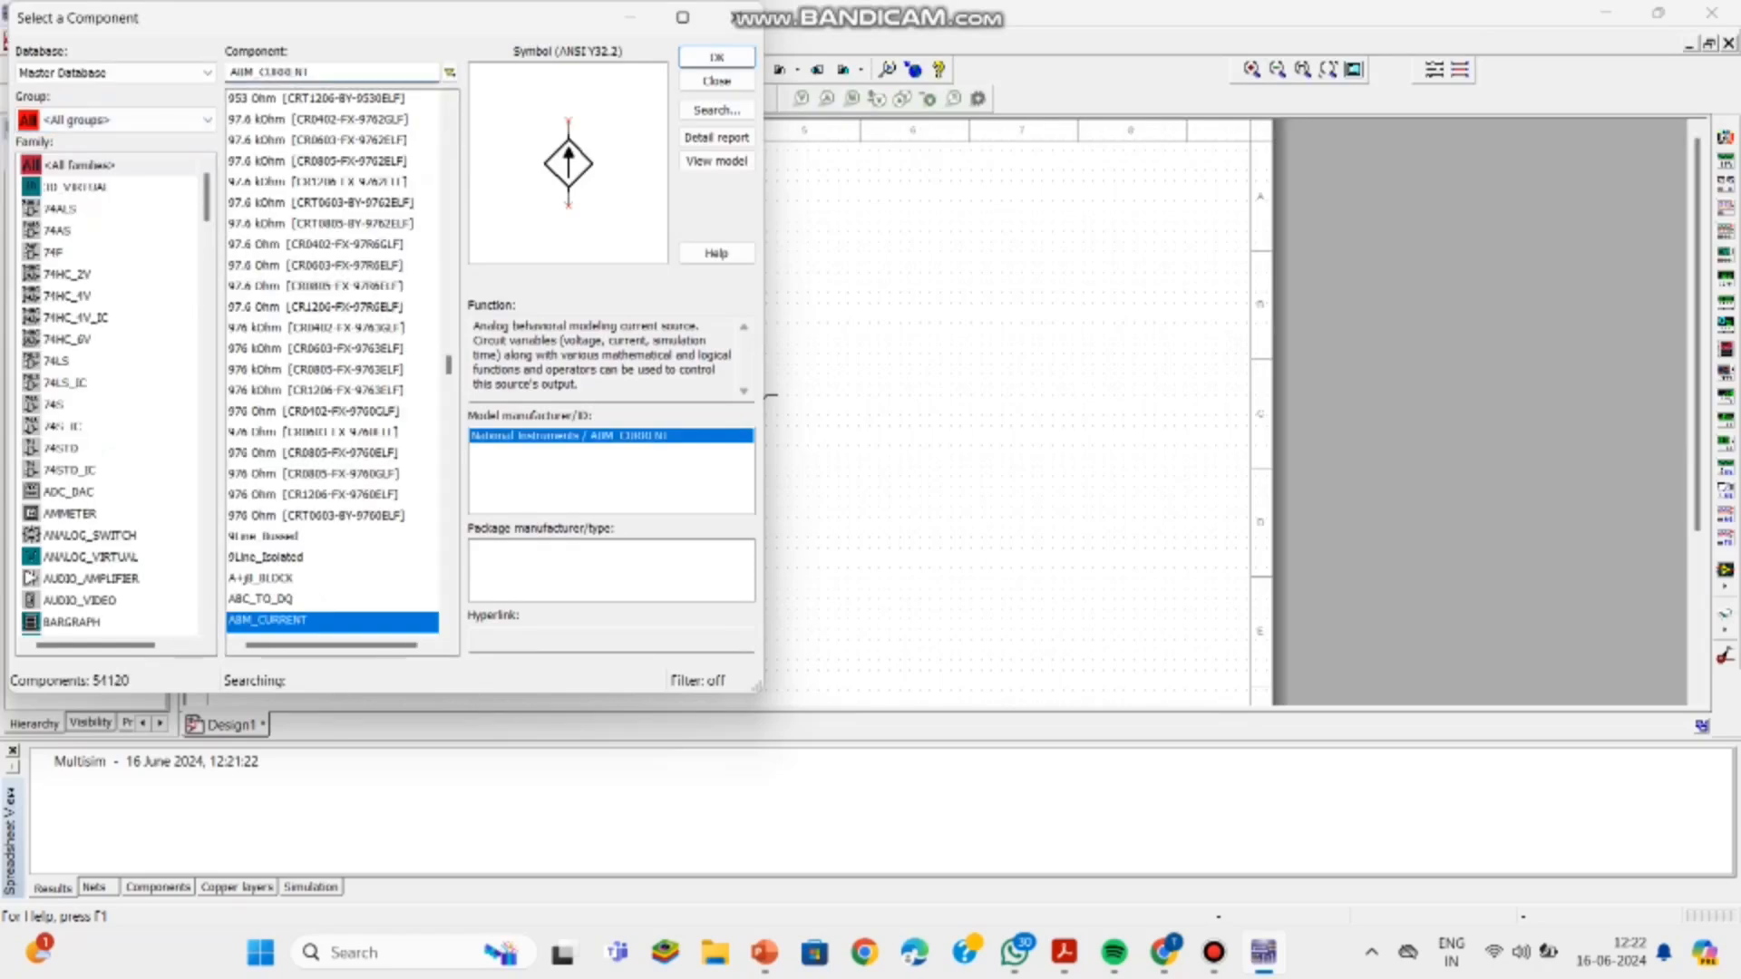
pyautogui.press('BackSpace')
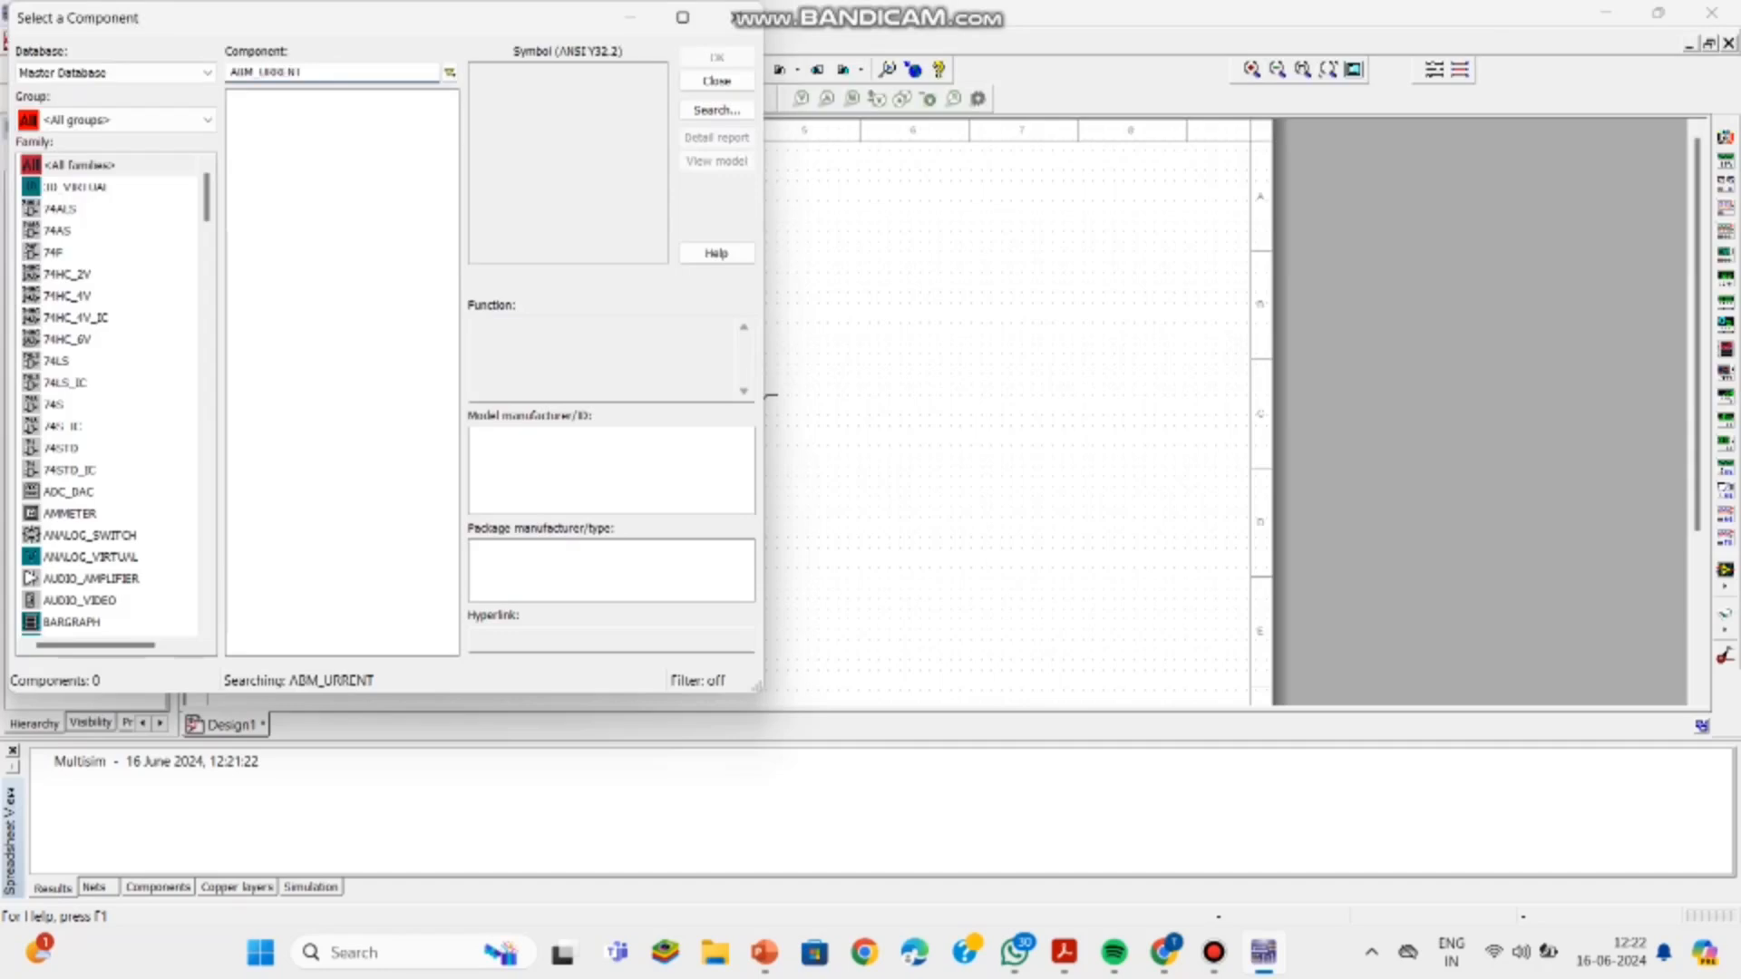
pyautogui.moveTo(234, 72); pyautogui.dragTo(303, 71)
pyautogui.press('BackSpace')
pyautogui.press('BackSpace')
pyautogui.write('1')
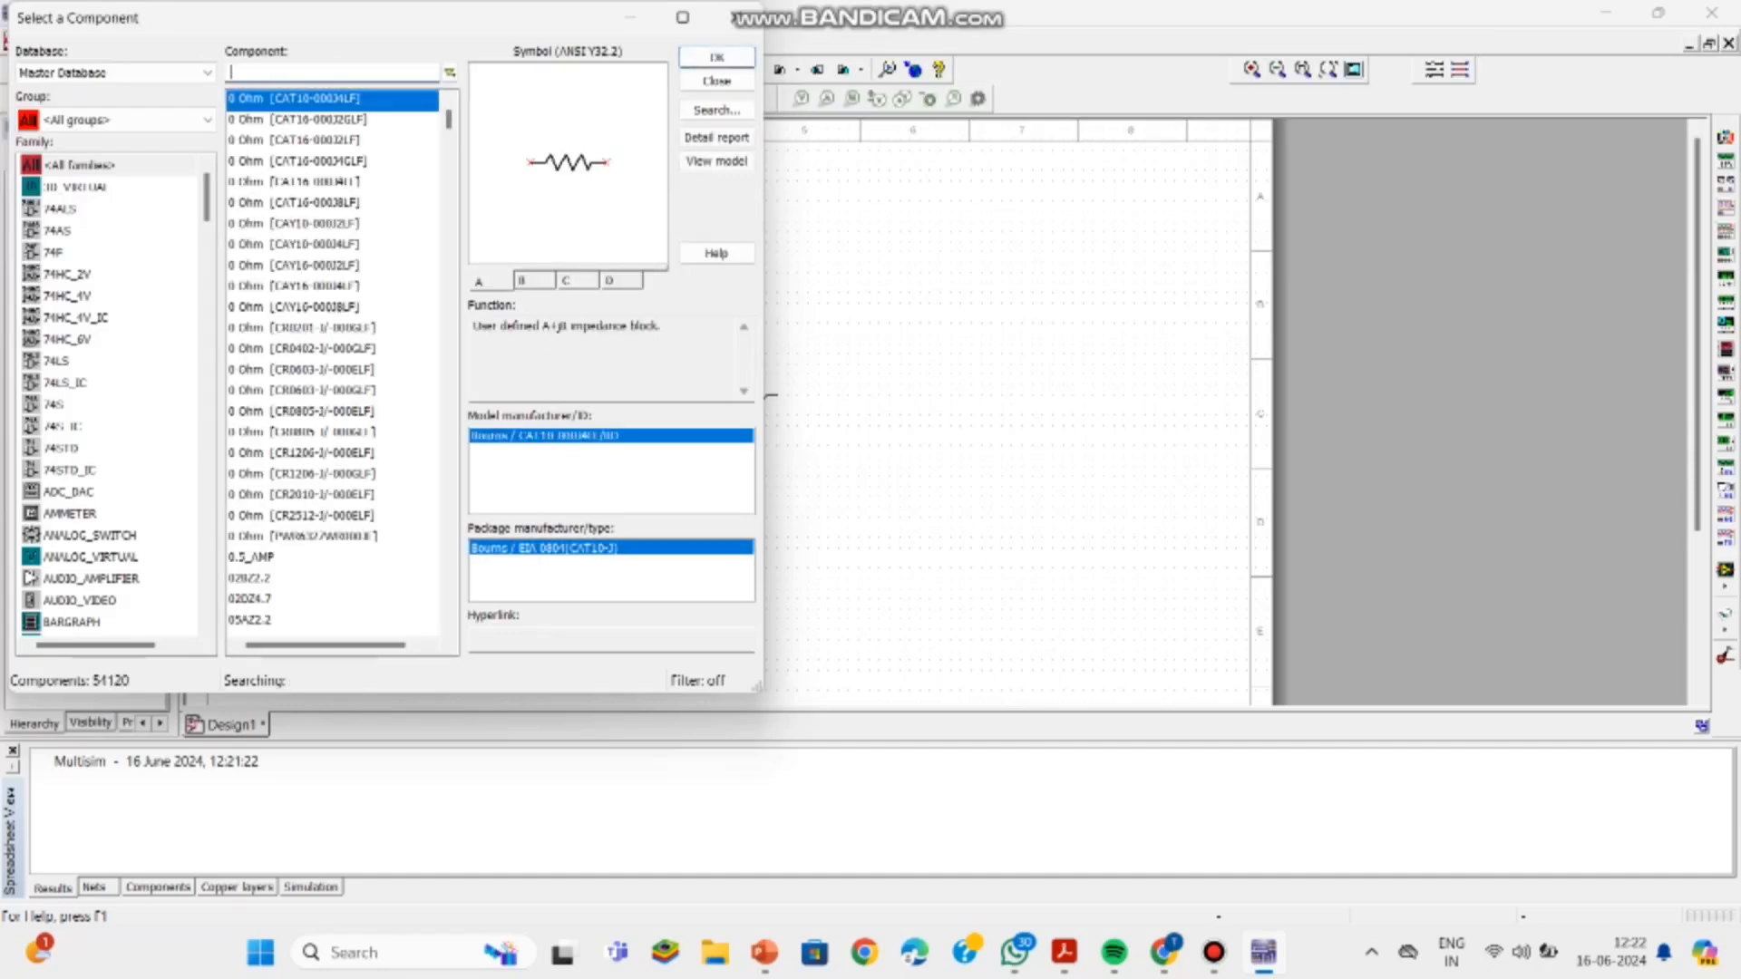
pyautogui.write('n')
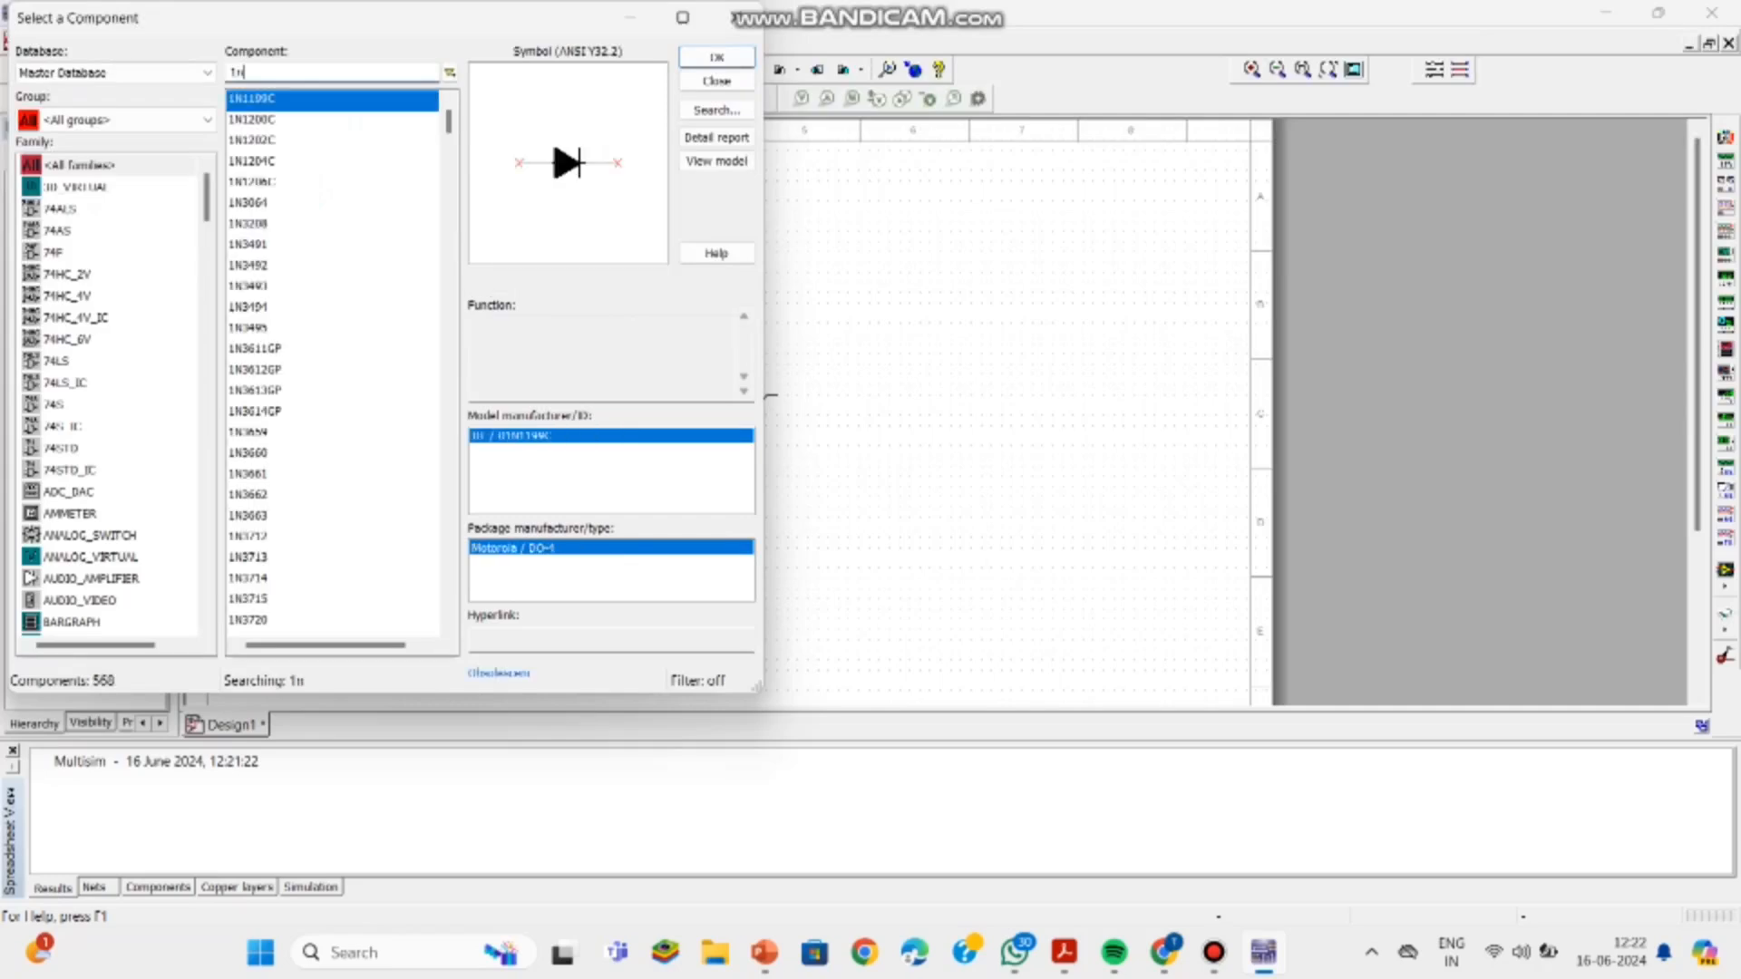
pyautogui.write('400')
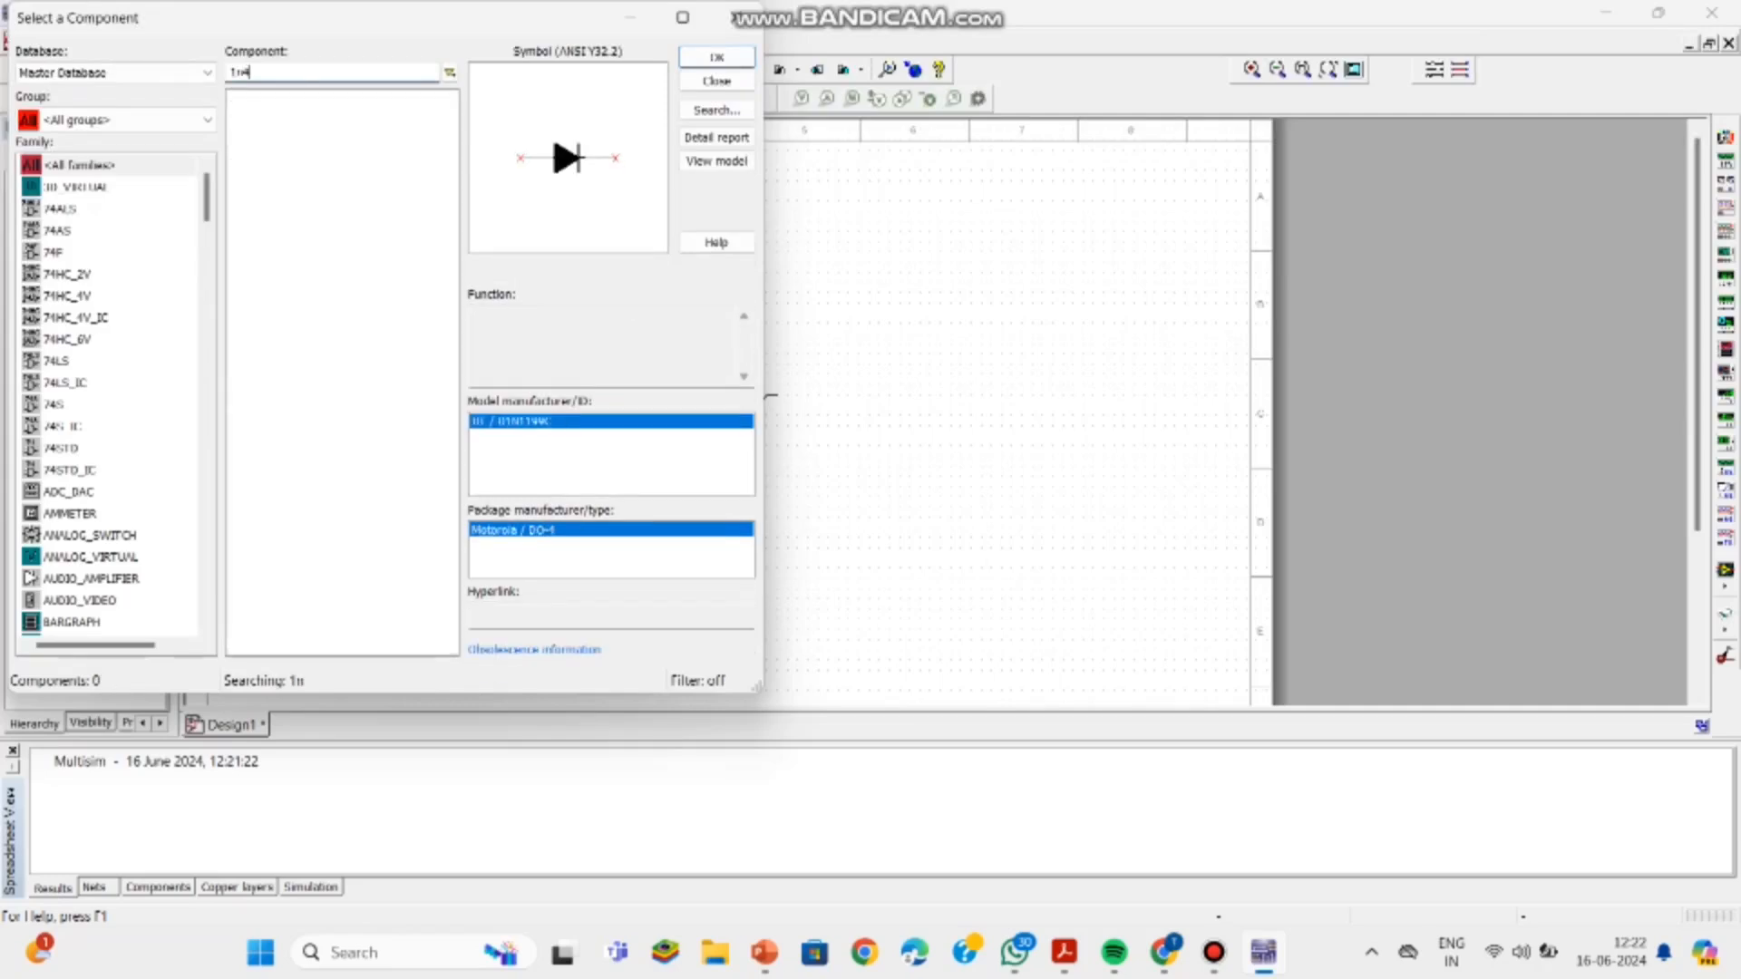
pyautogui.write('7g')
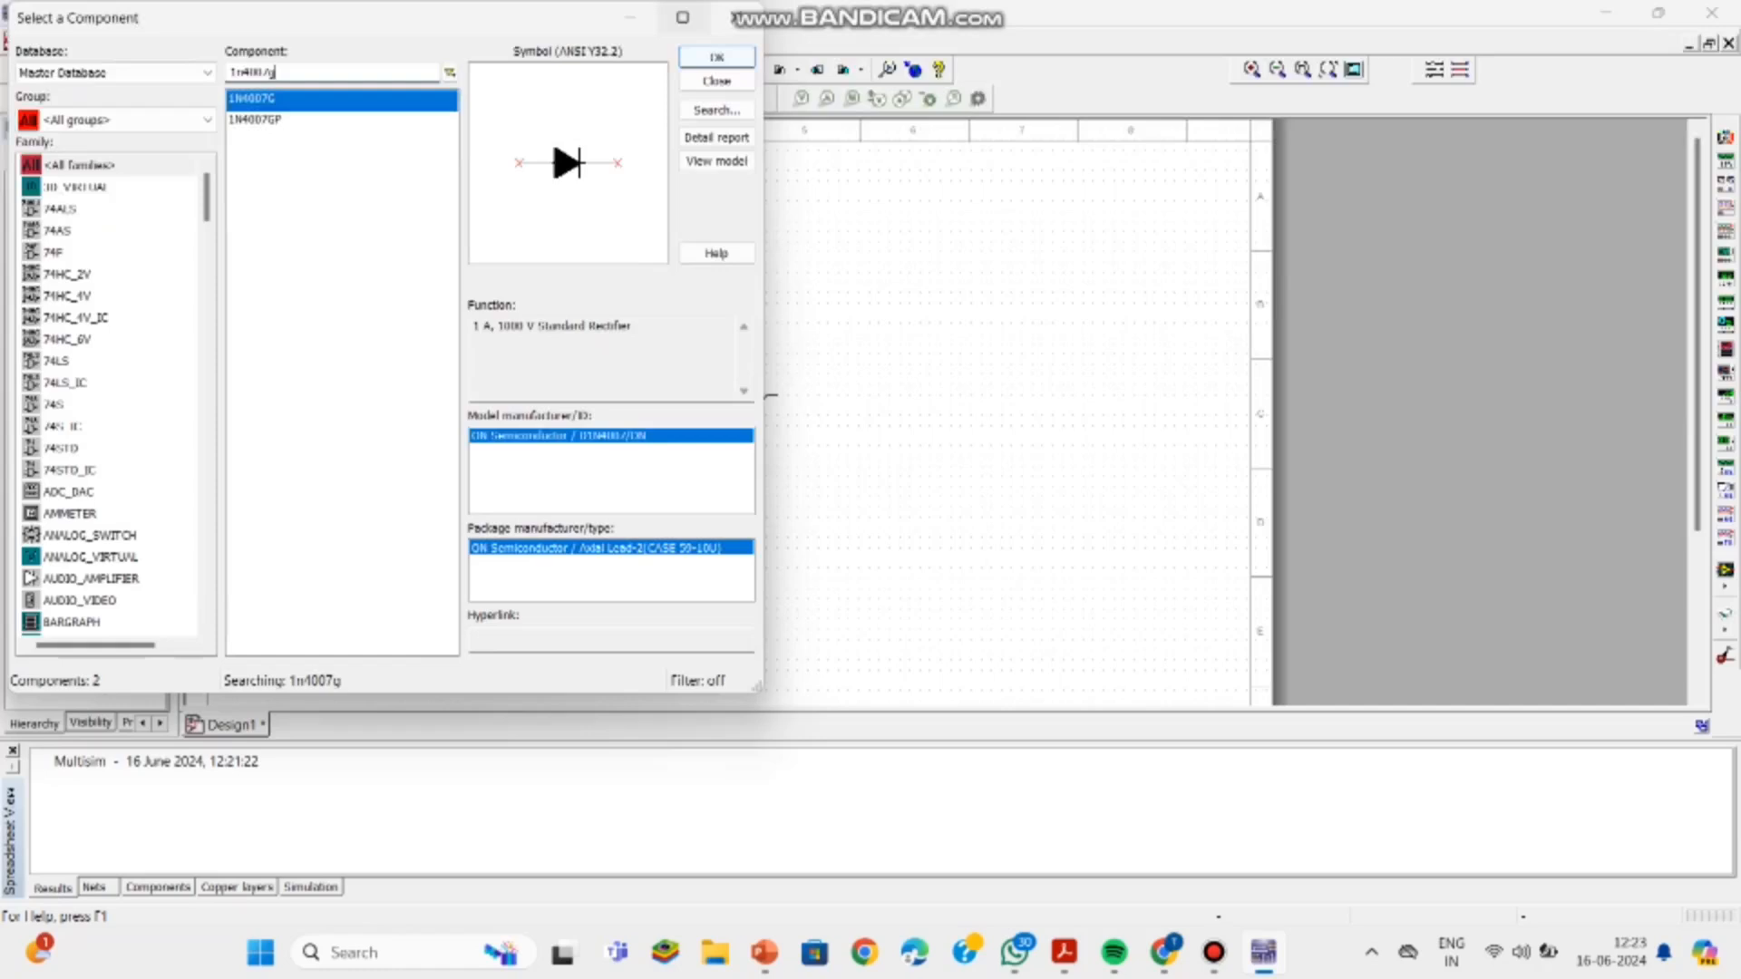
pyautogui.press('Return')
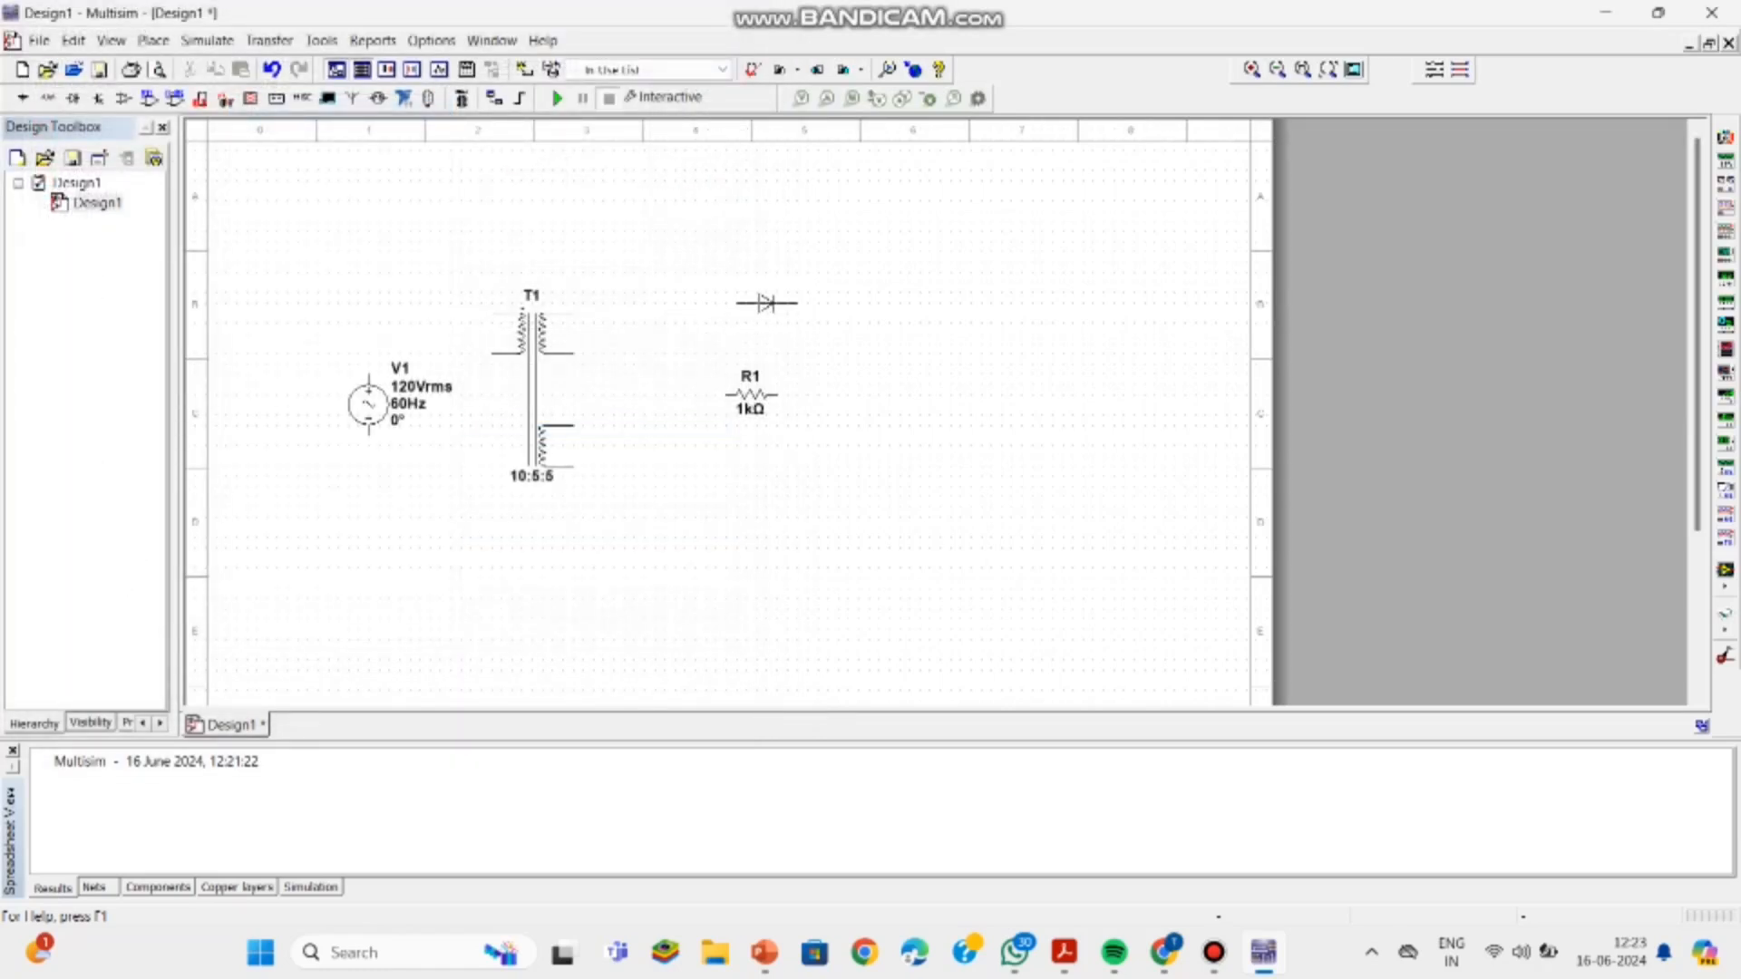
pyautogui.click(767, 303)
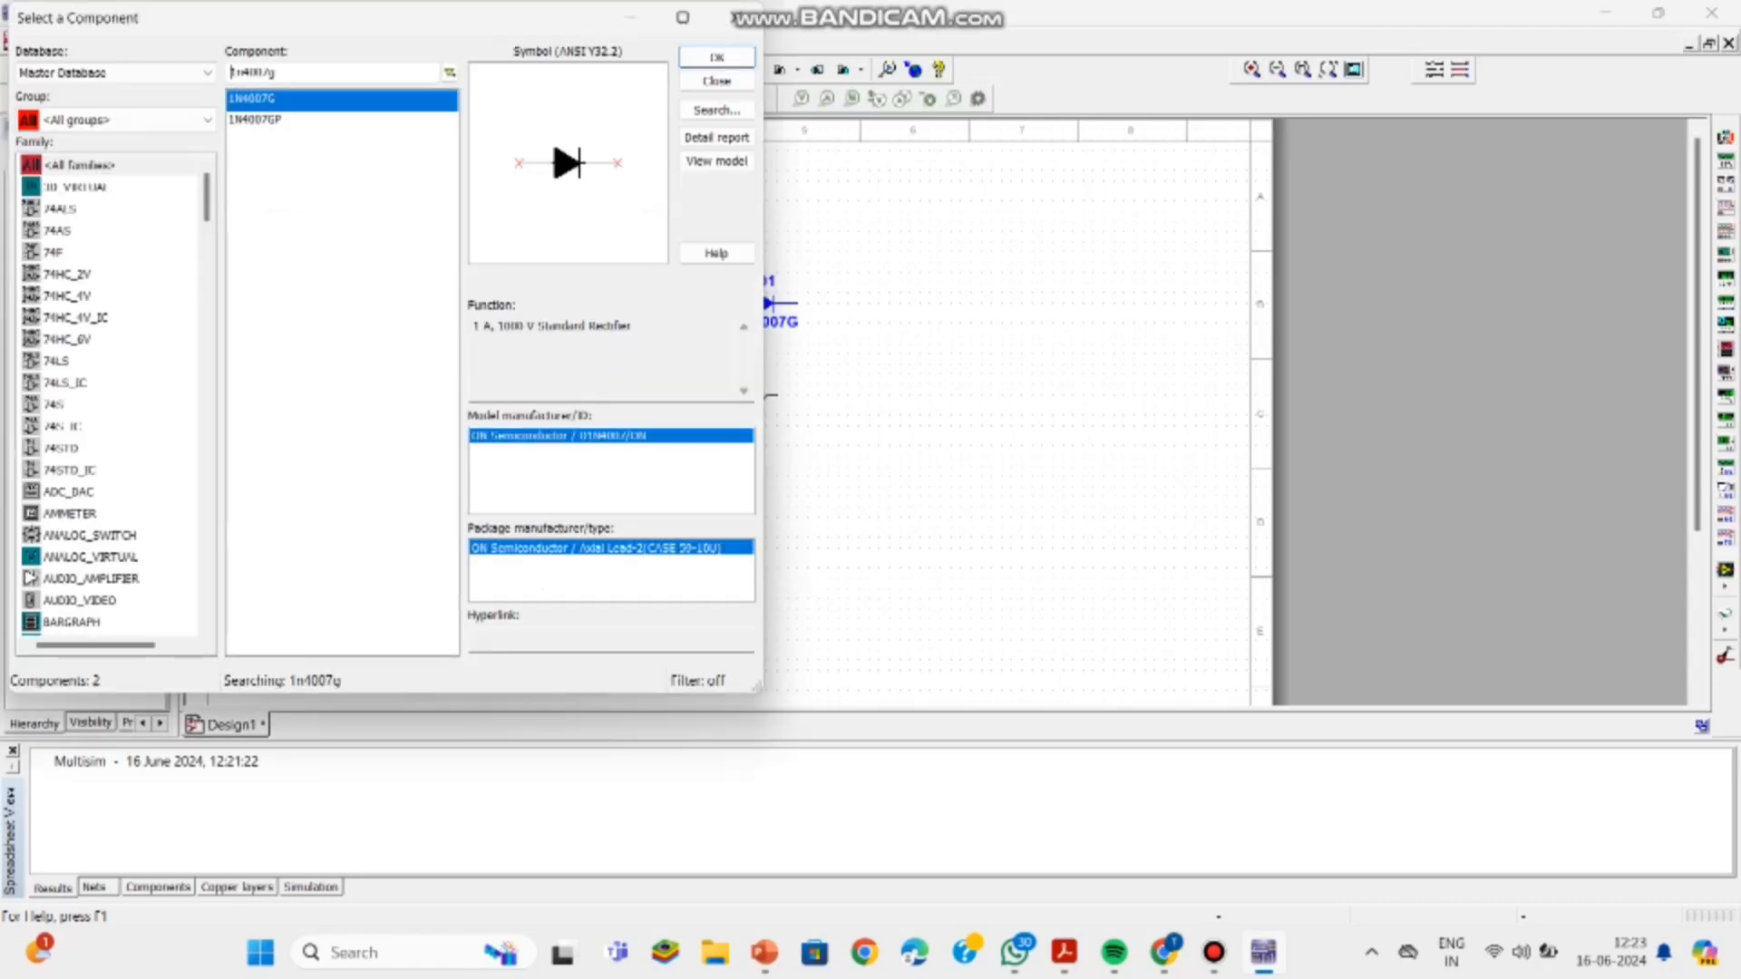
# Step: Place a second 1N4007G diode below the resistor and an oscilloscope in the schematic's upper-right area
pyautogui.click(716, 56)
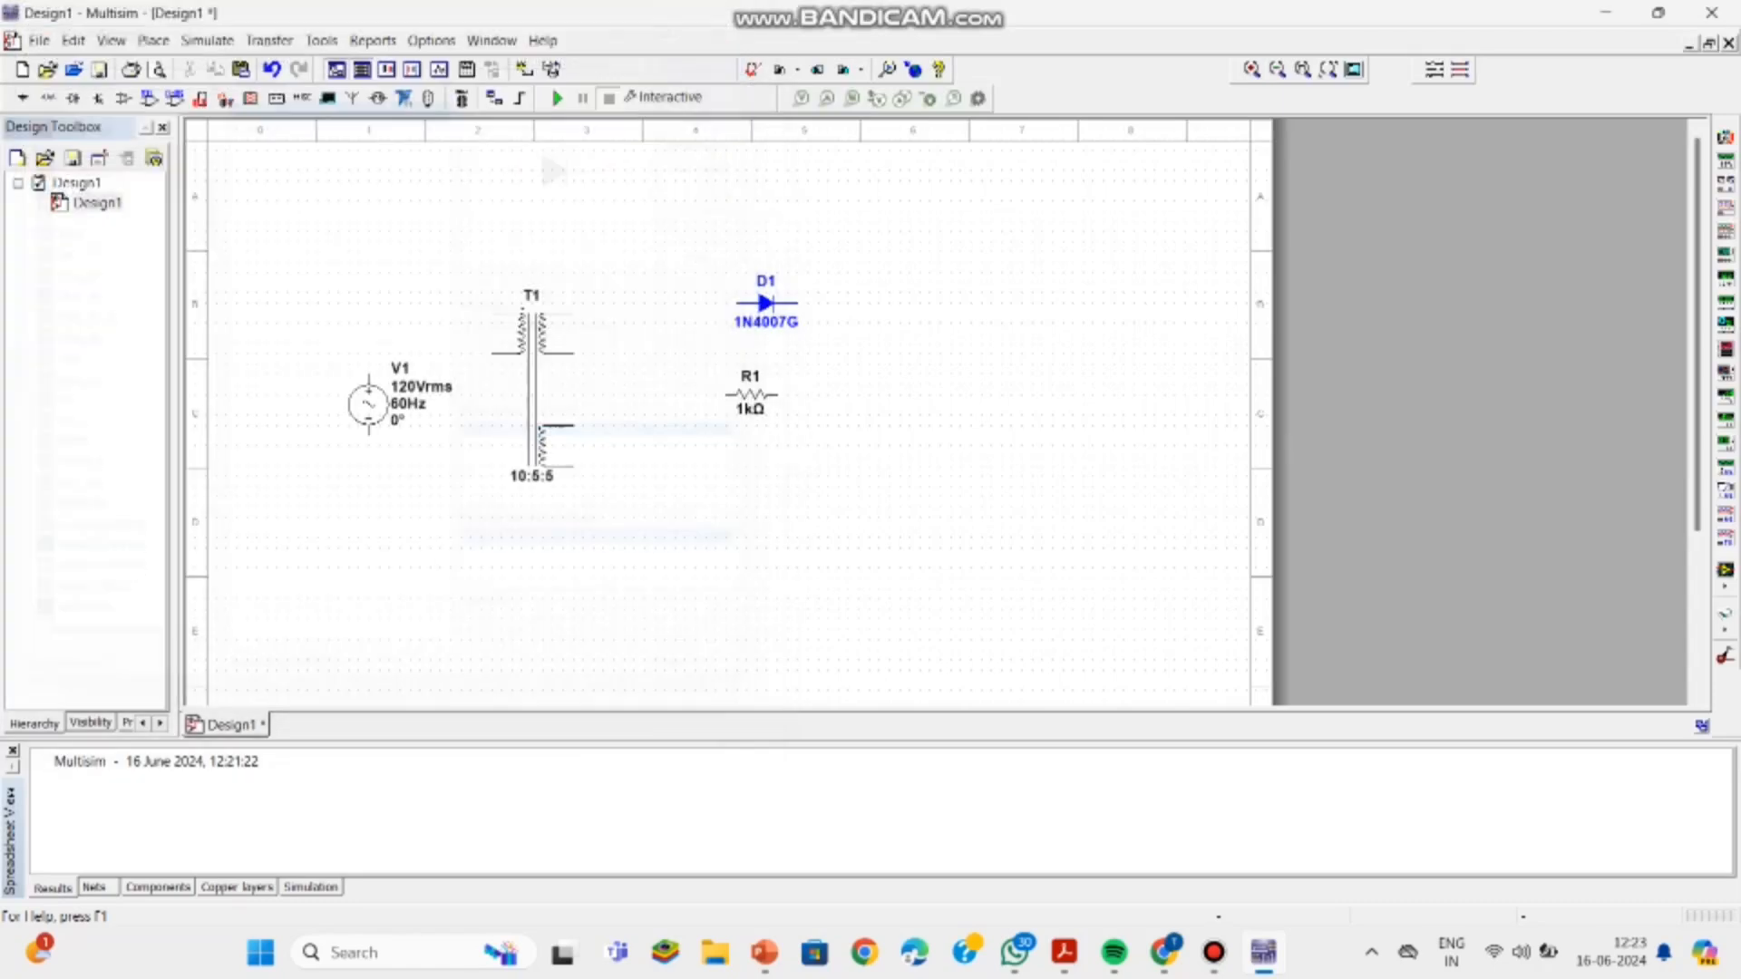
pyautogui.click(776, 466)
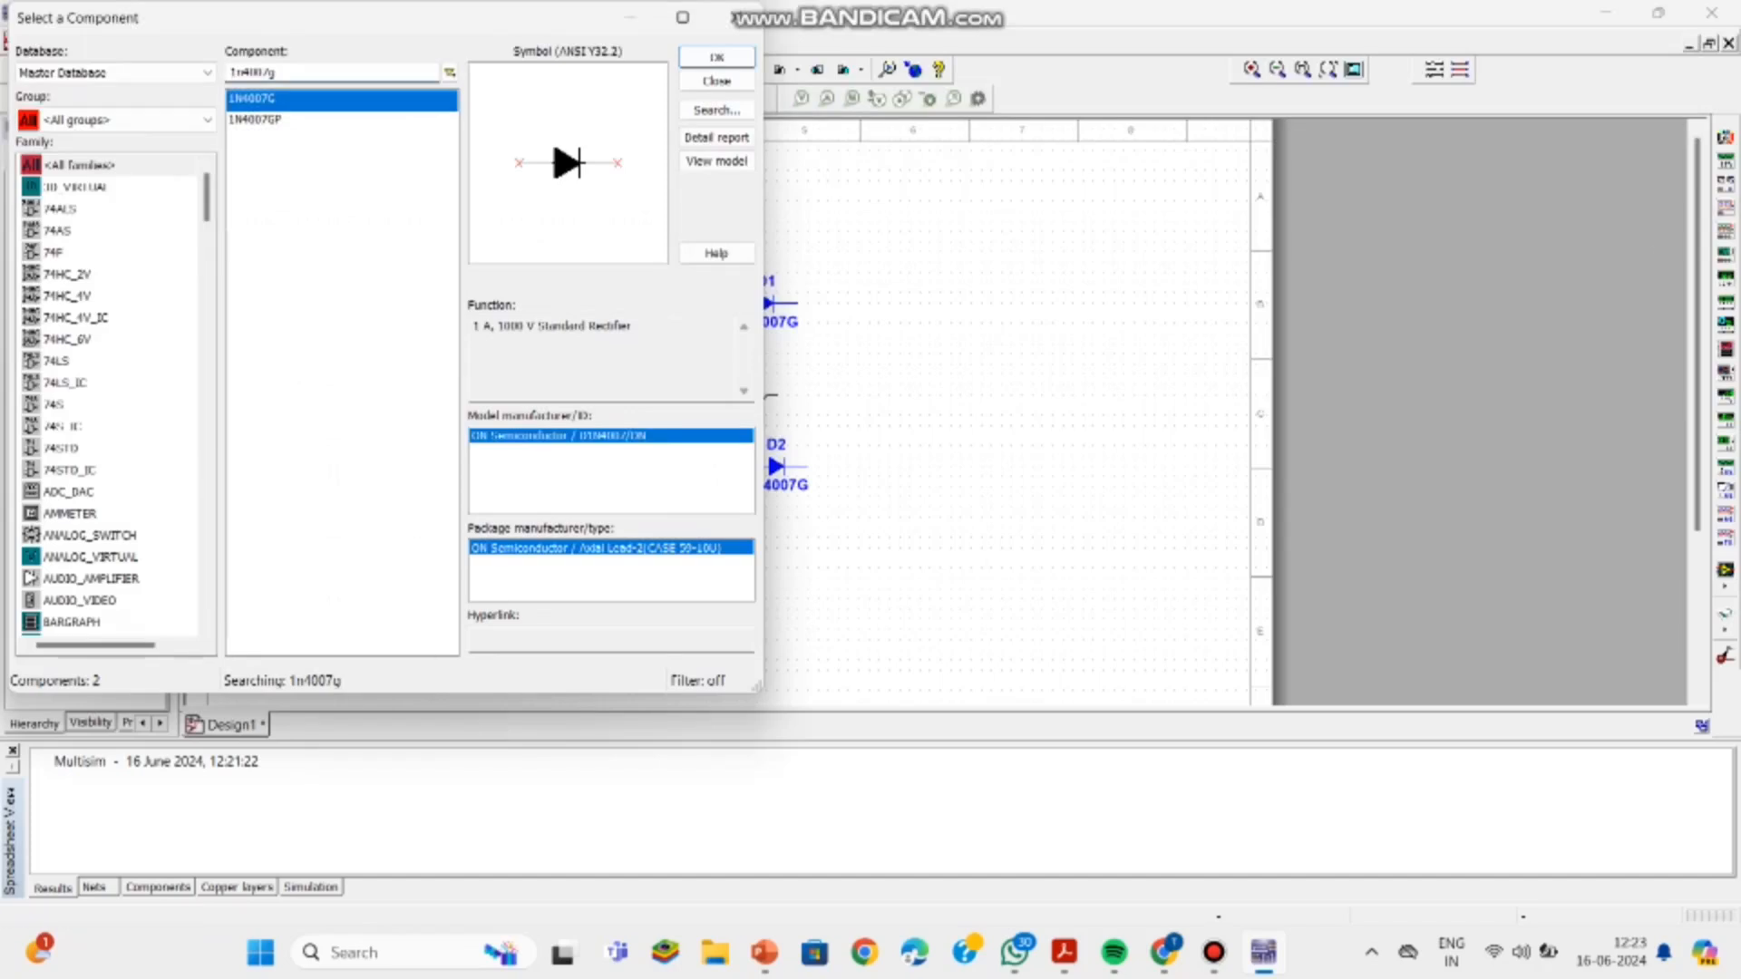
pyautogui.press('Escape')
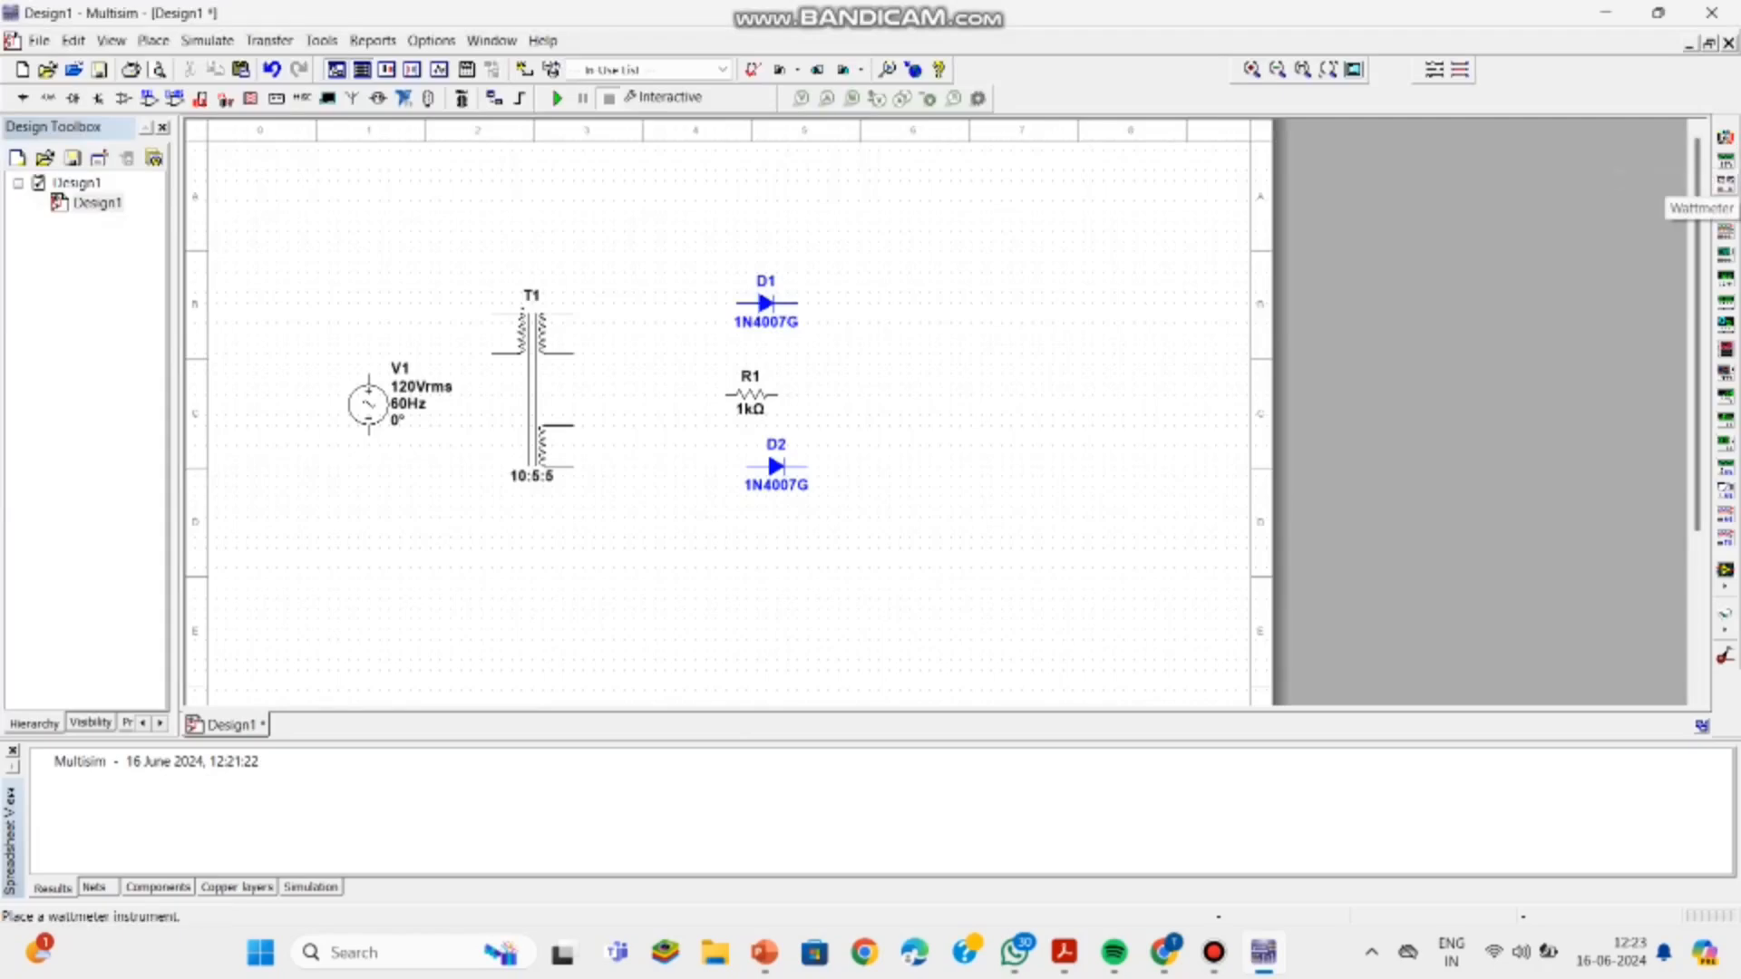
pyautogui.click(1726, 208)
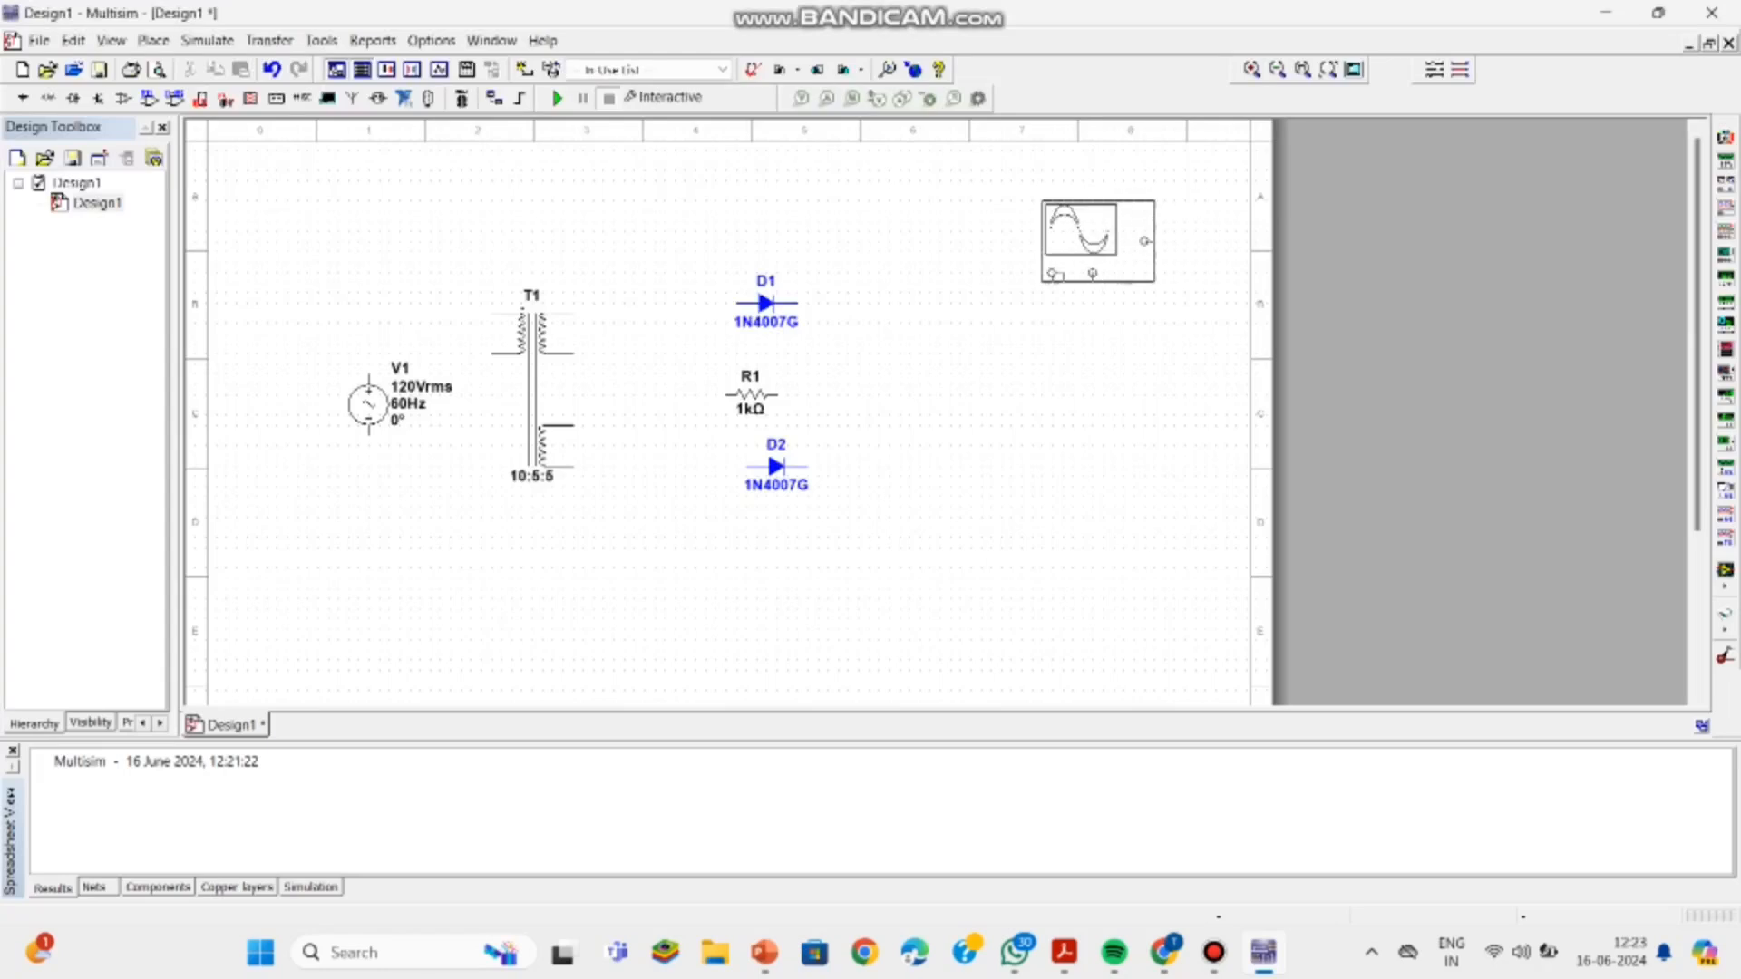
pyautogui.click(1070, 234)
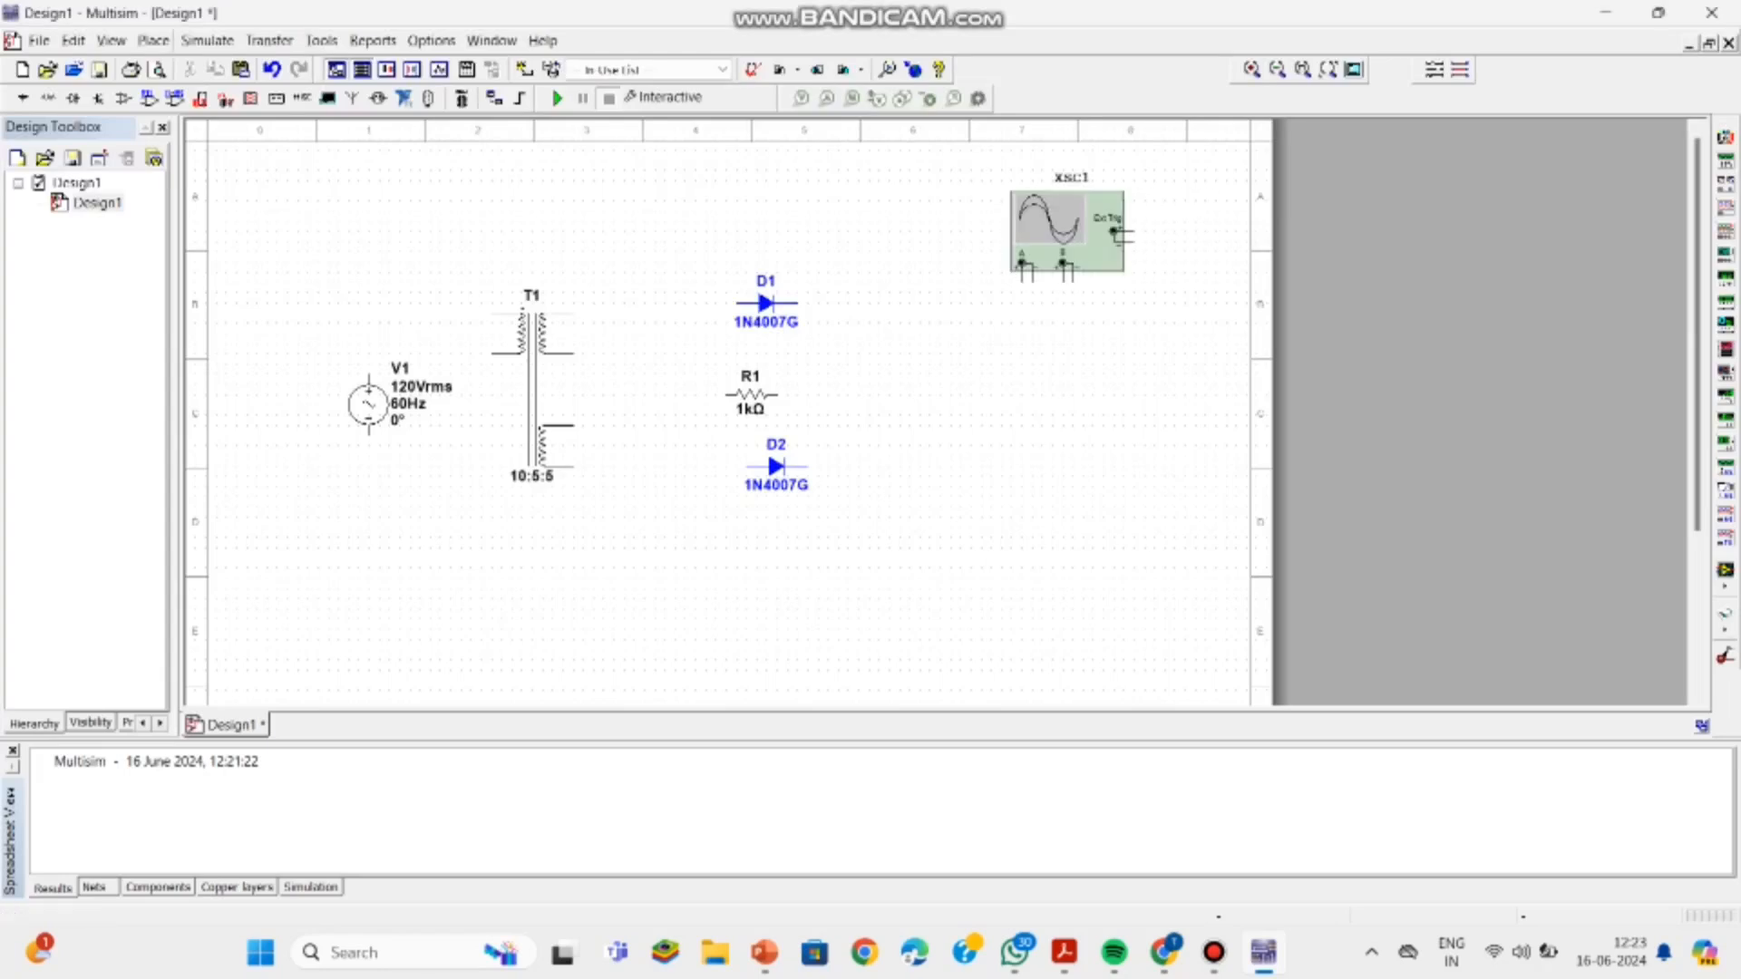
# Step: Search the components for "gro" and place one GROUND symbol below the oscilloscope
pyautogui.click(152, 41)
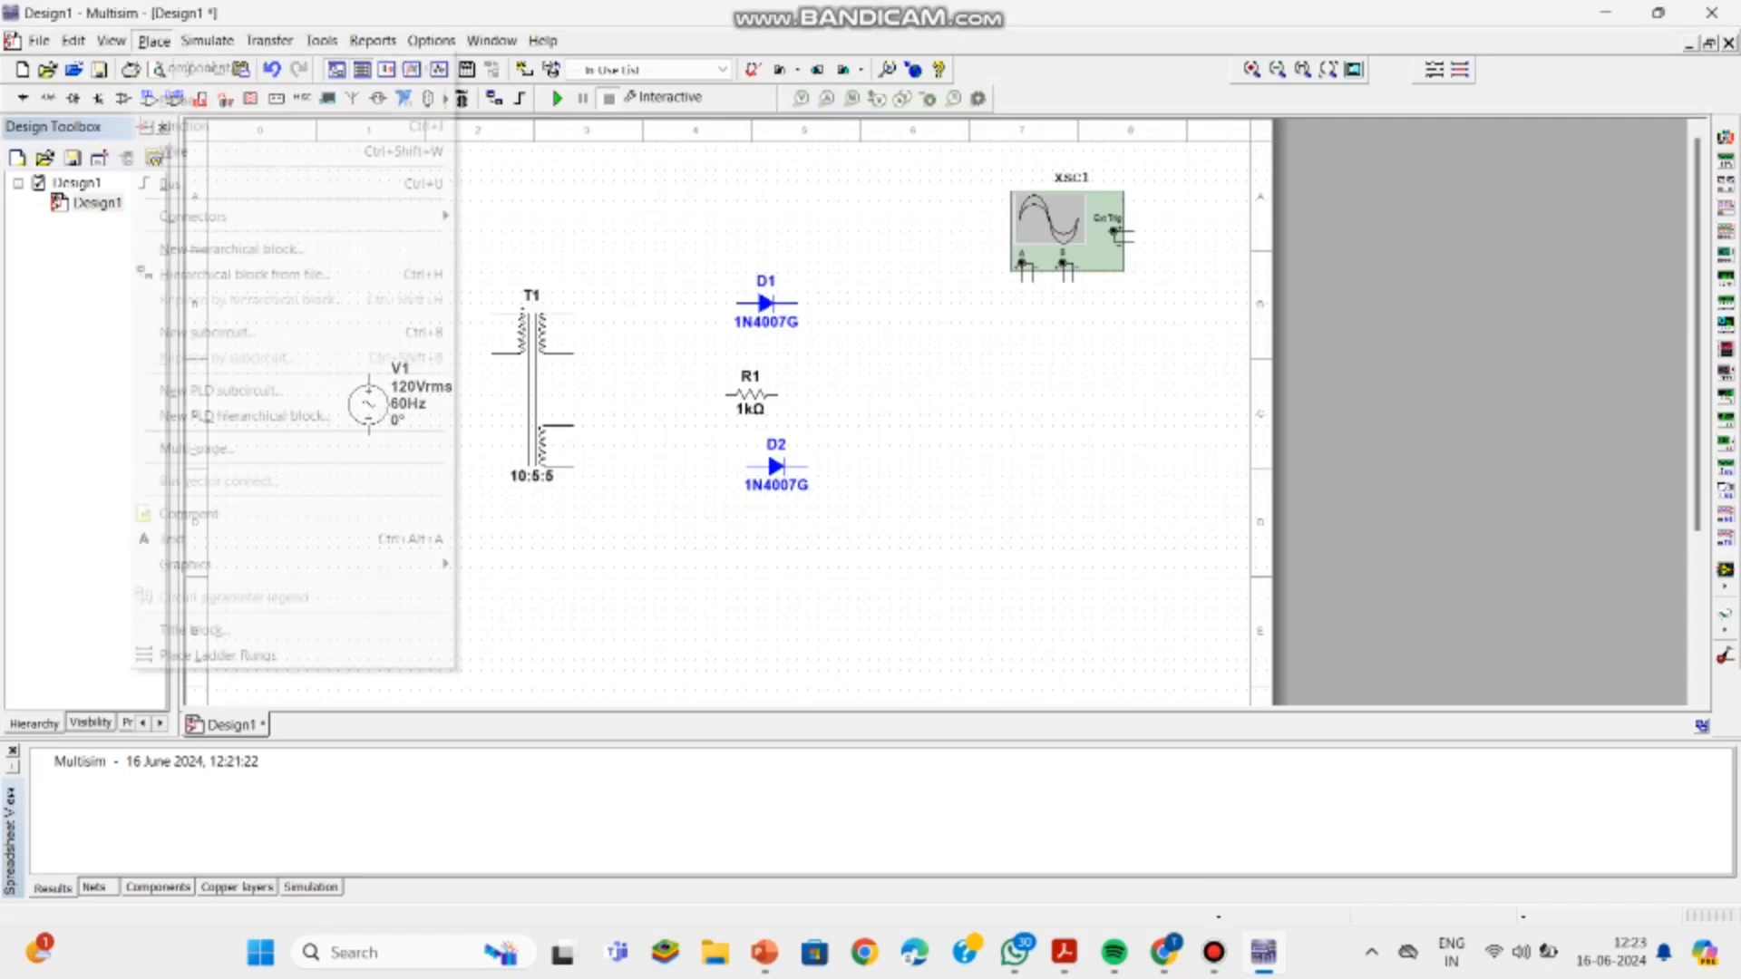
pyautogui.click(194, 67)
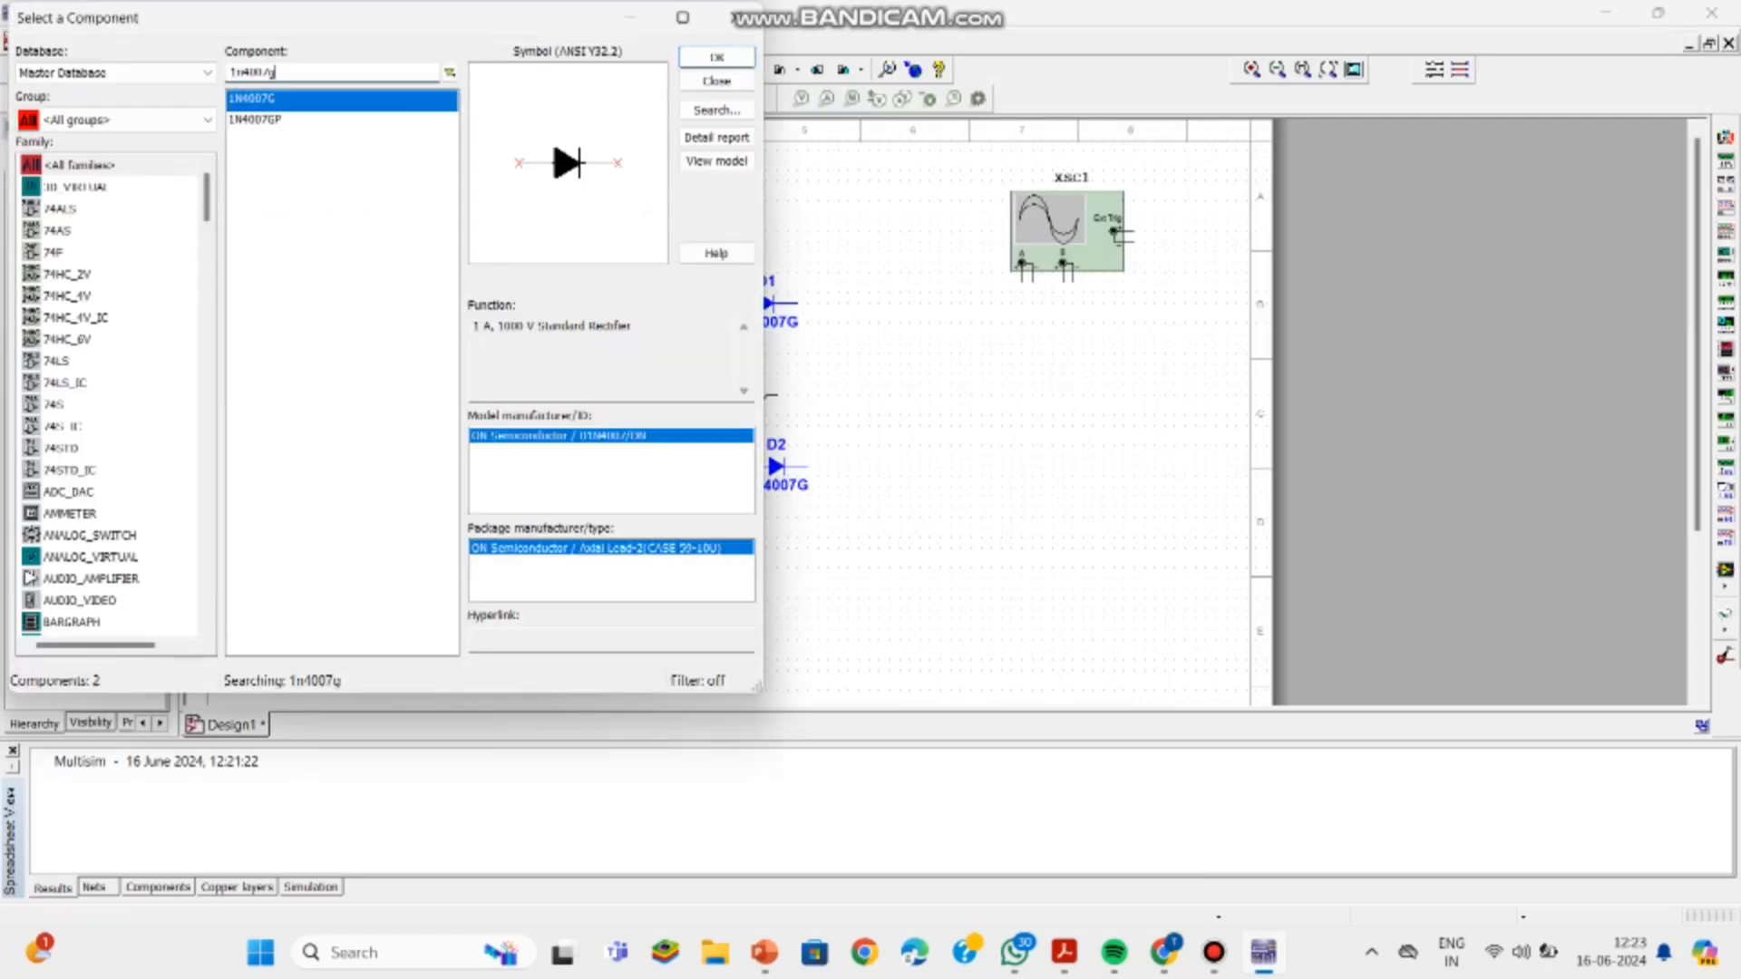
pyautogui.press('BackSpace')
pyautogui.press('BackSpace')
pyautogui.press('BackSpace')
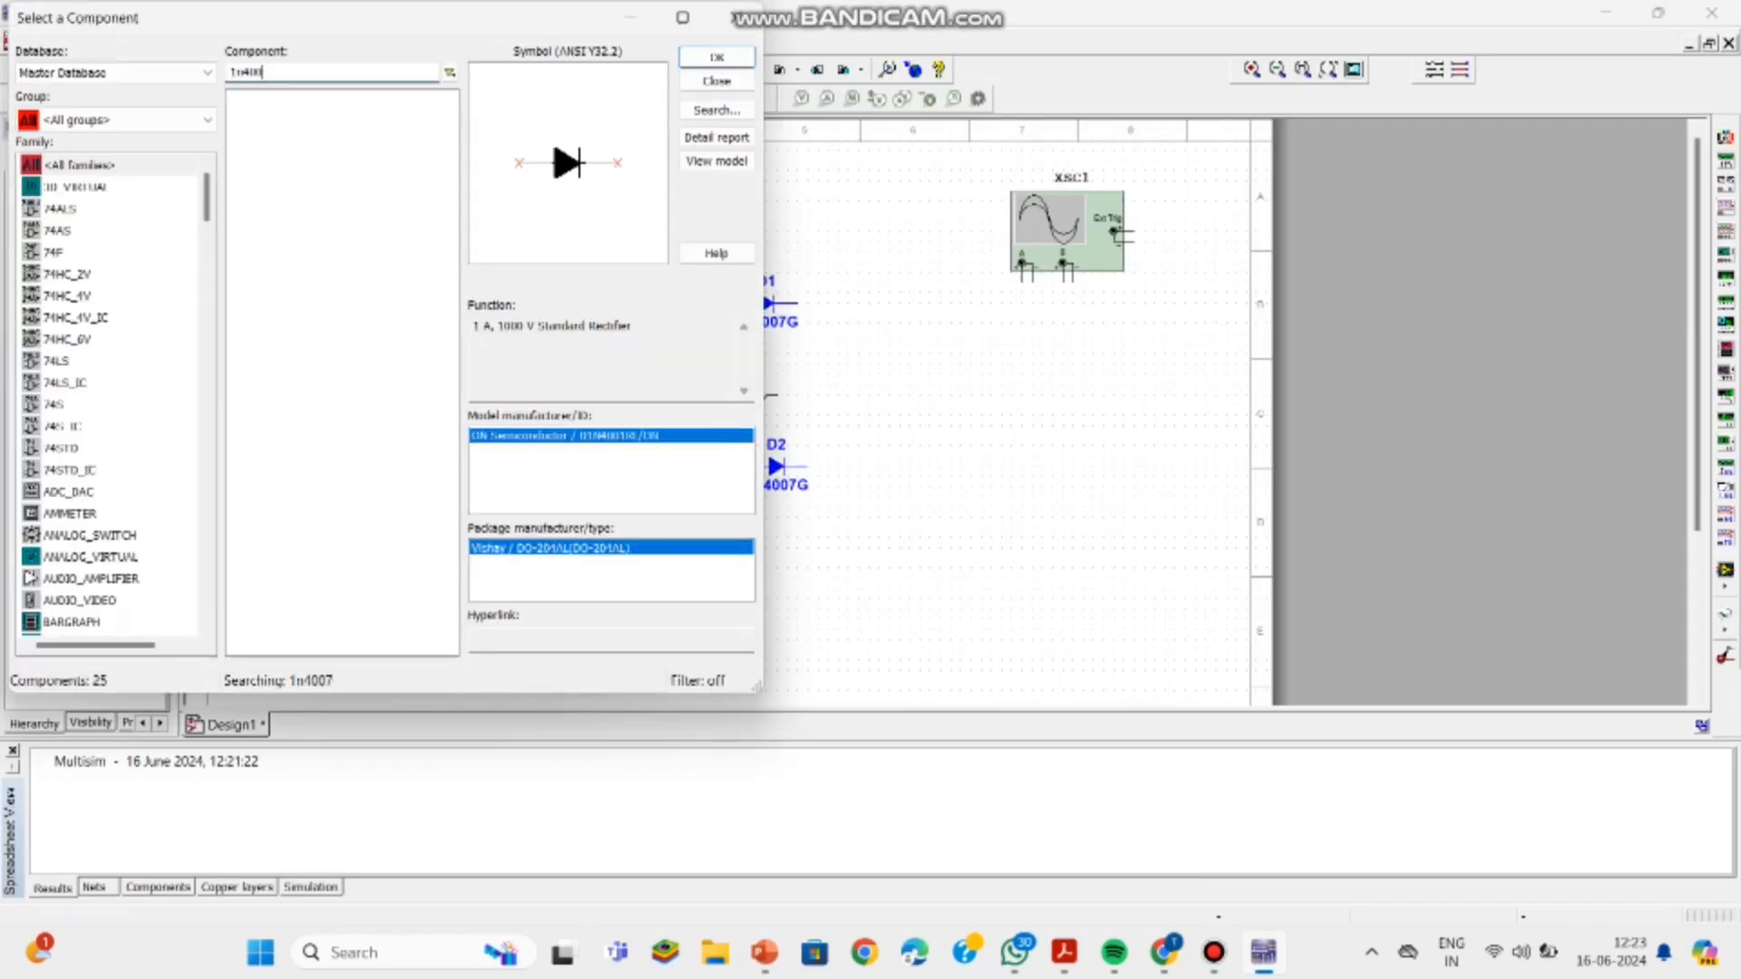
pyautogui.press('BackSpace')
pyautogui.press('BackSpace')
pyautogui.press('BackSpace')
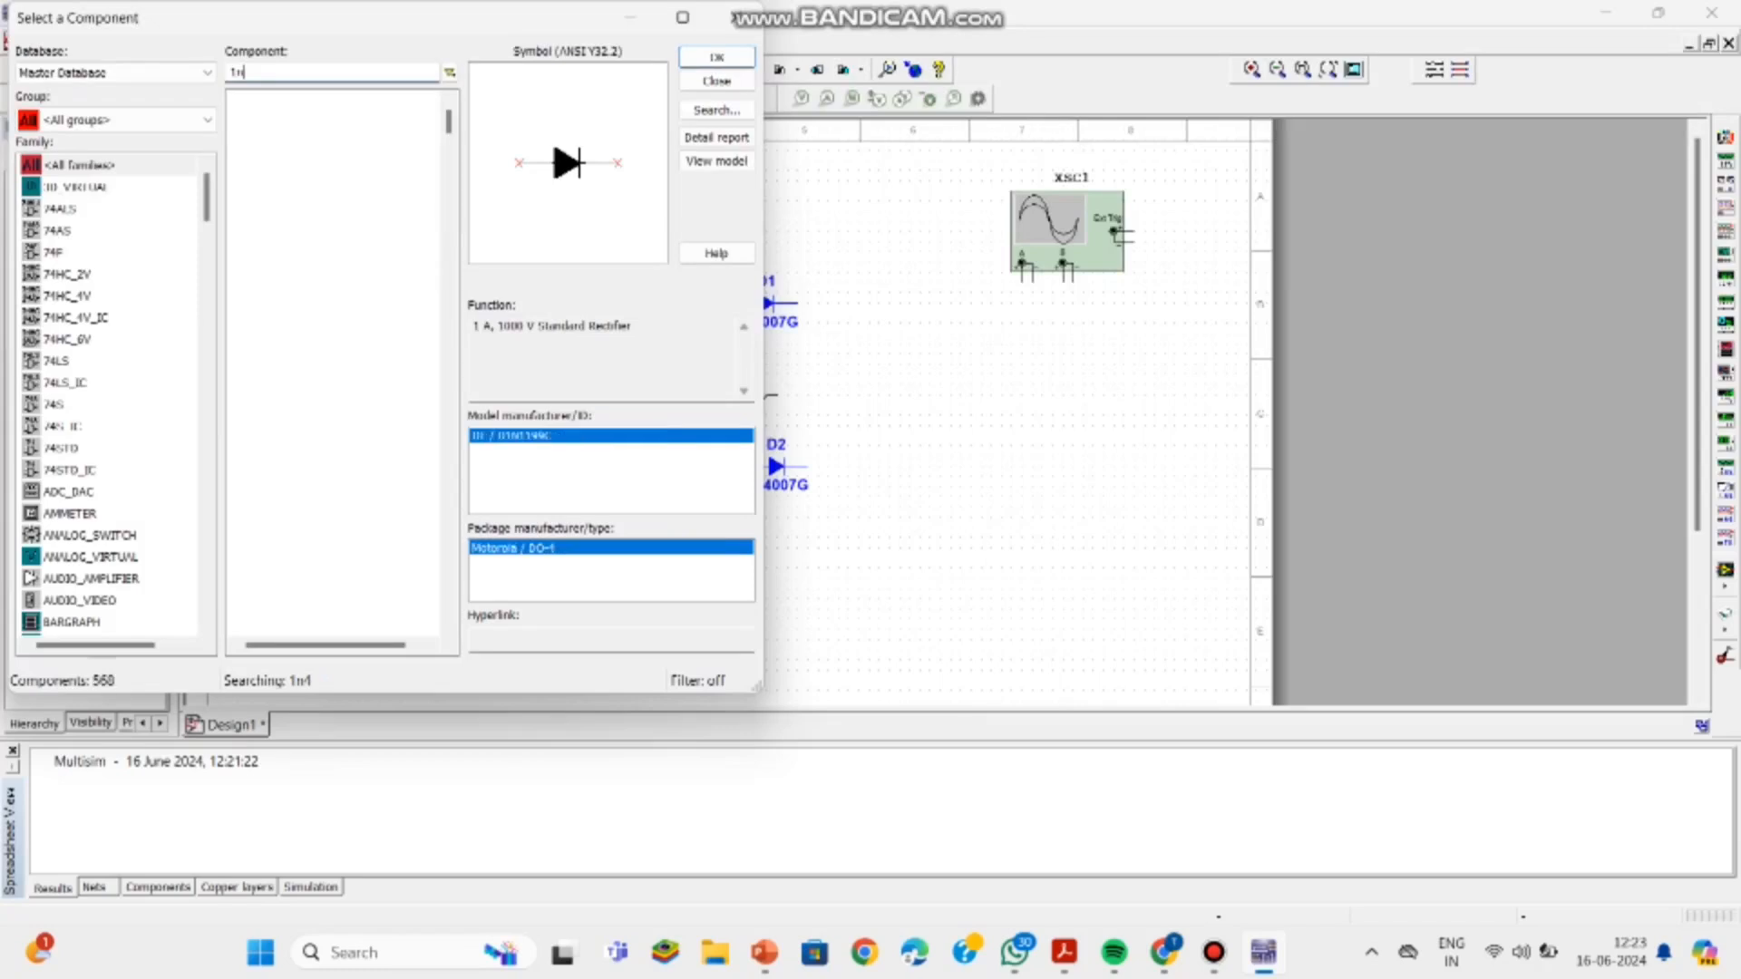
pyautogui.press('BackSpace')
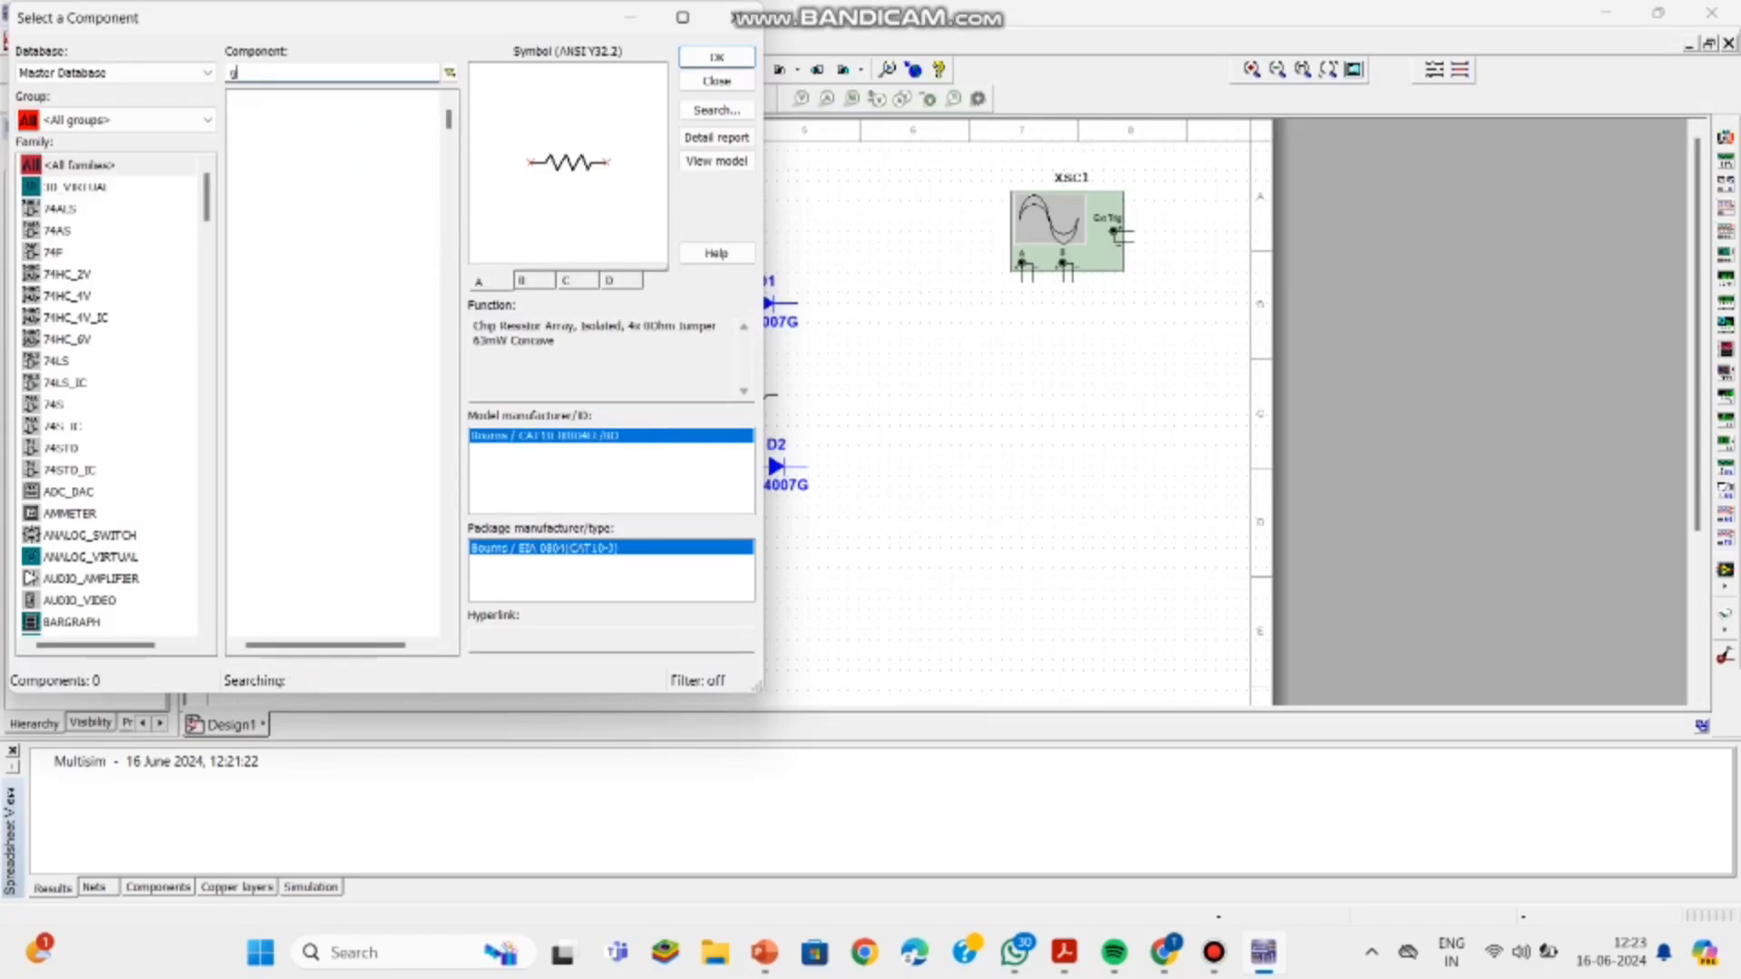
pyautogui.write('gro')
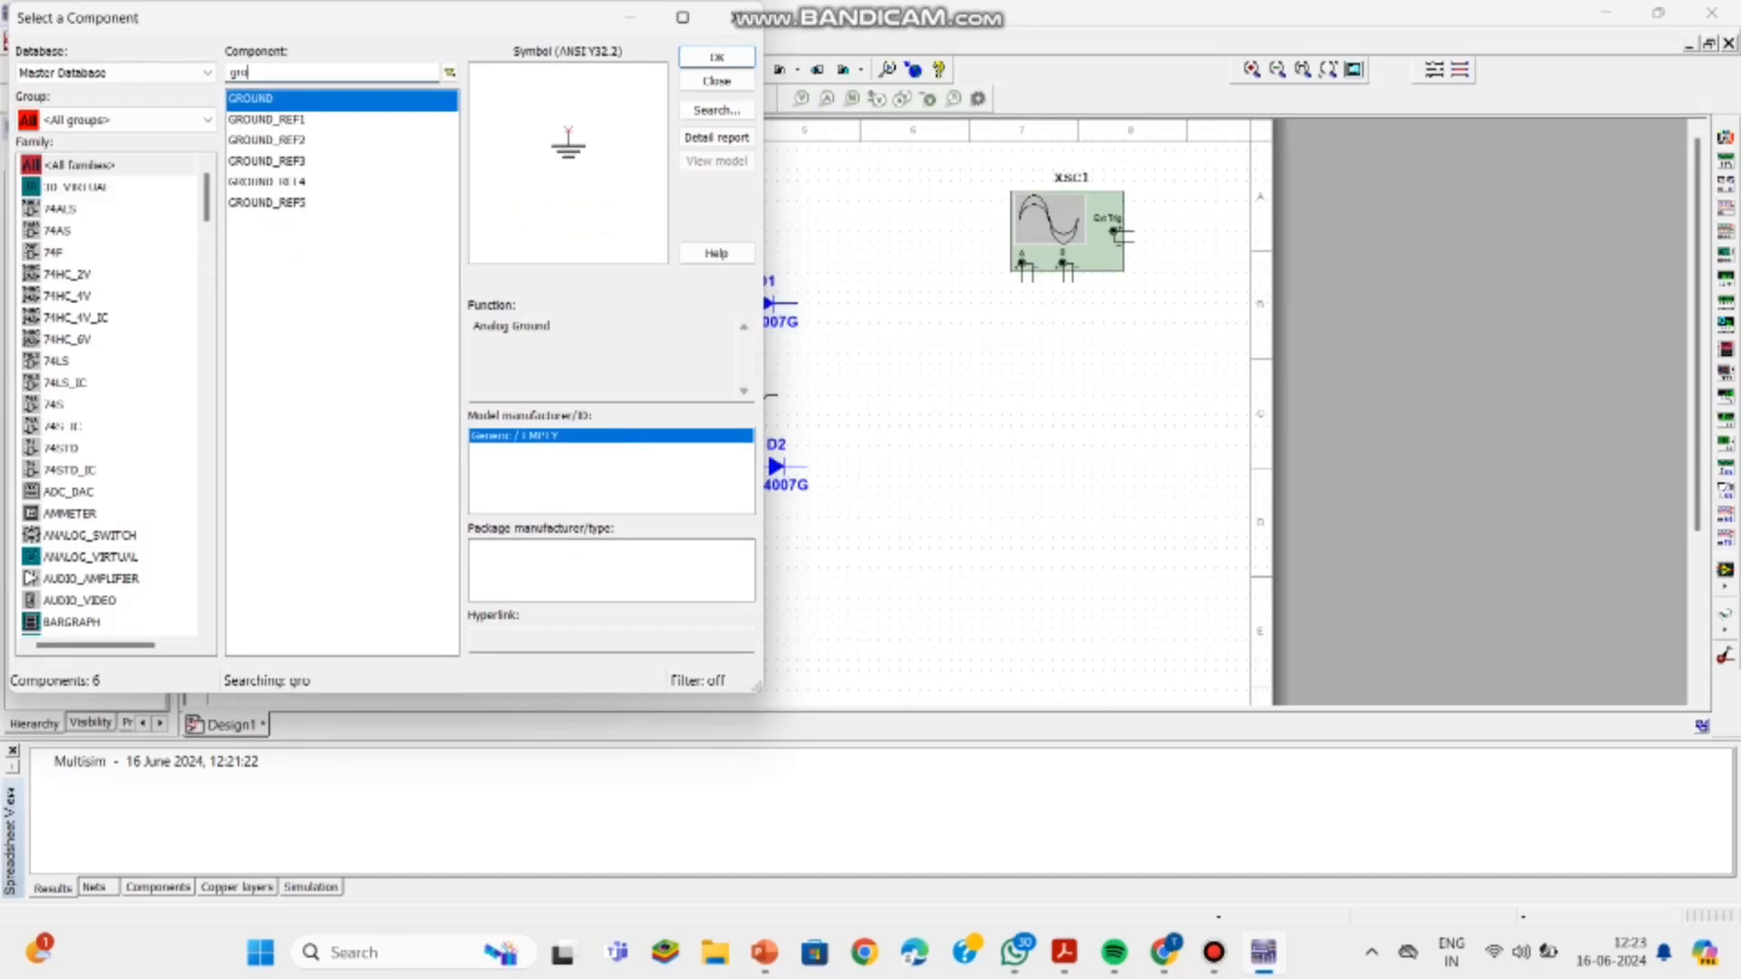
pyautogui.click(716, 56)
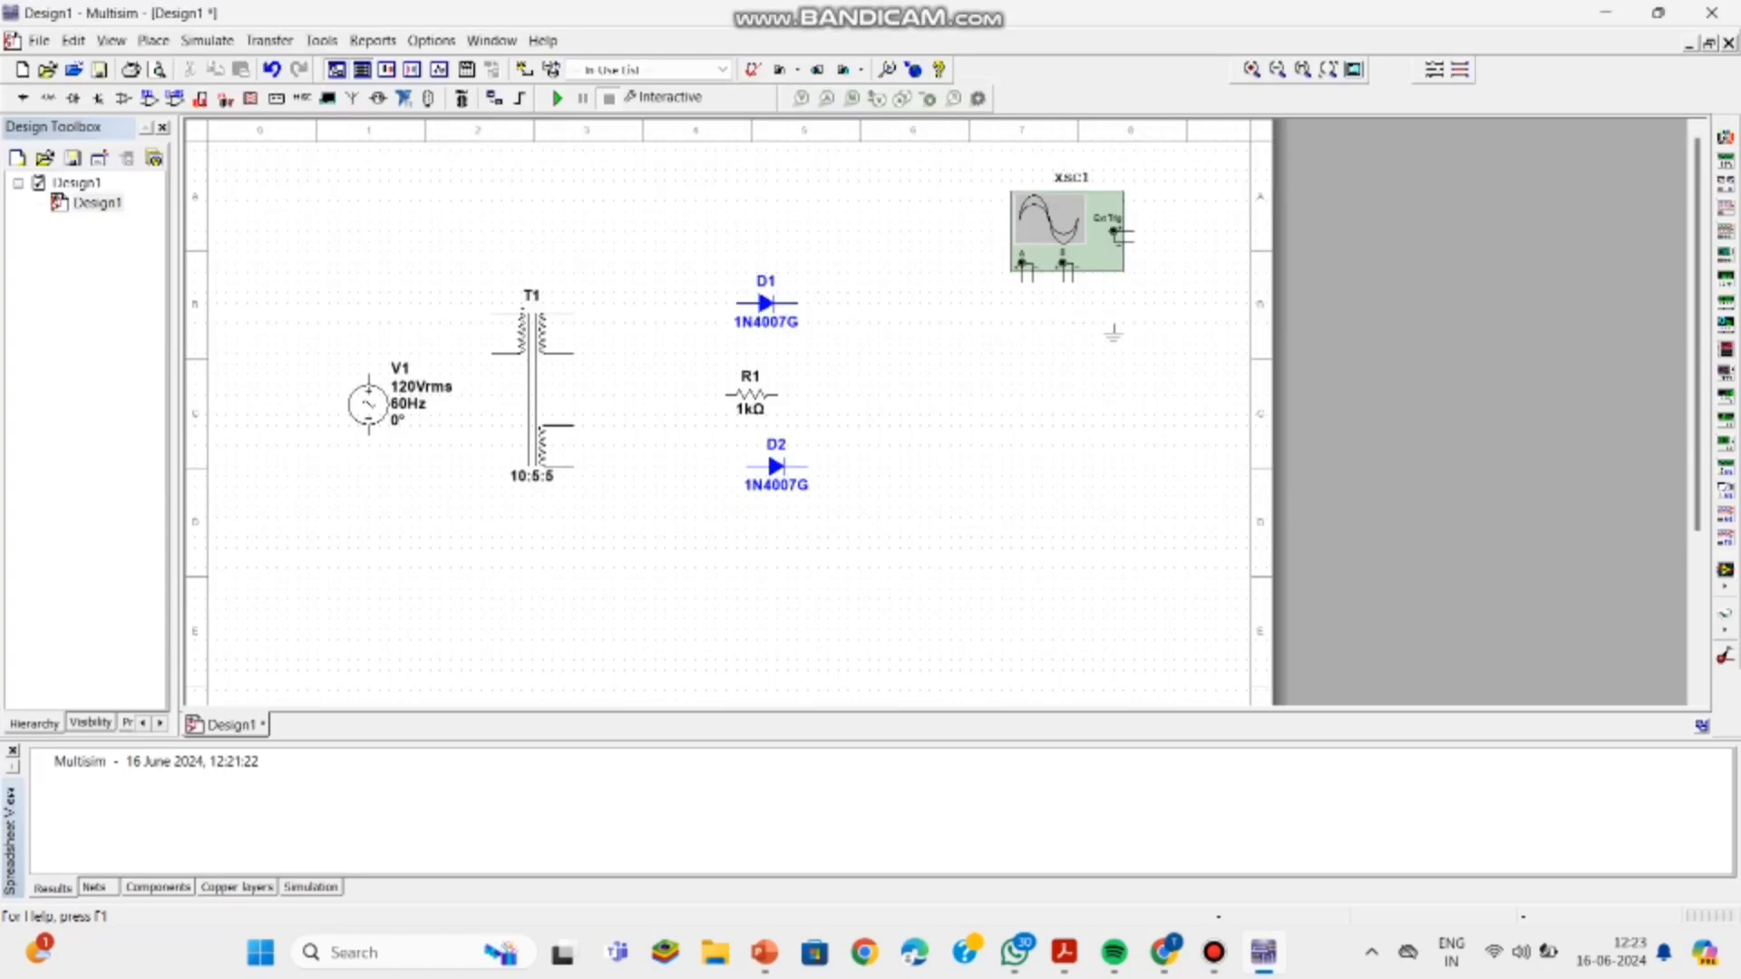
pyautogui.click(1113, 342)
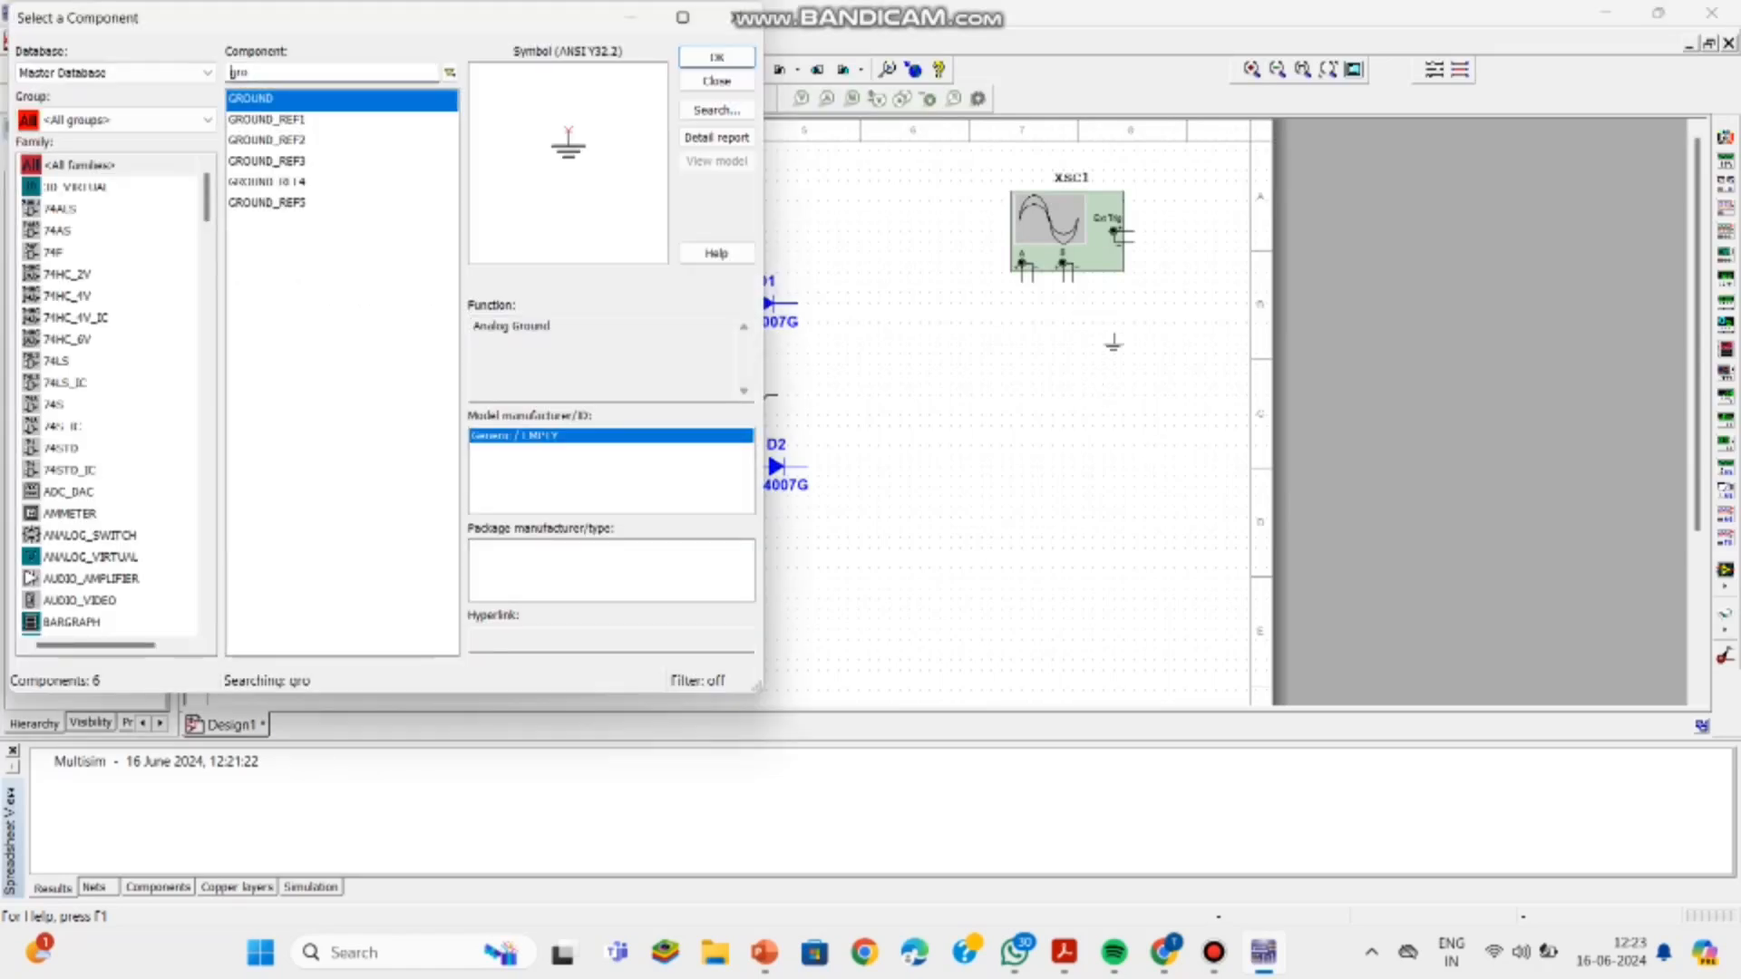
pyautogui.click(737, 17)
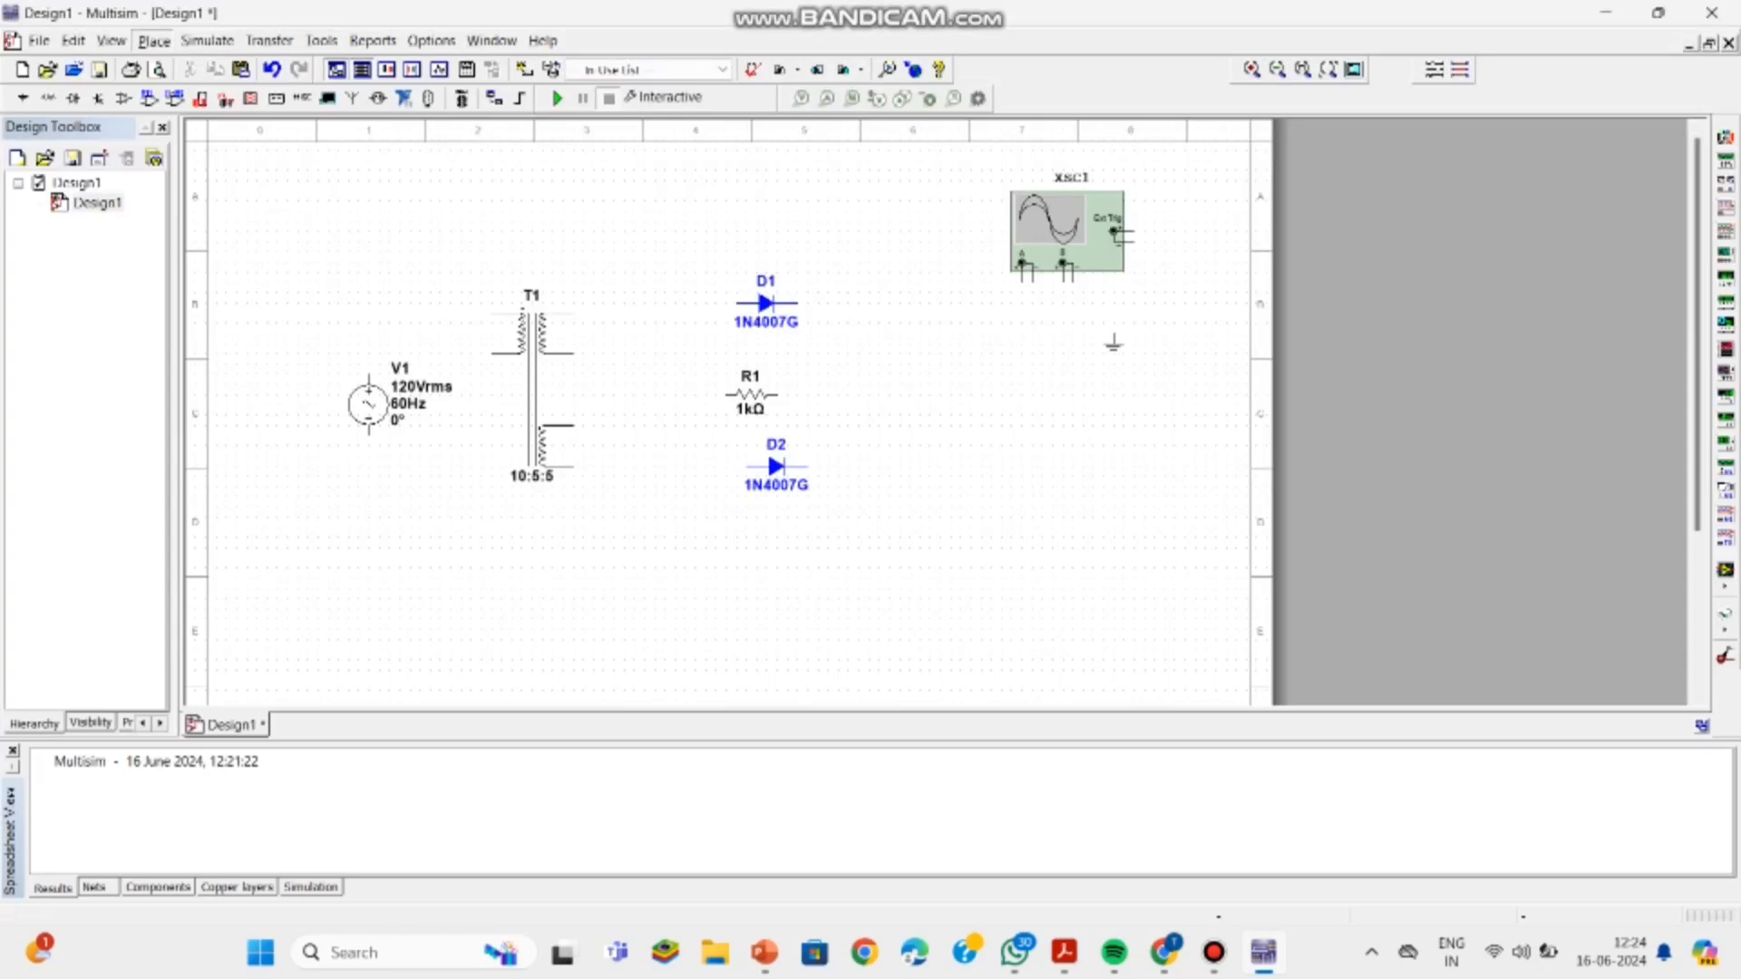
# Step: Place a second GROUND symbol beside the transformer, between its two secondary windings
pyautogui.click(153, 41)
pyautogui.click(198, 67)
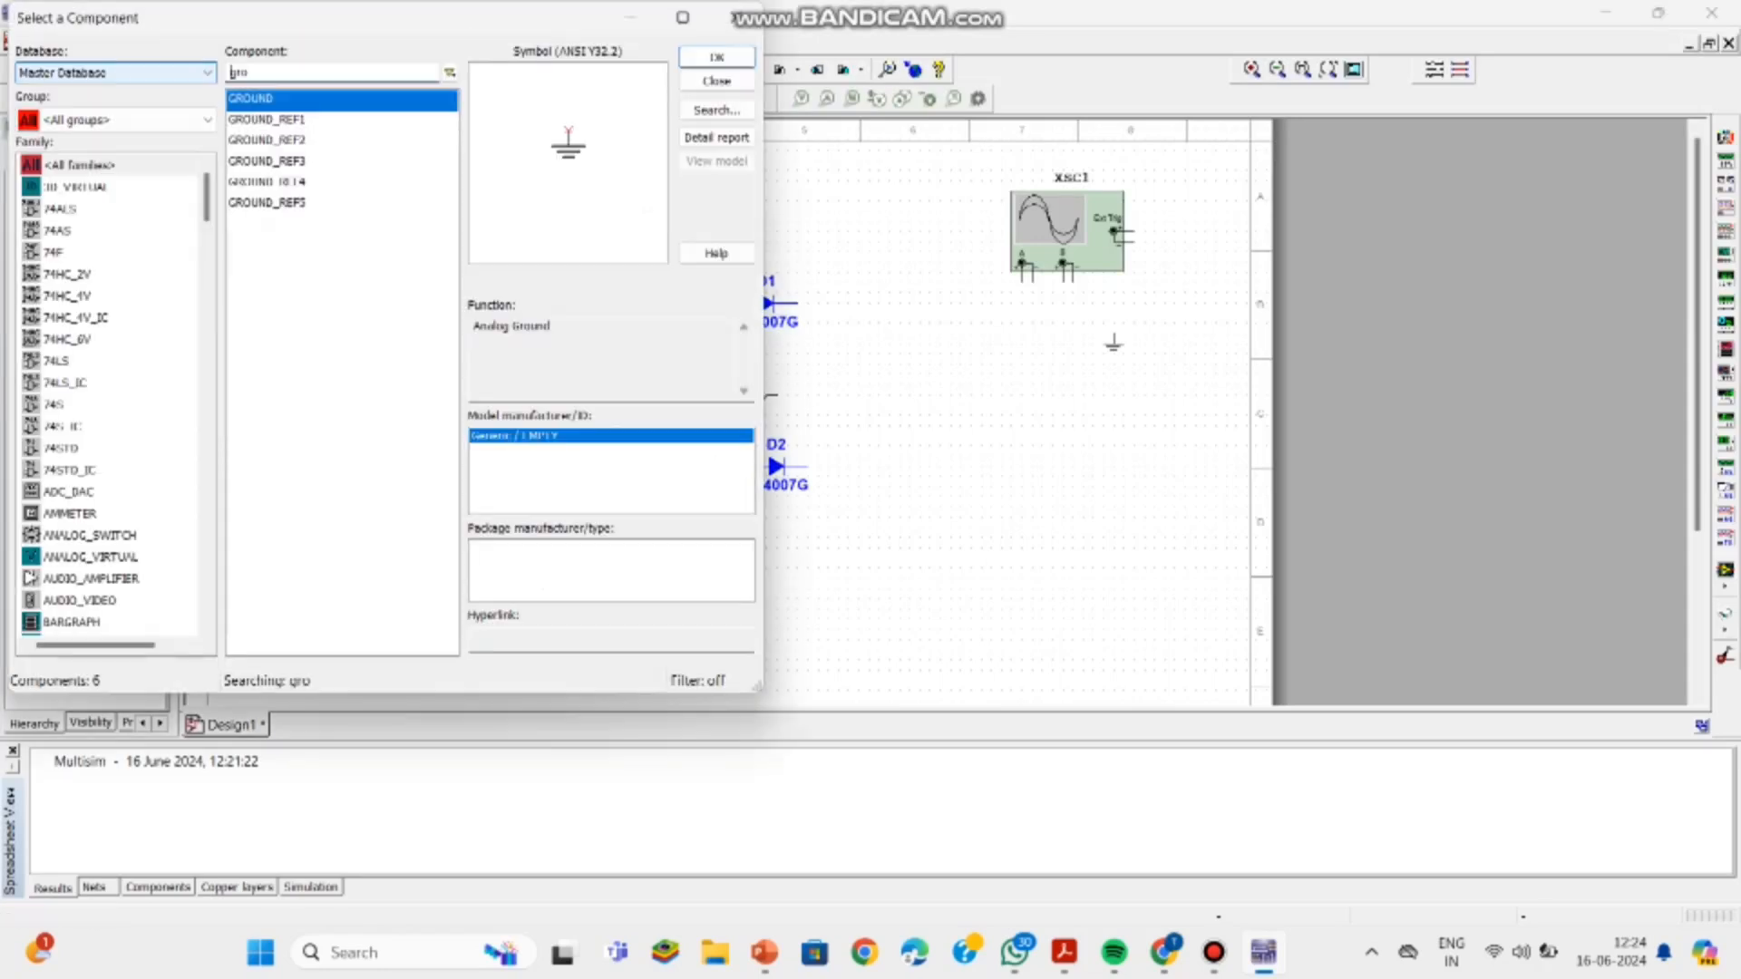
pyautogui.press('Return')
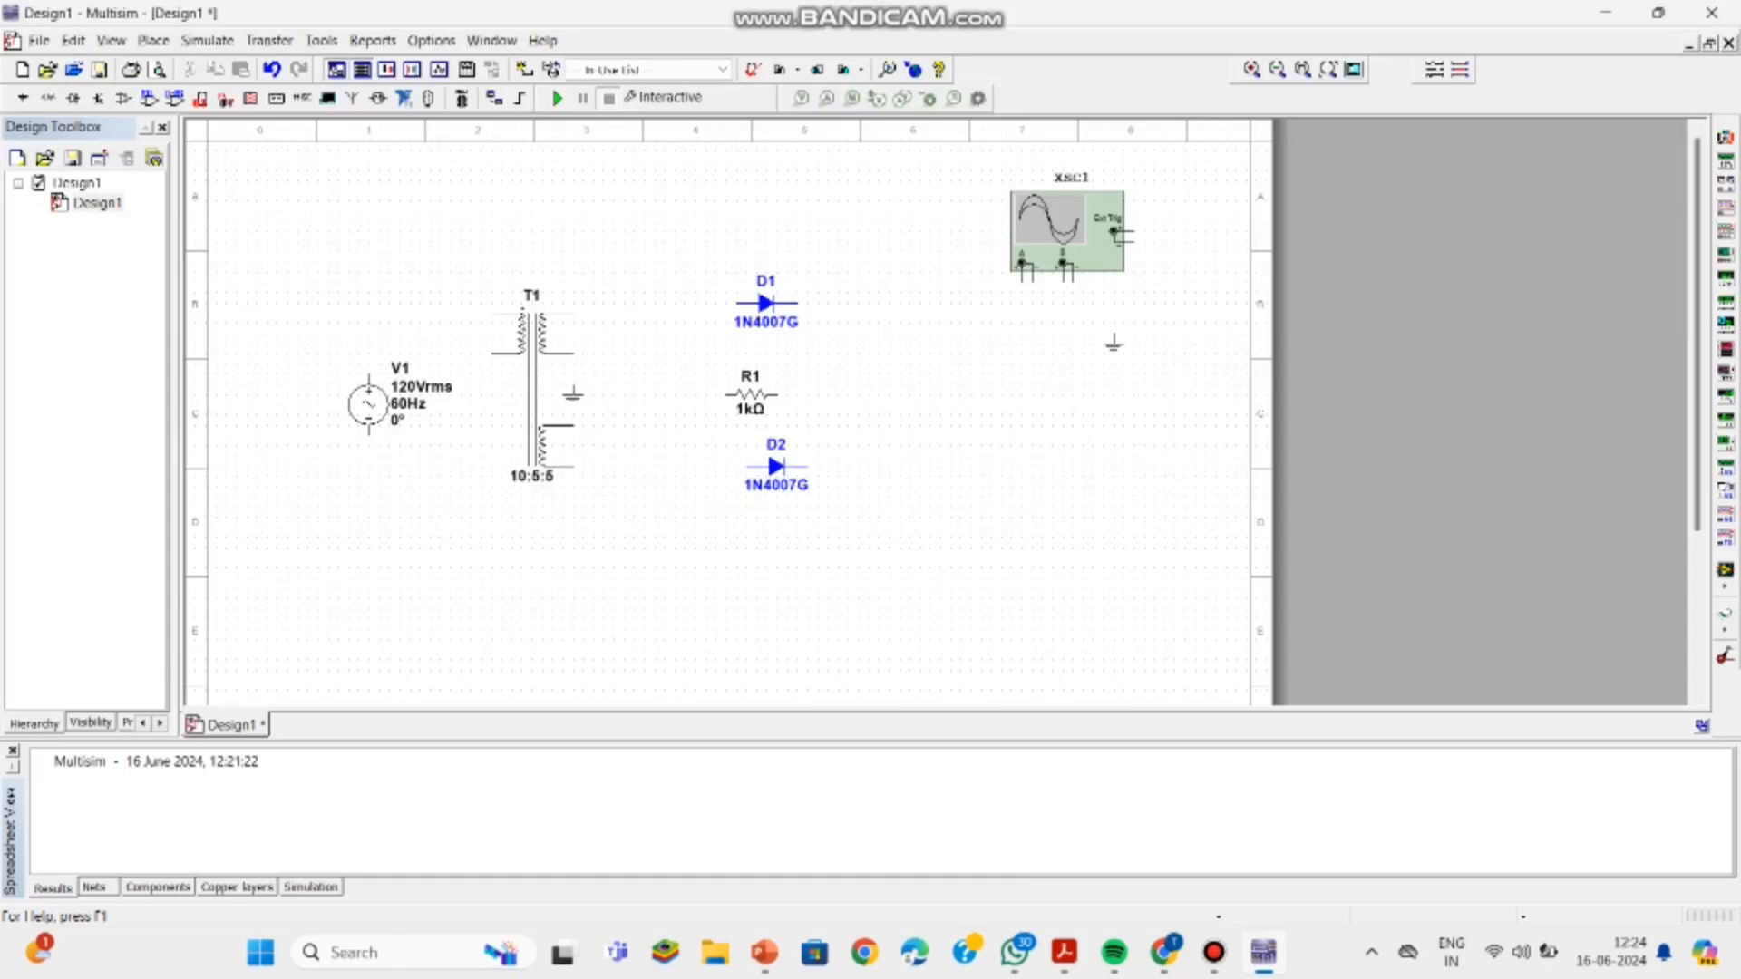
pyautogui.click(573, 402)
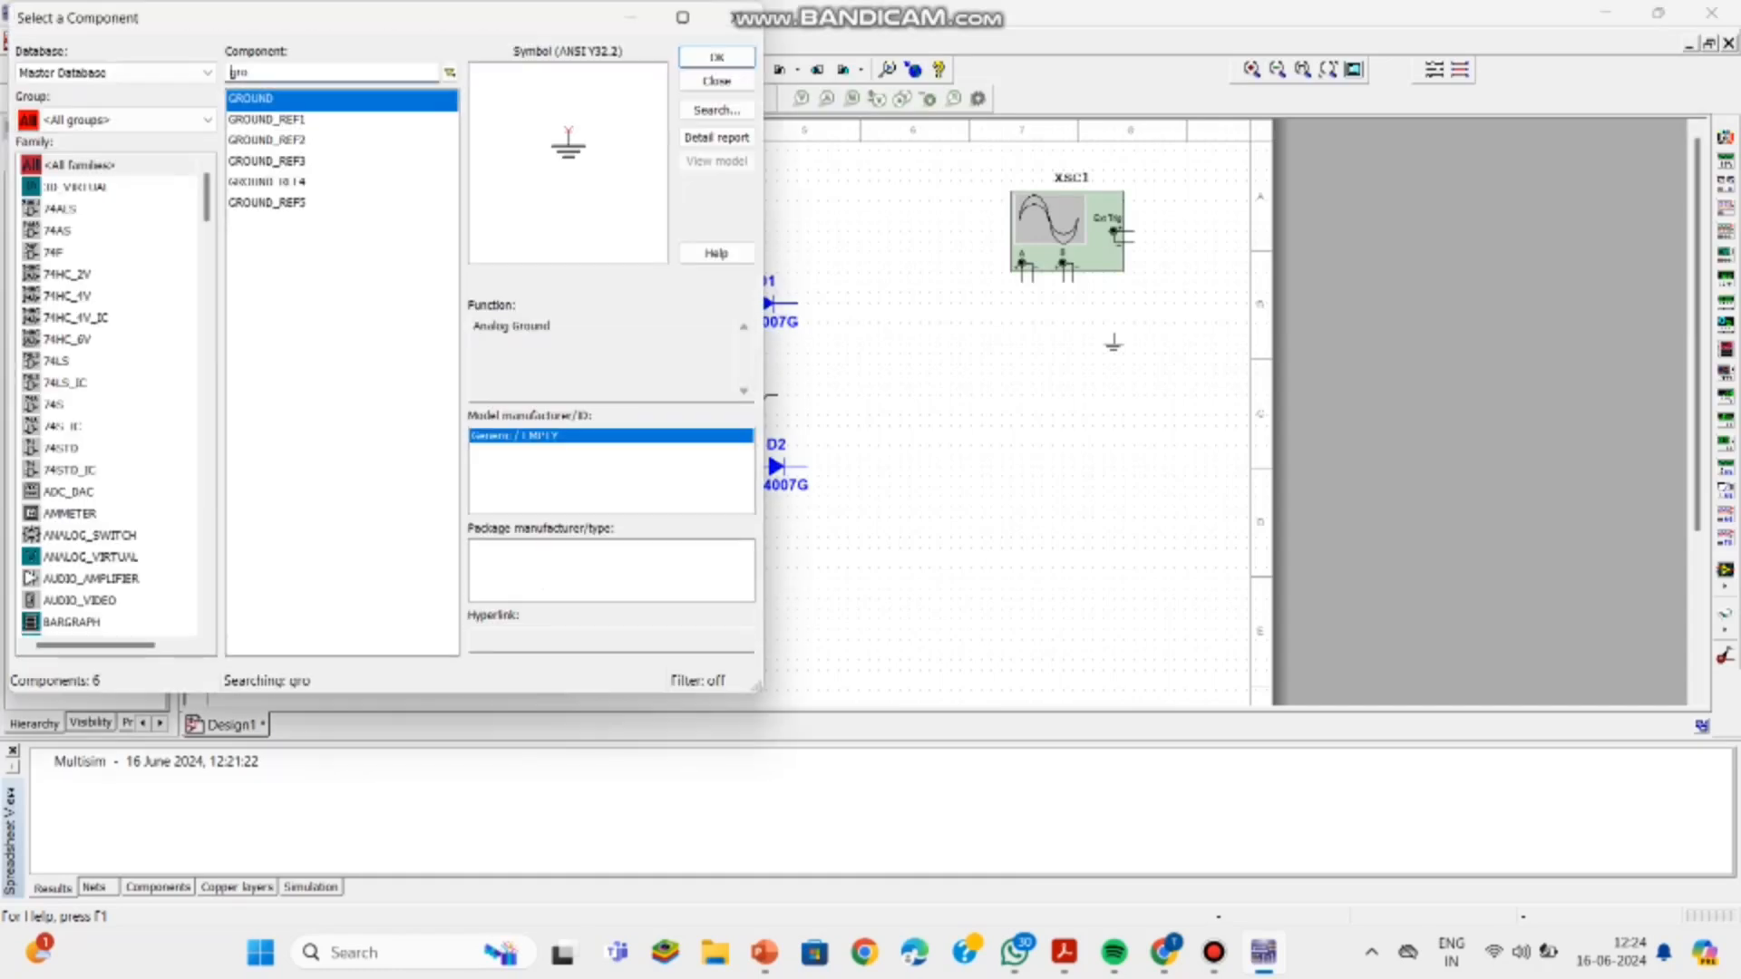
pyautogui.press('Escape')
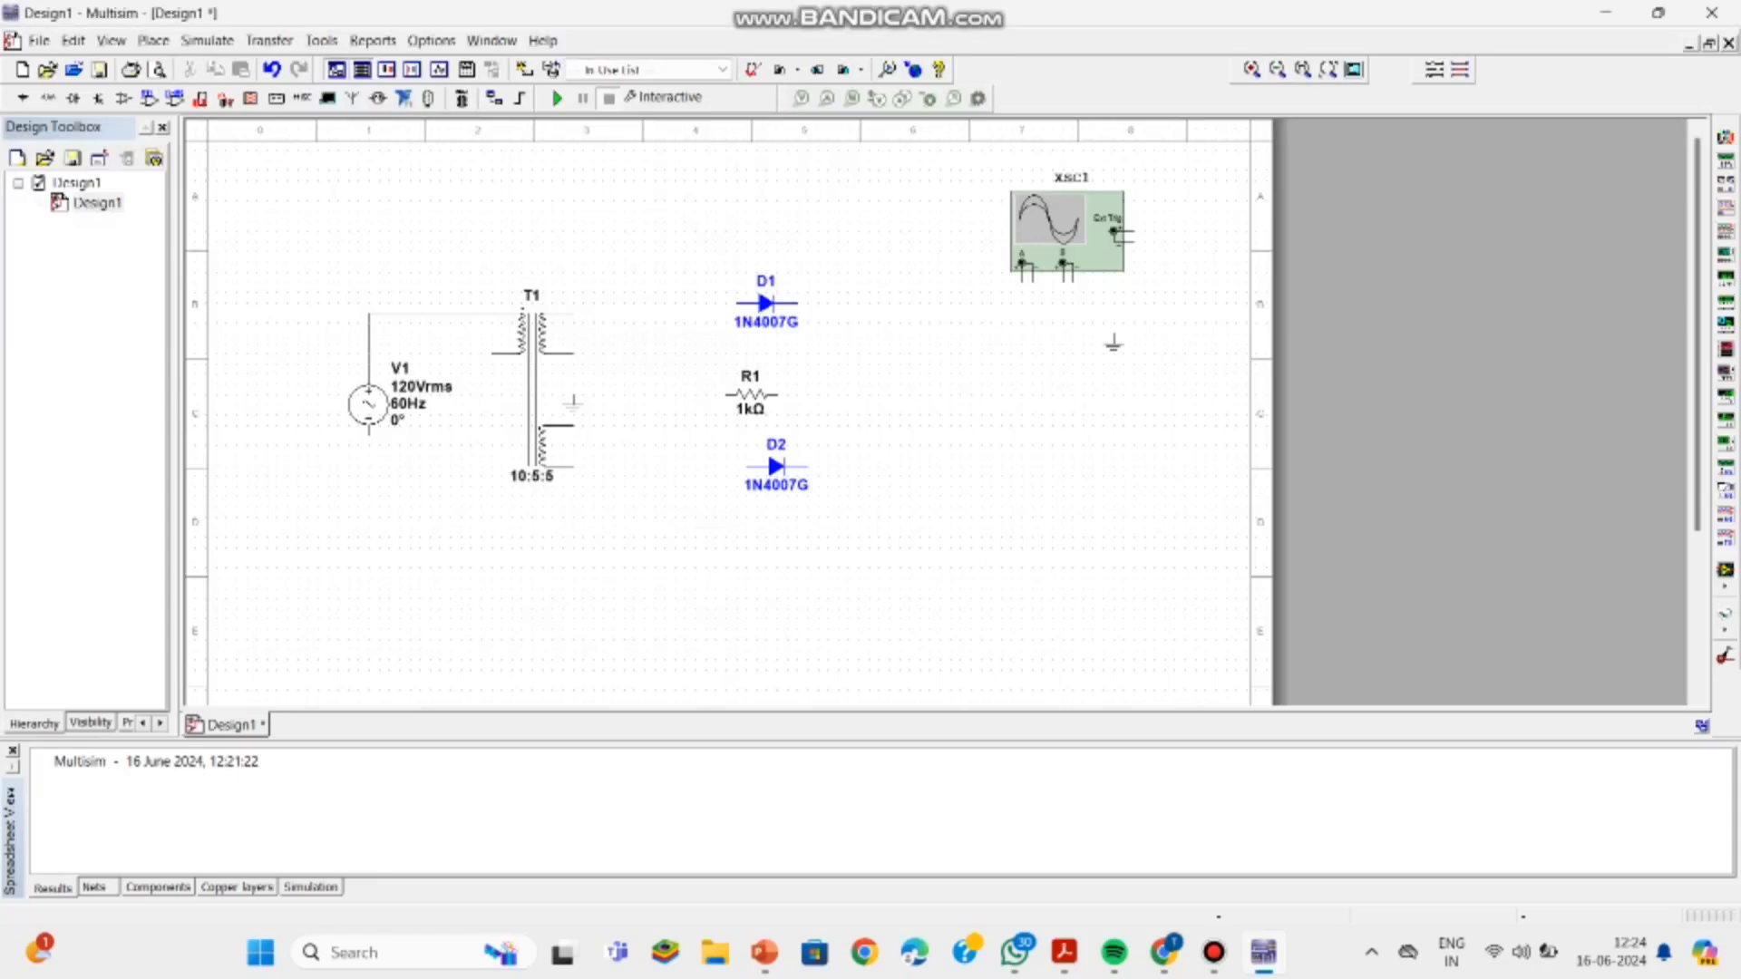
# Step: Wire the AC source's two terminals to the transformer's primary winding
pyautogui.click(368, 377)
pyautogui.click(494, 353)
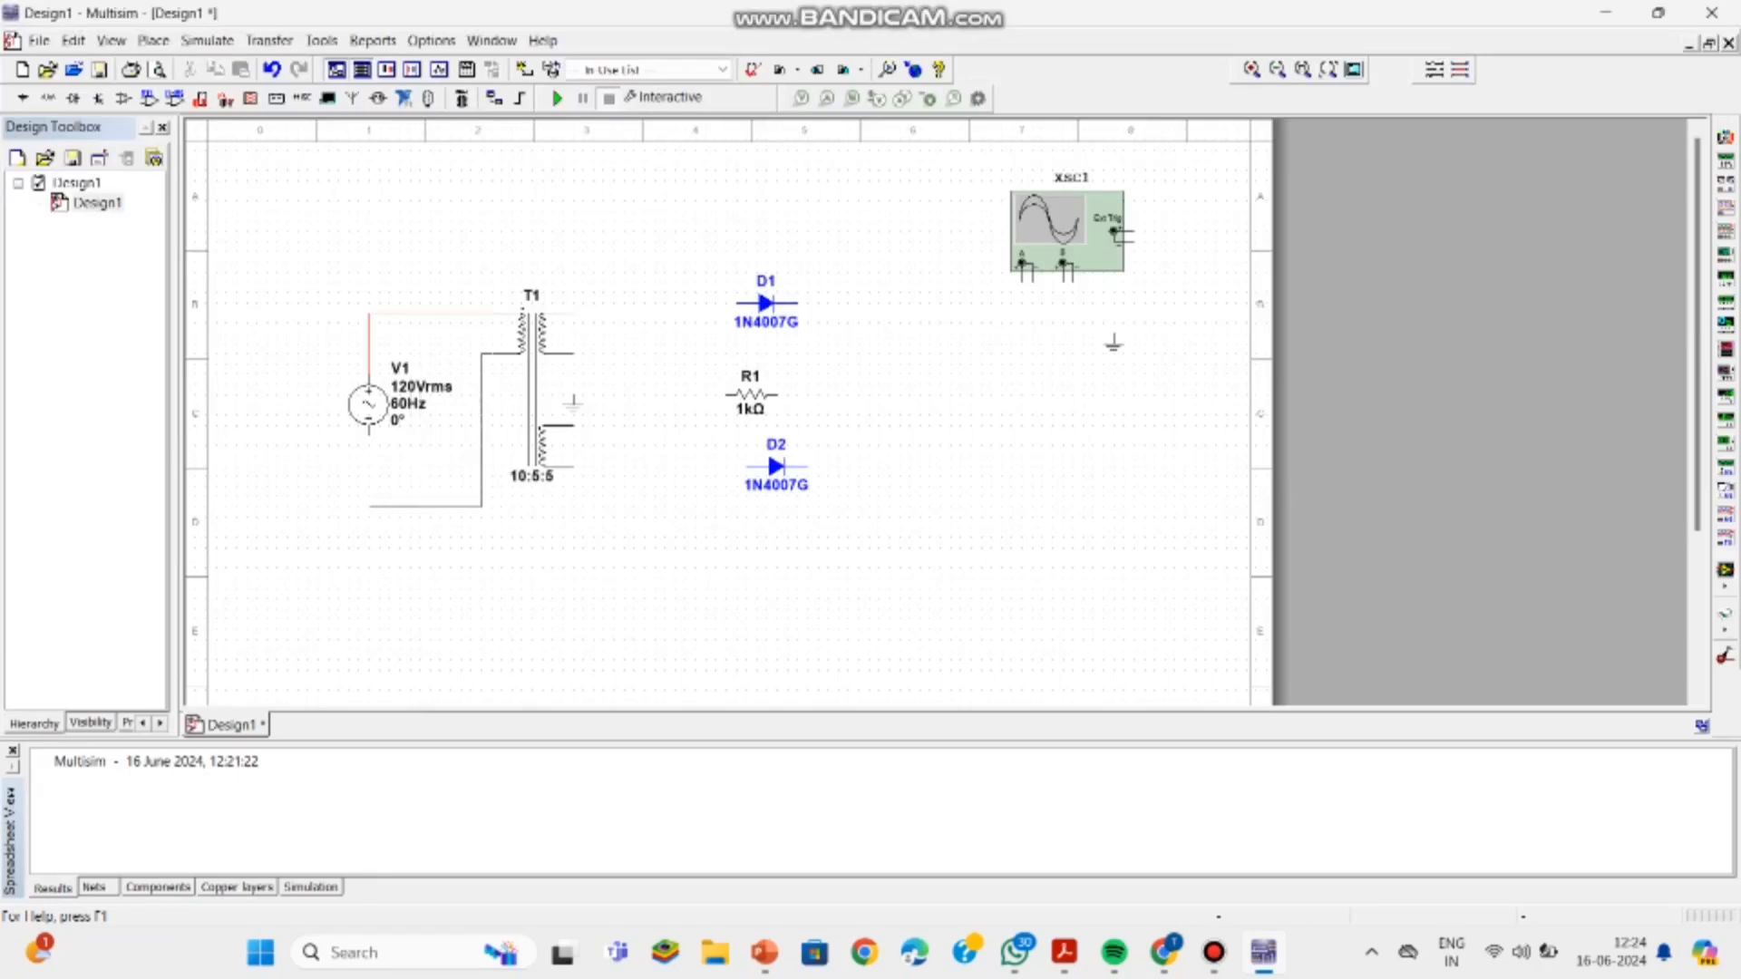
pyautogui.click(369, 428)
# Step: Wire the transformer's upper secondary terminal to D1's anode and shift D1 down until the wire runs straight
pyautogui.click(572, 312)
pyautogui.click(737, 296)
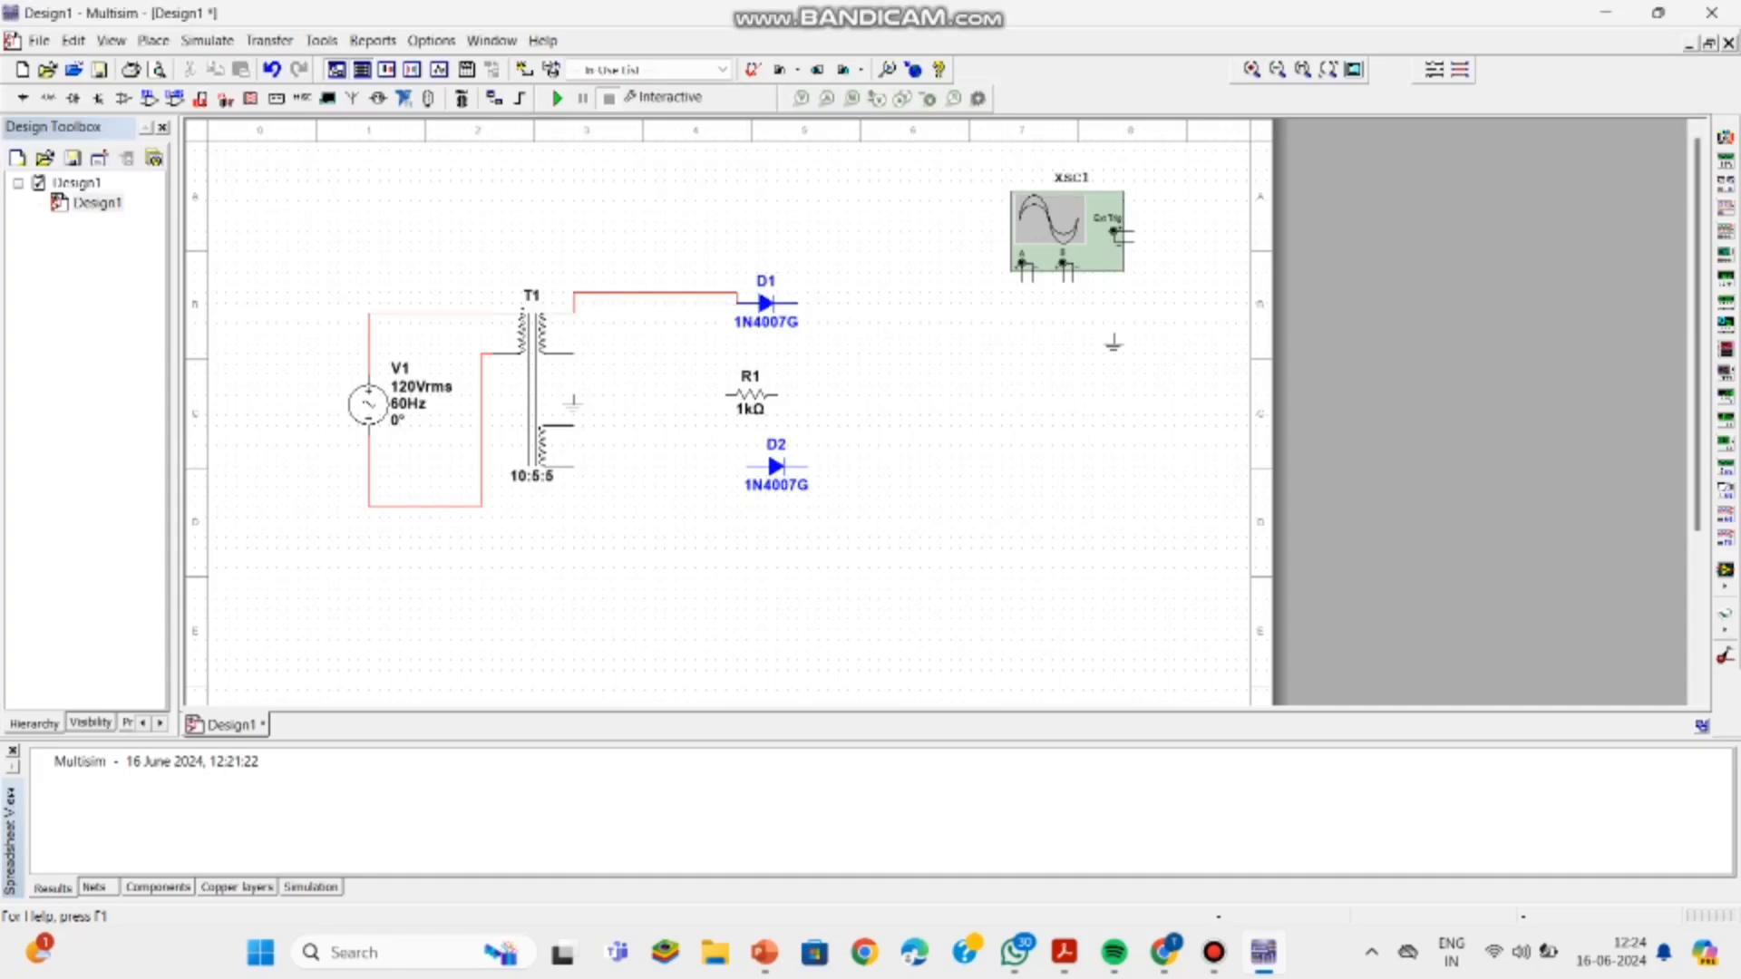
pyautogui.click(766, 283)
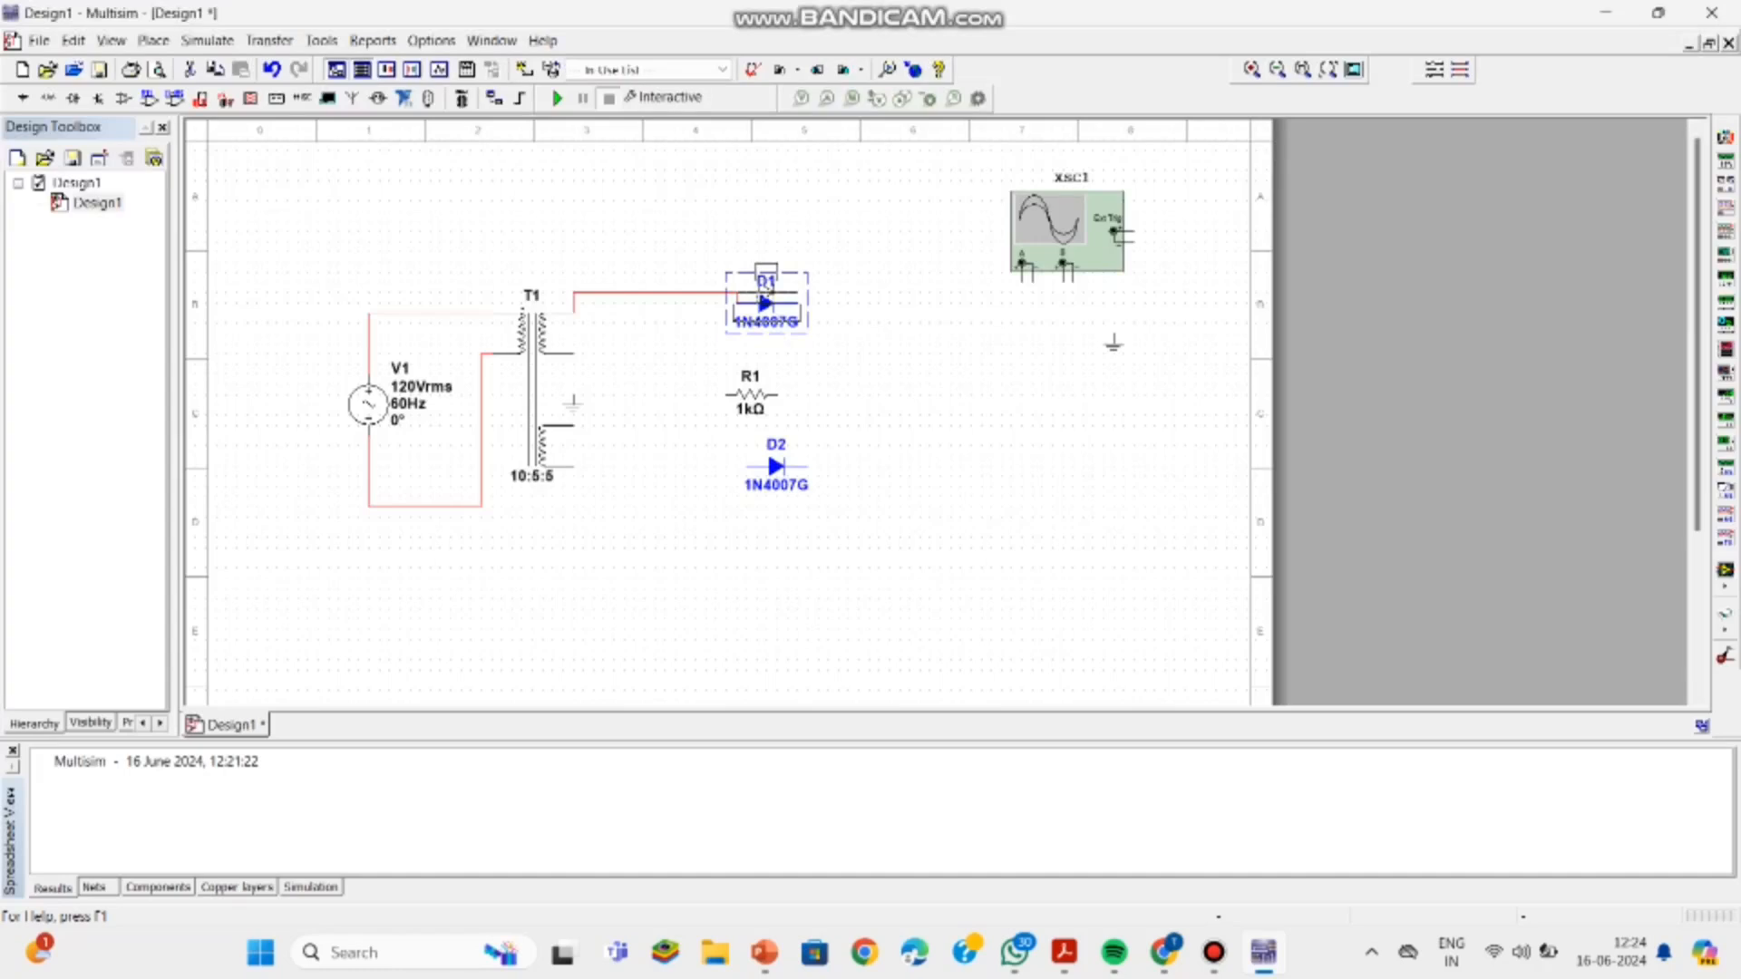
pyautogui.moveTo(766, 286)
pyautogui.mouseDown()
pyautogui.moveTo(766, 266)
pyautogui.moveTo(766, 303)
pyautogui.mouseUp()
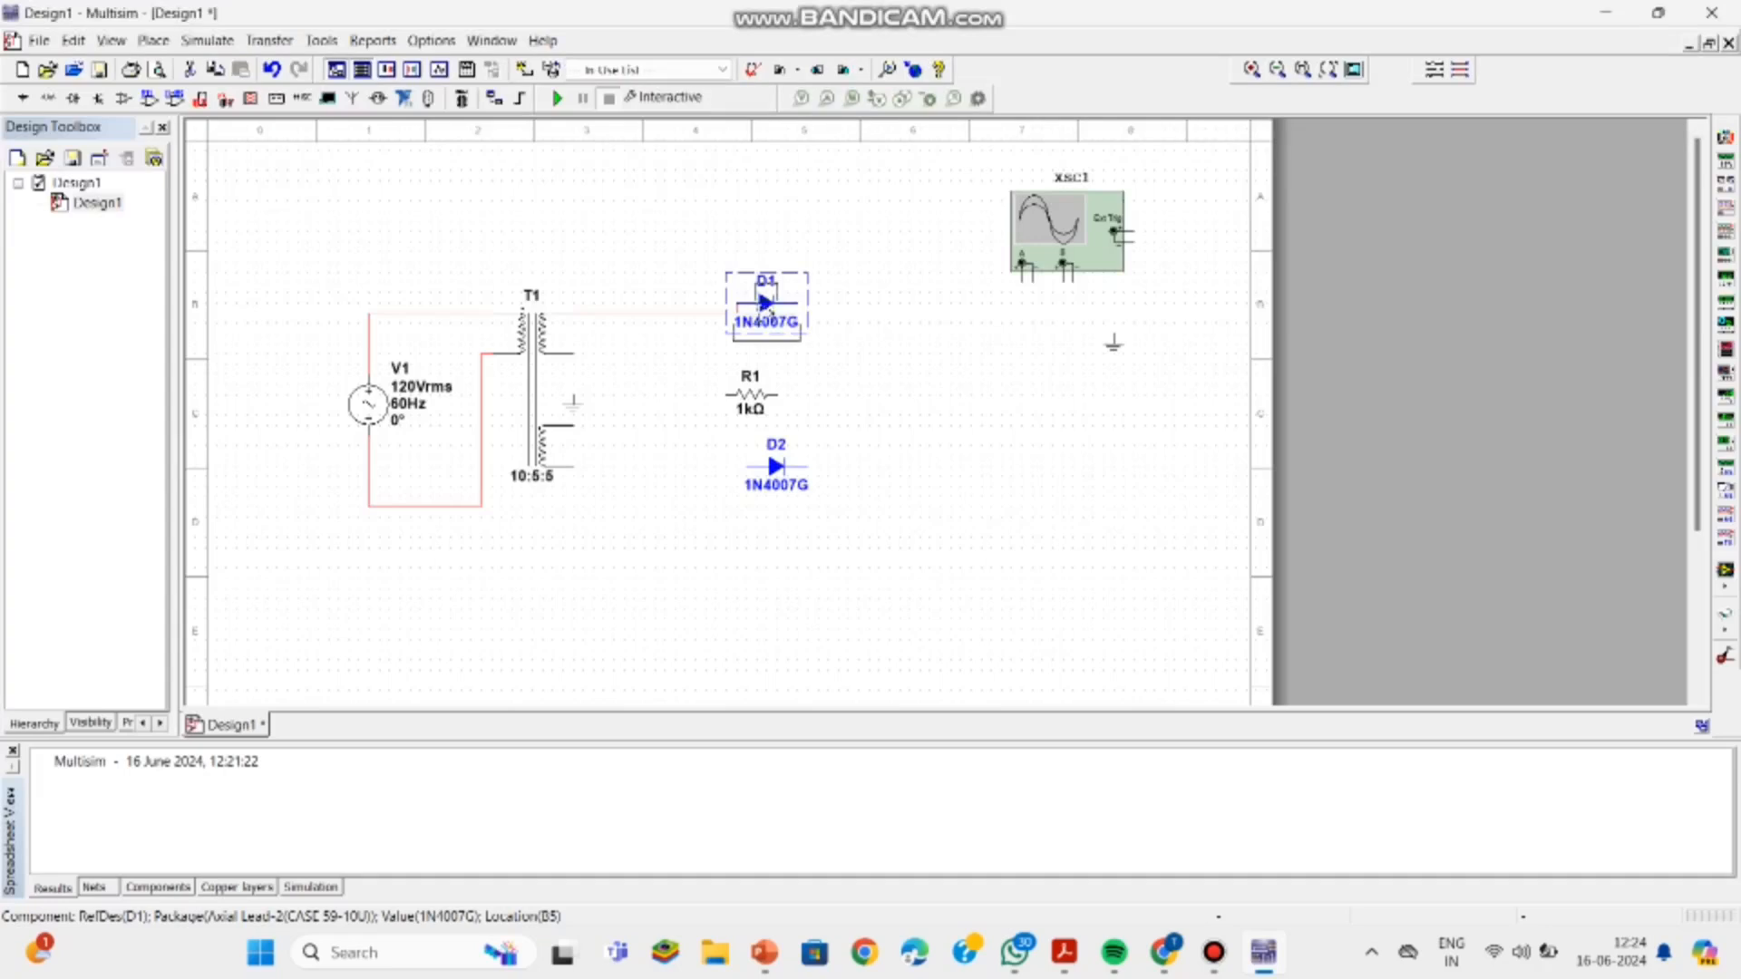
pyautogui.moveTo(764, 301); pyautogui.dragTo(765, 311)
pyautogui.click(845, 361)
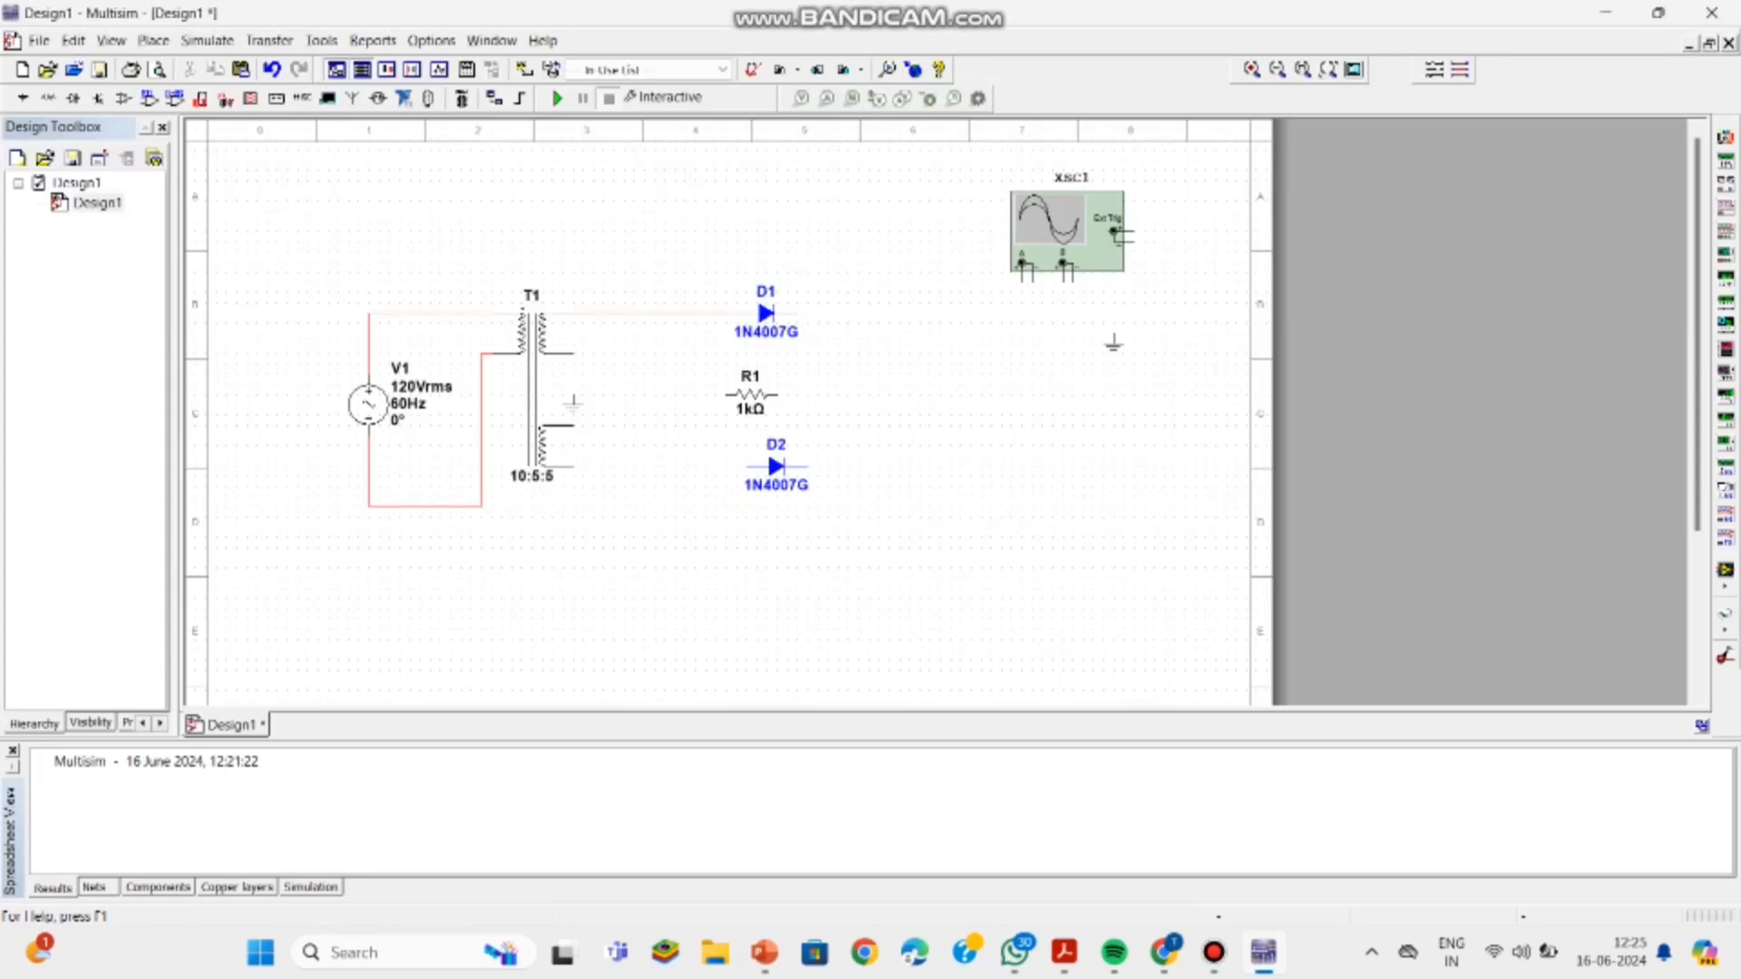
# Step: Wire the transformer's lowest secondary terminal to D2's anode and join the cathodes of D1 and D2
pyautogui.click(574, 467)
pyautogui.click(762, 467)
pyautogui.click(807, 314)
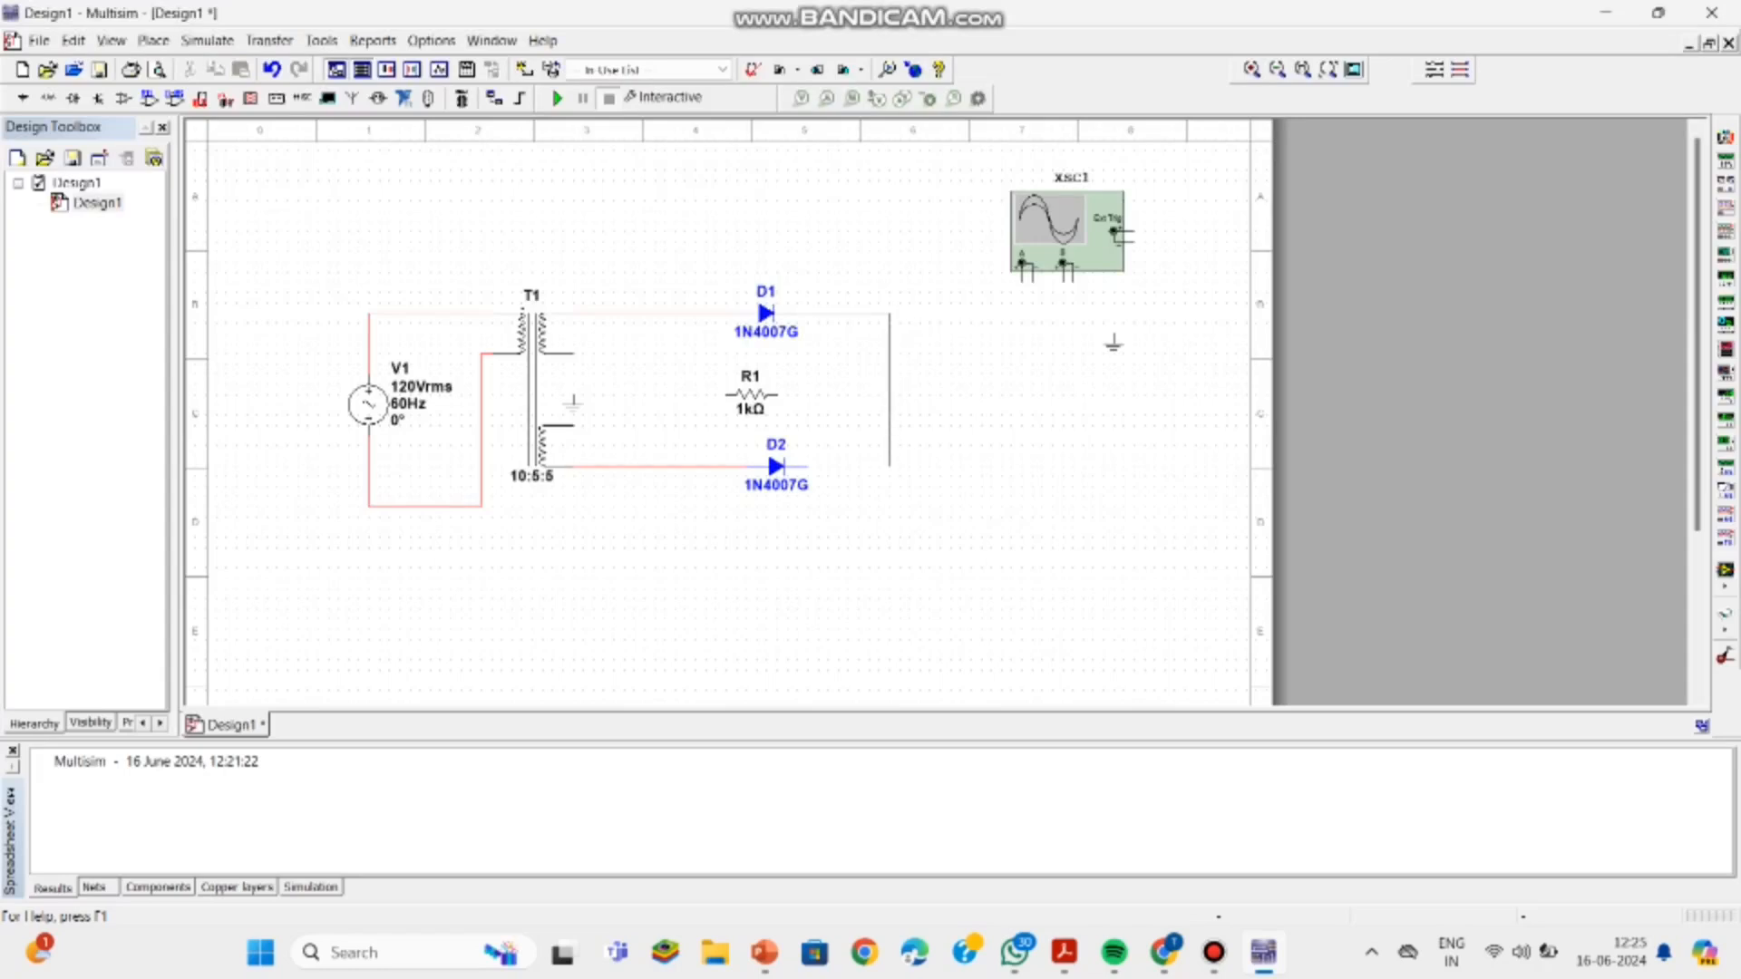
pyautogui.click(807, 467)
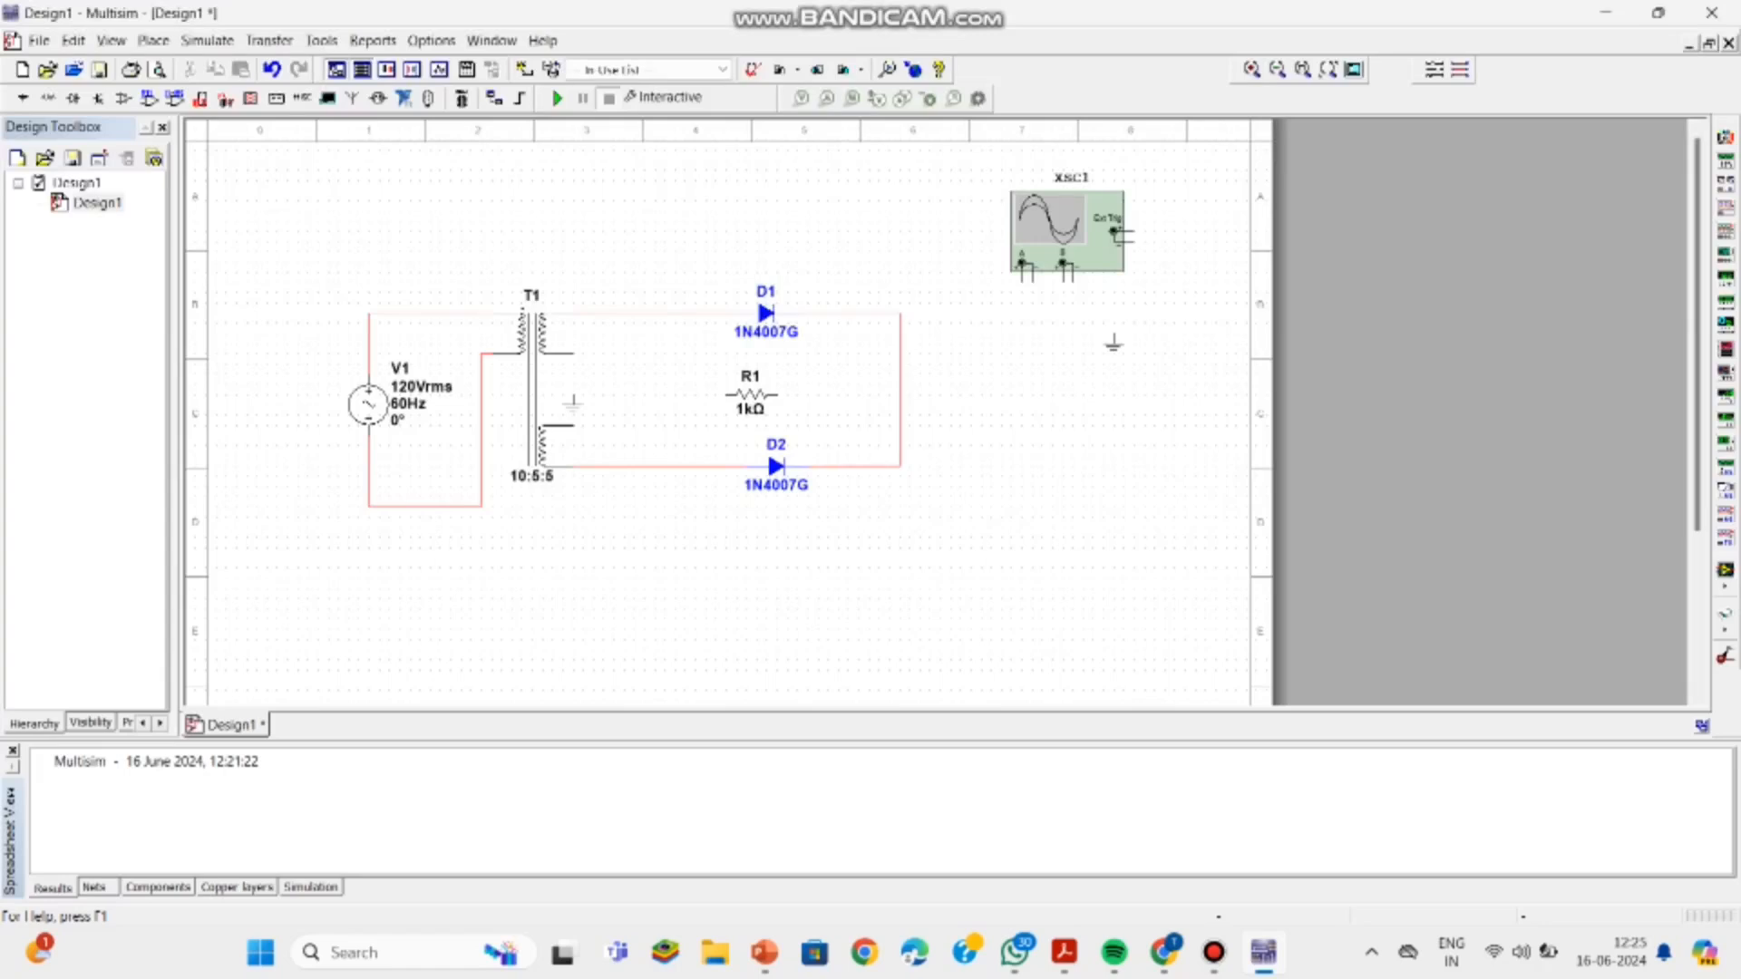
# Step: Join the transformer's two inner secondary terminals as a centre tap and wire the adjacent ground to R1
pyautogui.click(573, 352)
pyautogui.click(573, 425)
pyautogui.click(574, 395)
pyautogui.click(727, 396)
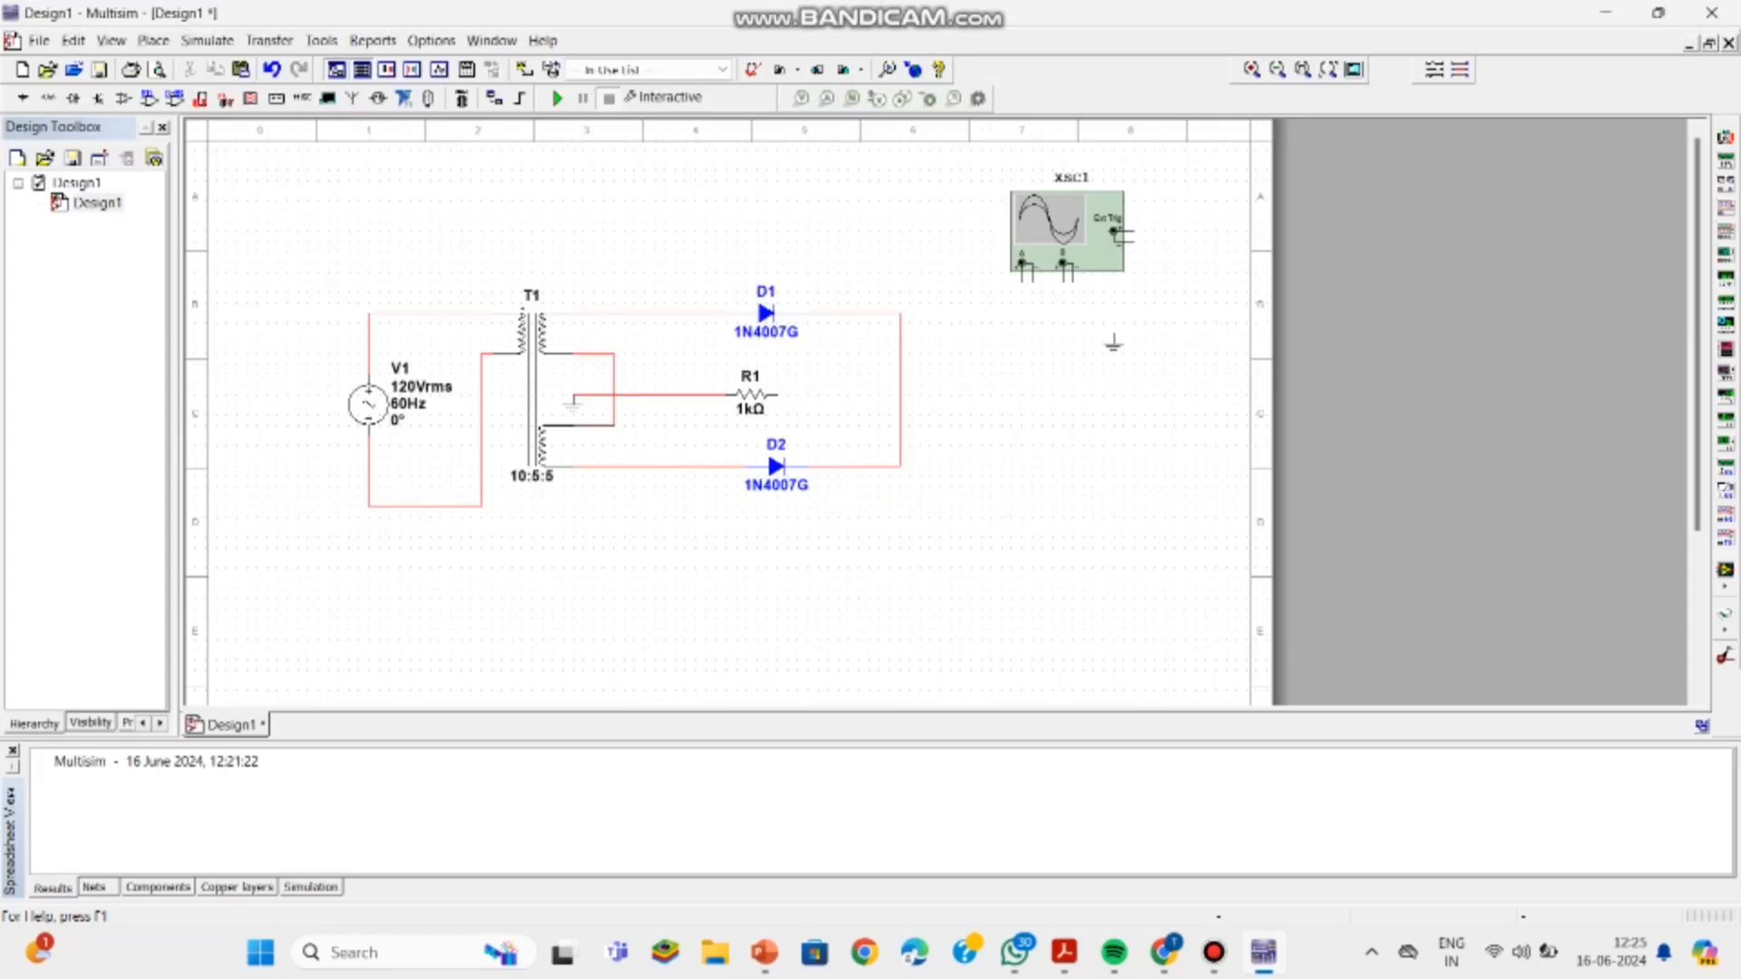
# Step: Connect the oscilloscope's channel B positive terminal and R1's free end to the wire joining the diode cathodes
pyautogui.click(1064, 266)
pyautogui.click(899, 395)
pyautogui.click(779, 395)
pyautogui.click(898, 395)
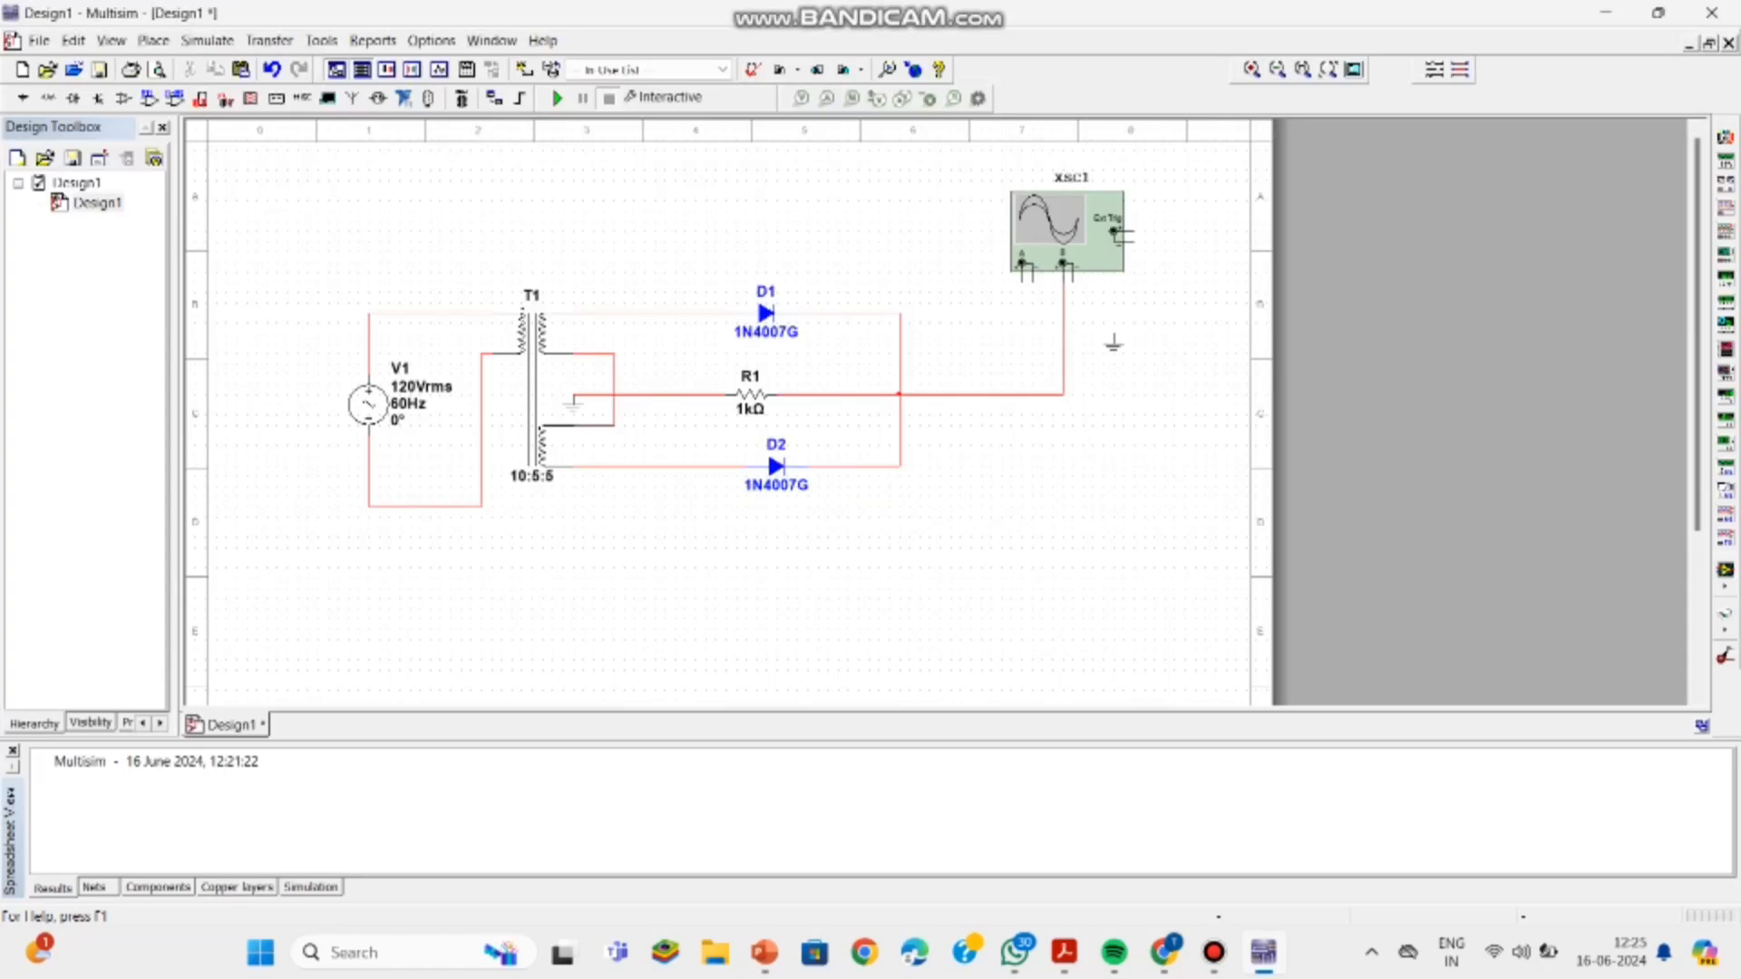
# Step: Wire channel B's negative terminal to the ground below the oscilloscope and connect channel A across the AC source
pyautogui.click(1073, 280)
pyautogui.click(1114, 334)
pyautogui.click(1023, 264)
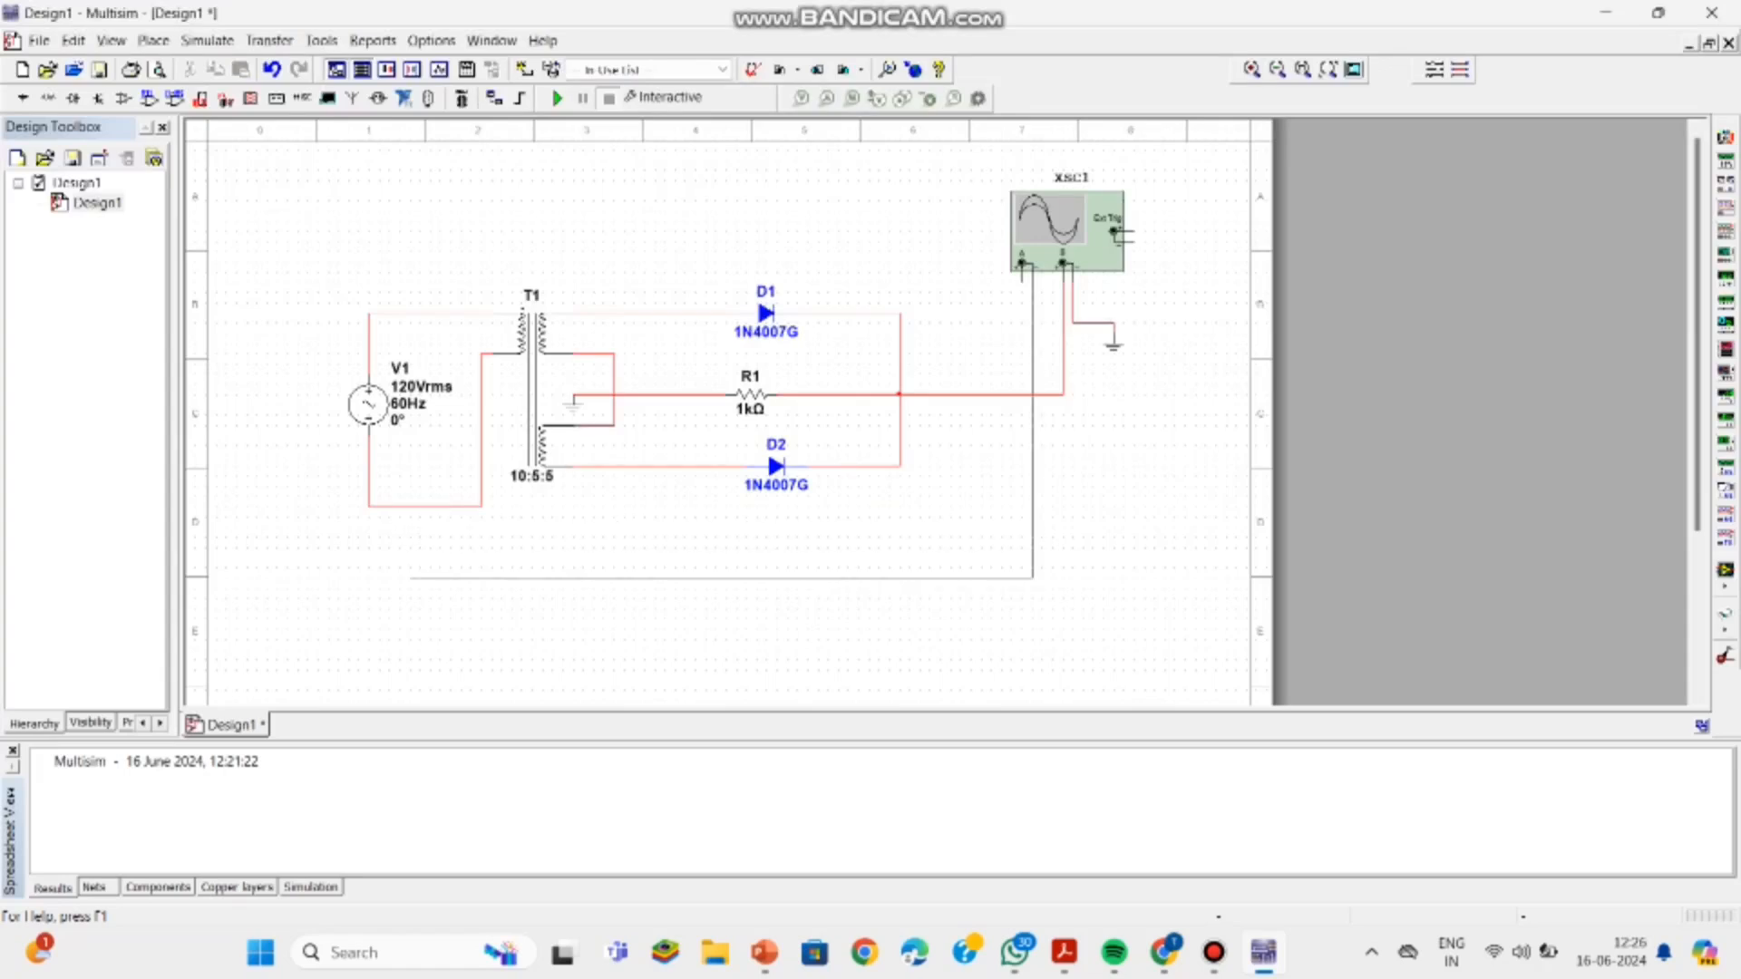
pyautogui.click(408, 506)
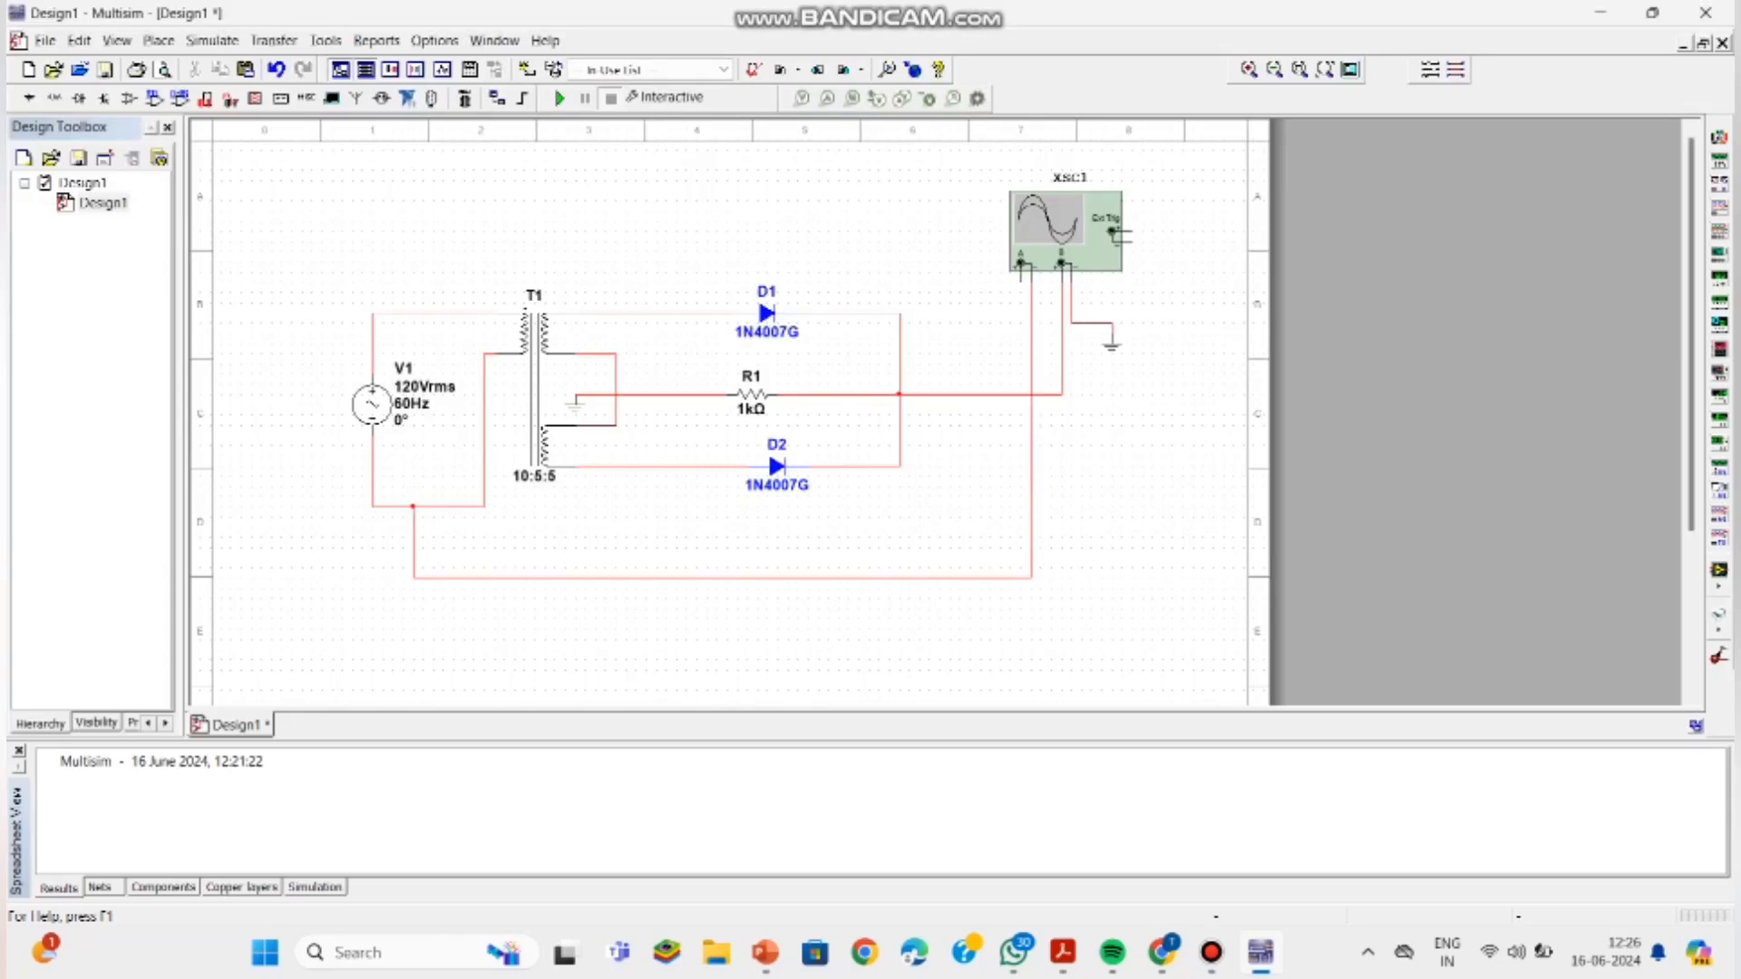
pyautogui.click(1021, 281)
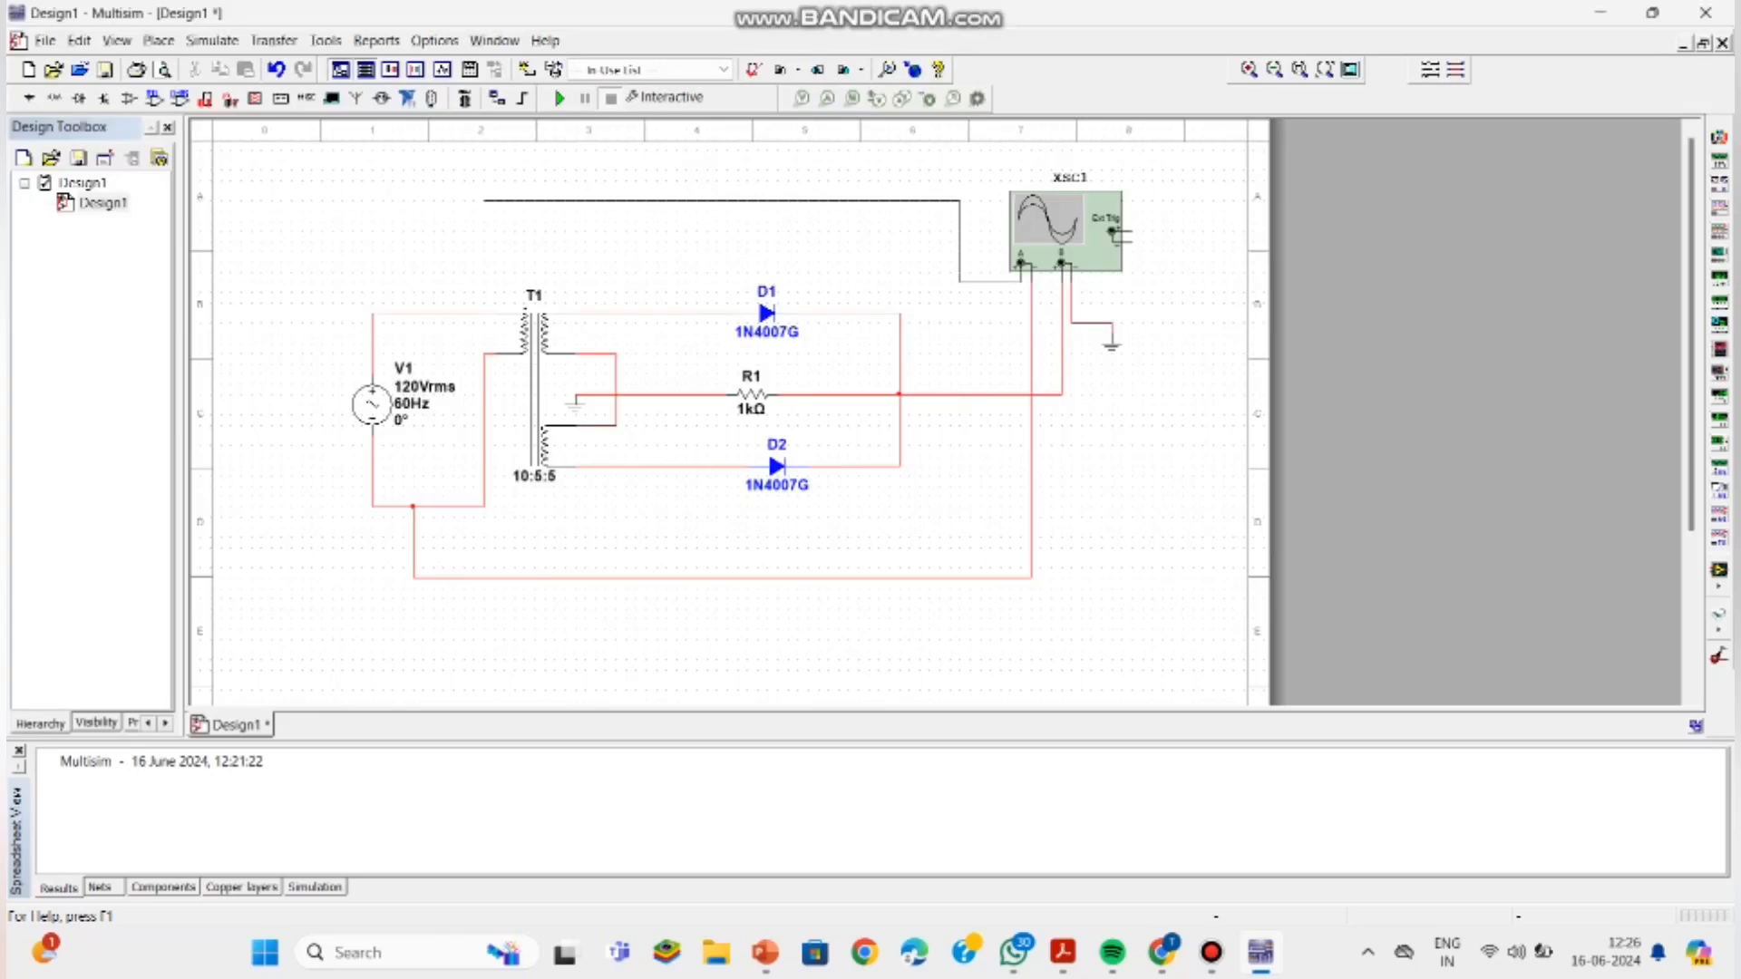
pyautogui.click(421, 313)
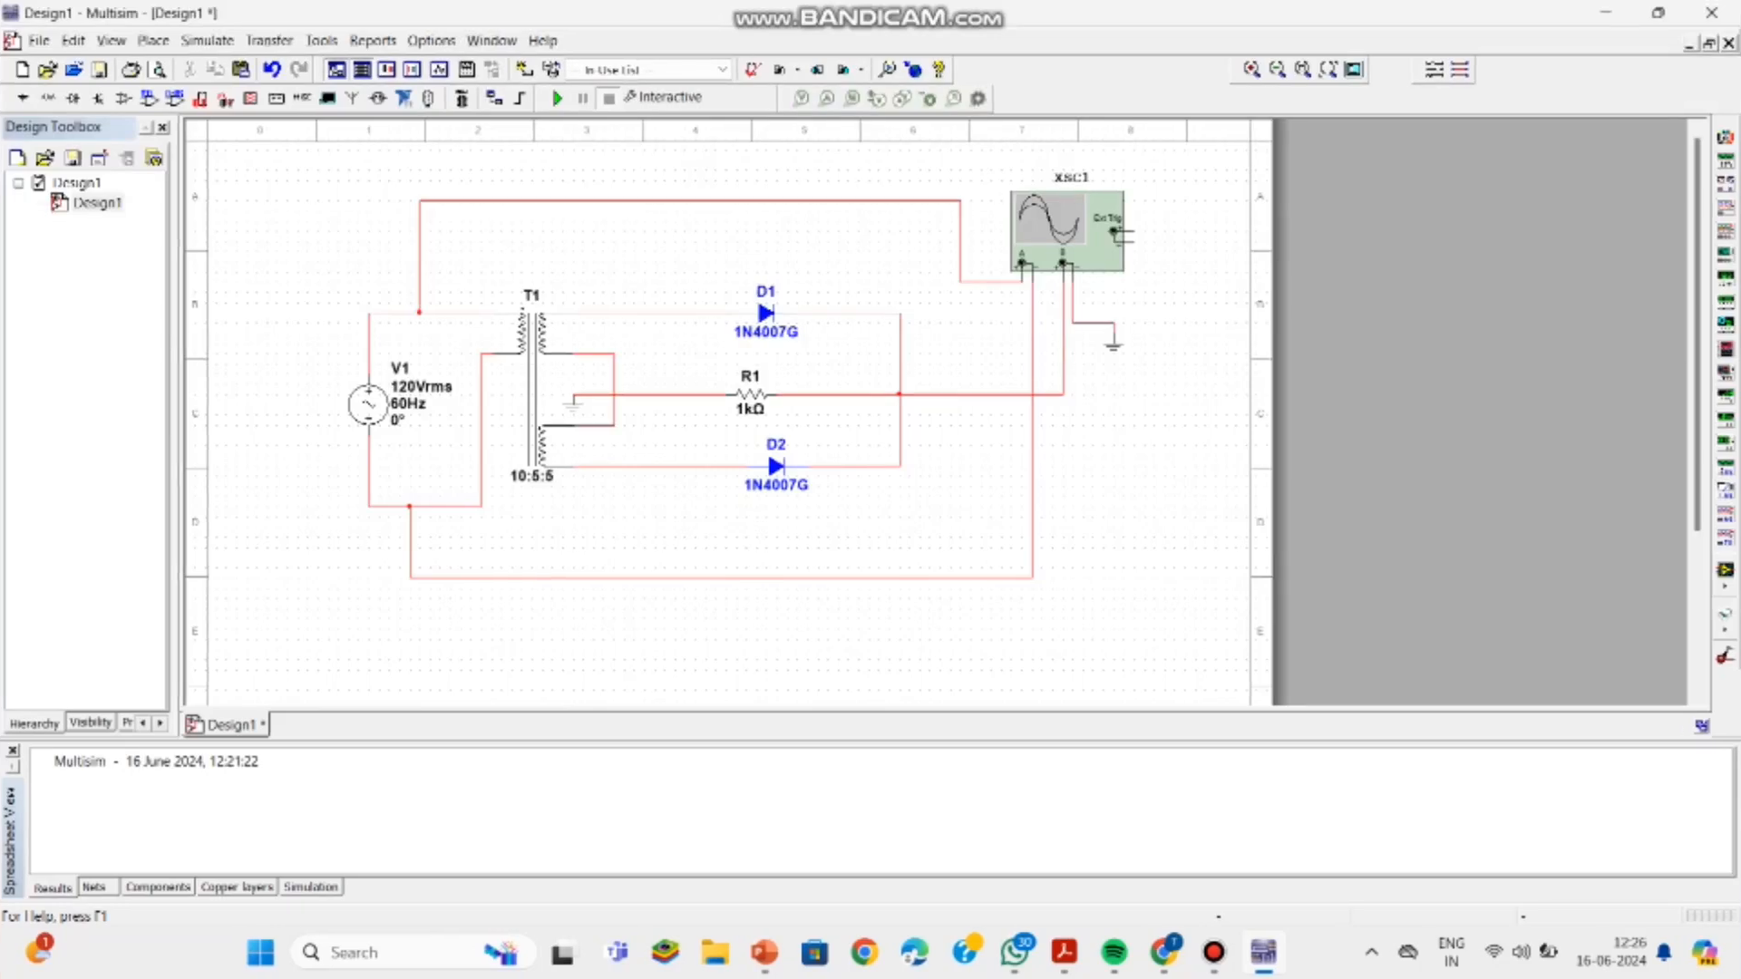
# Step: Change the net color of the channel A positive wire to blue
pyautogui.doubleClick(689, 201)
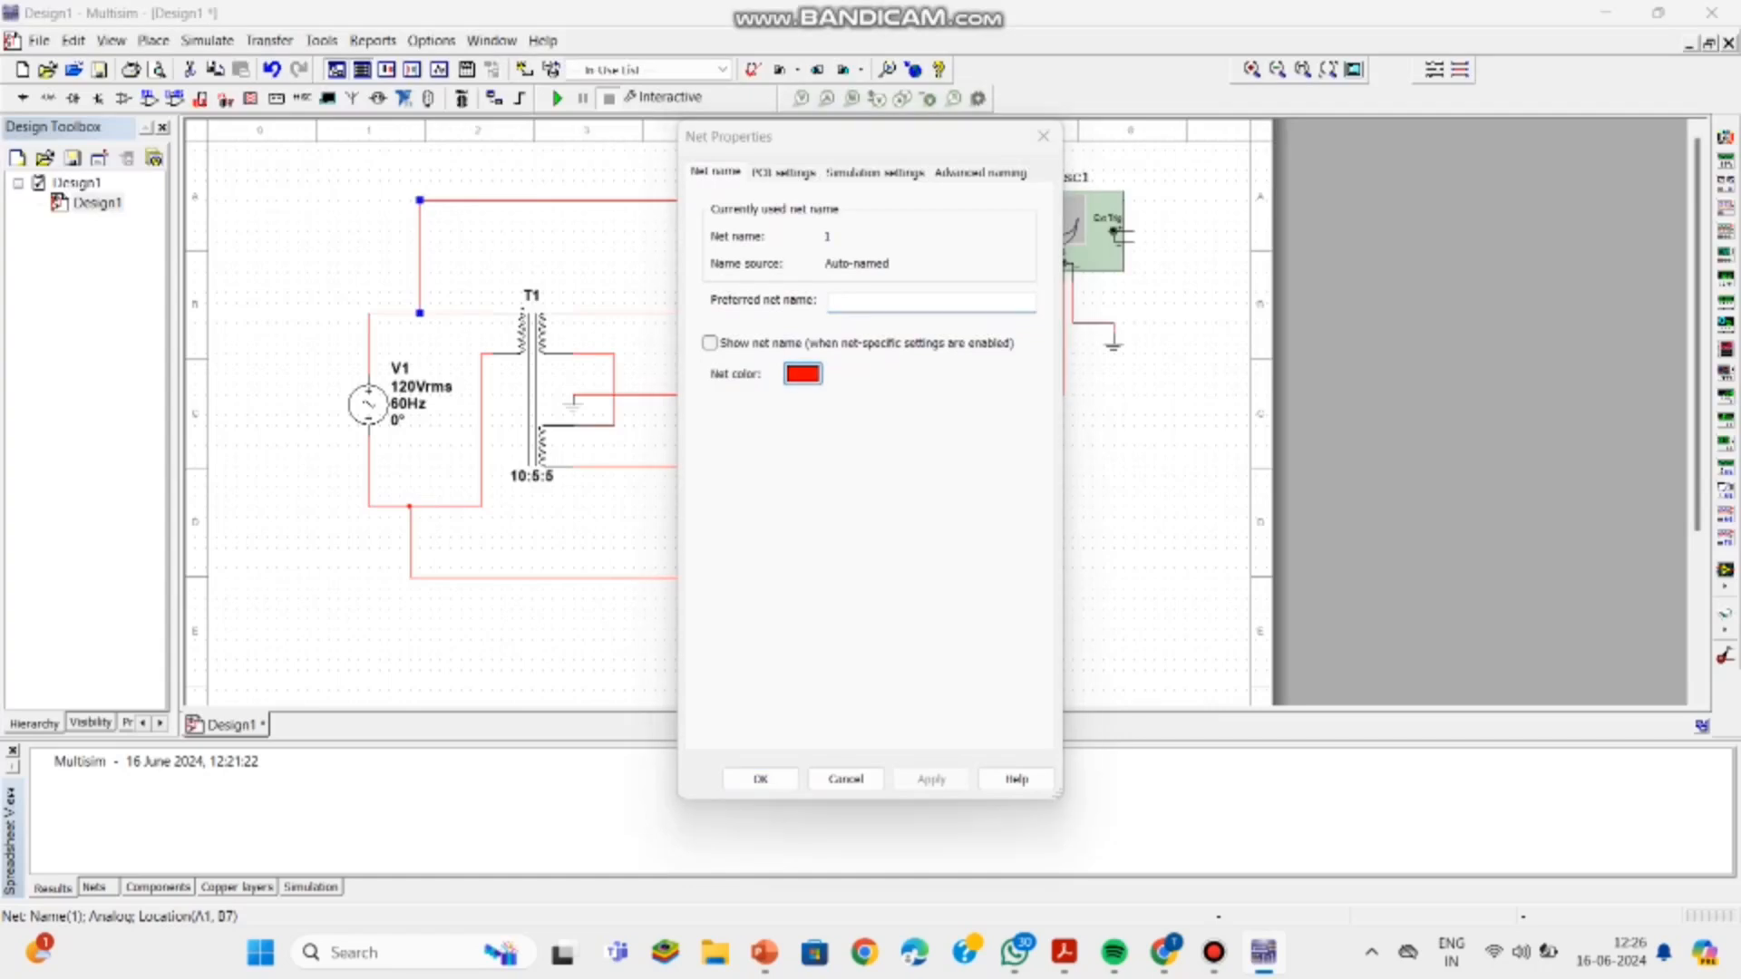
pyautogui.click(802, 374)
pyautogui.click(781, 410)
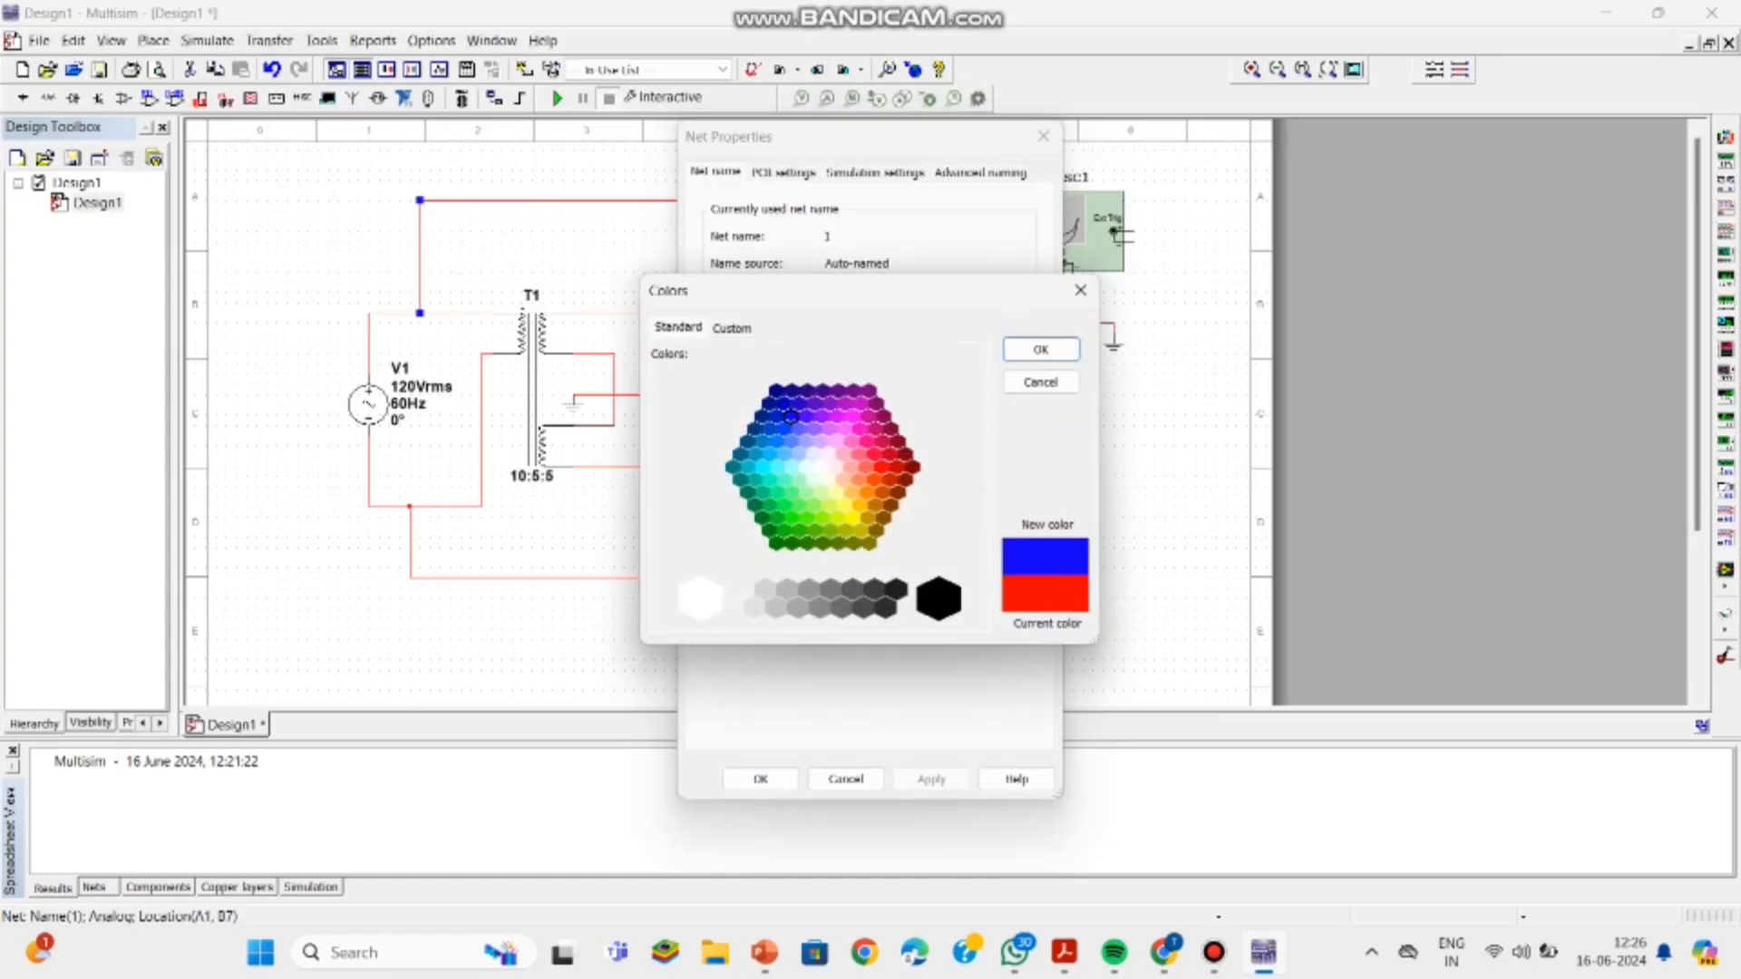
pyautogui.click(1041, 349)
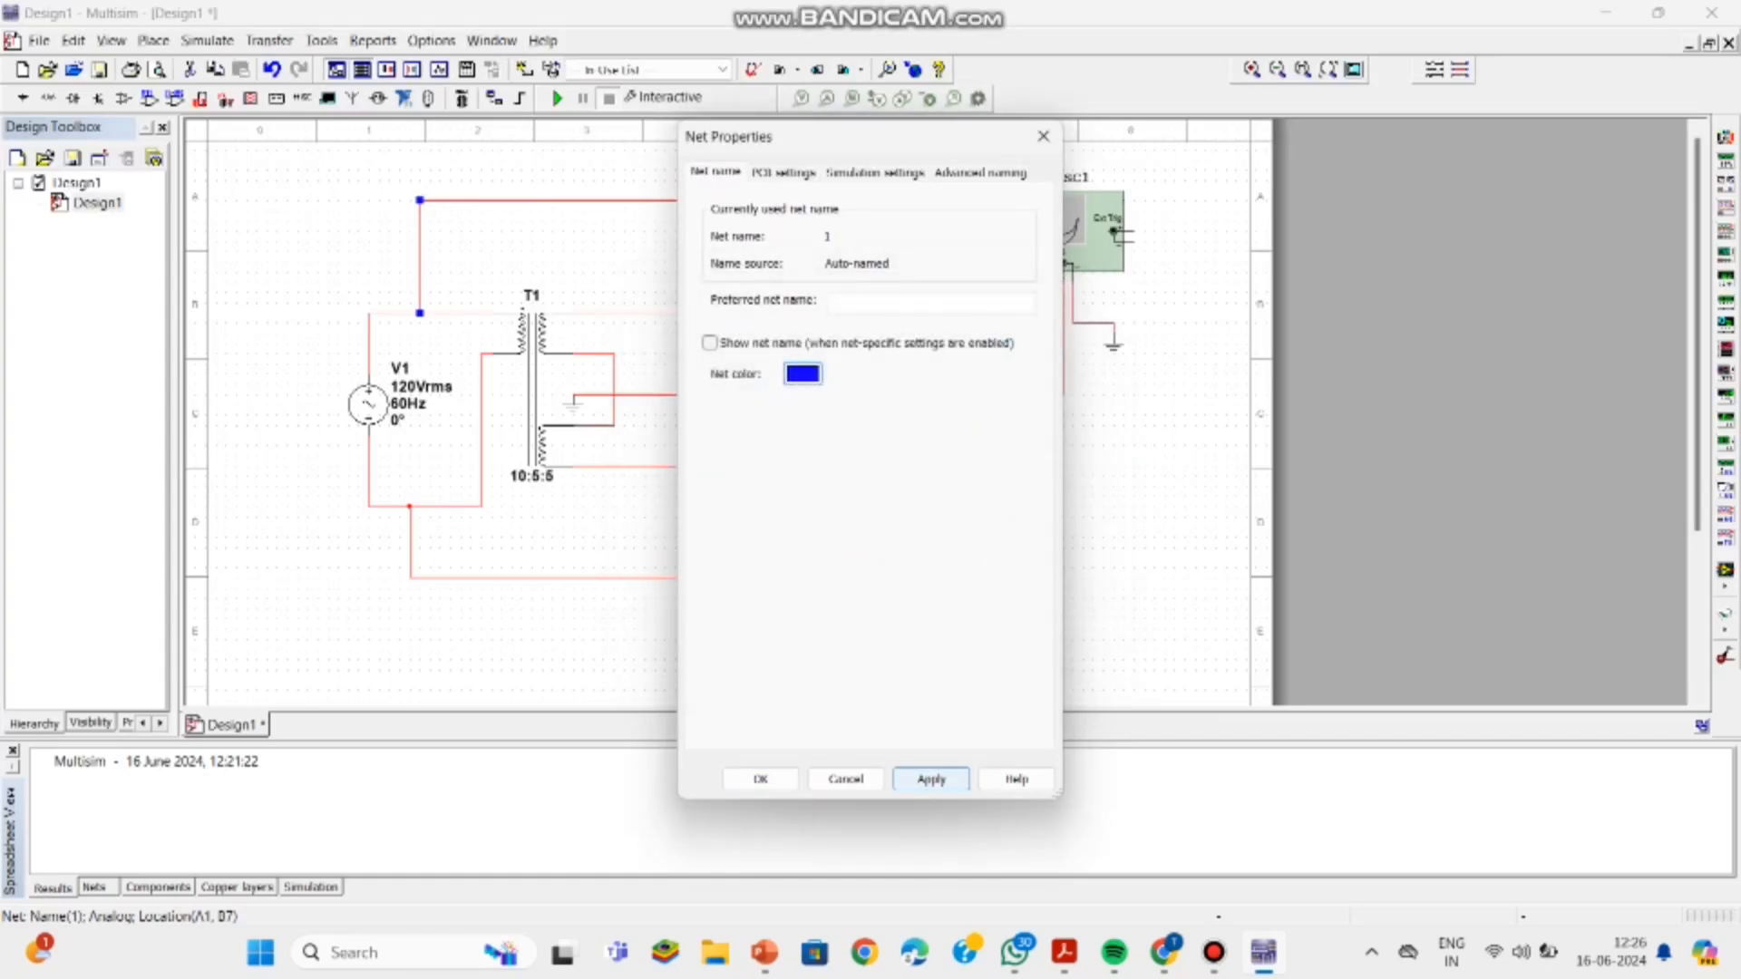
pyautogui.click(760, 779)
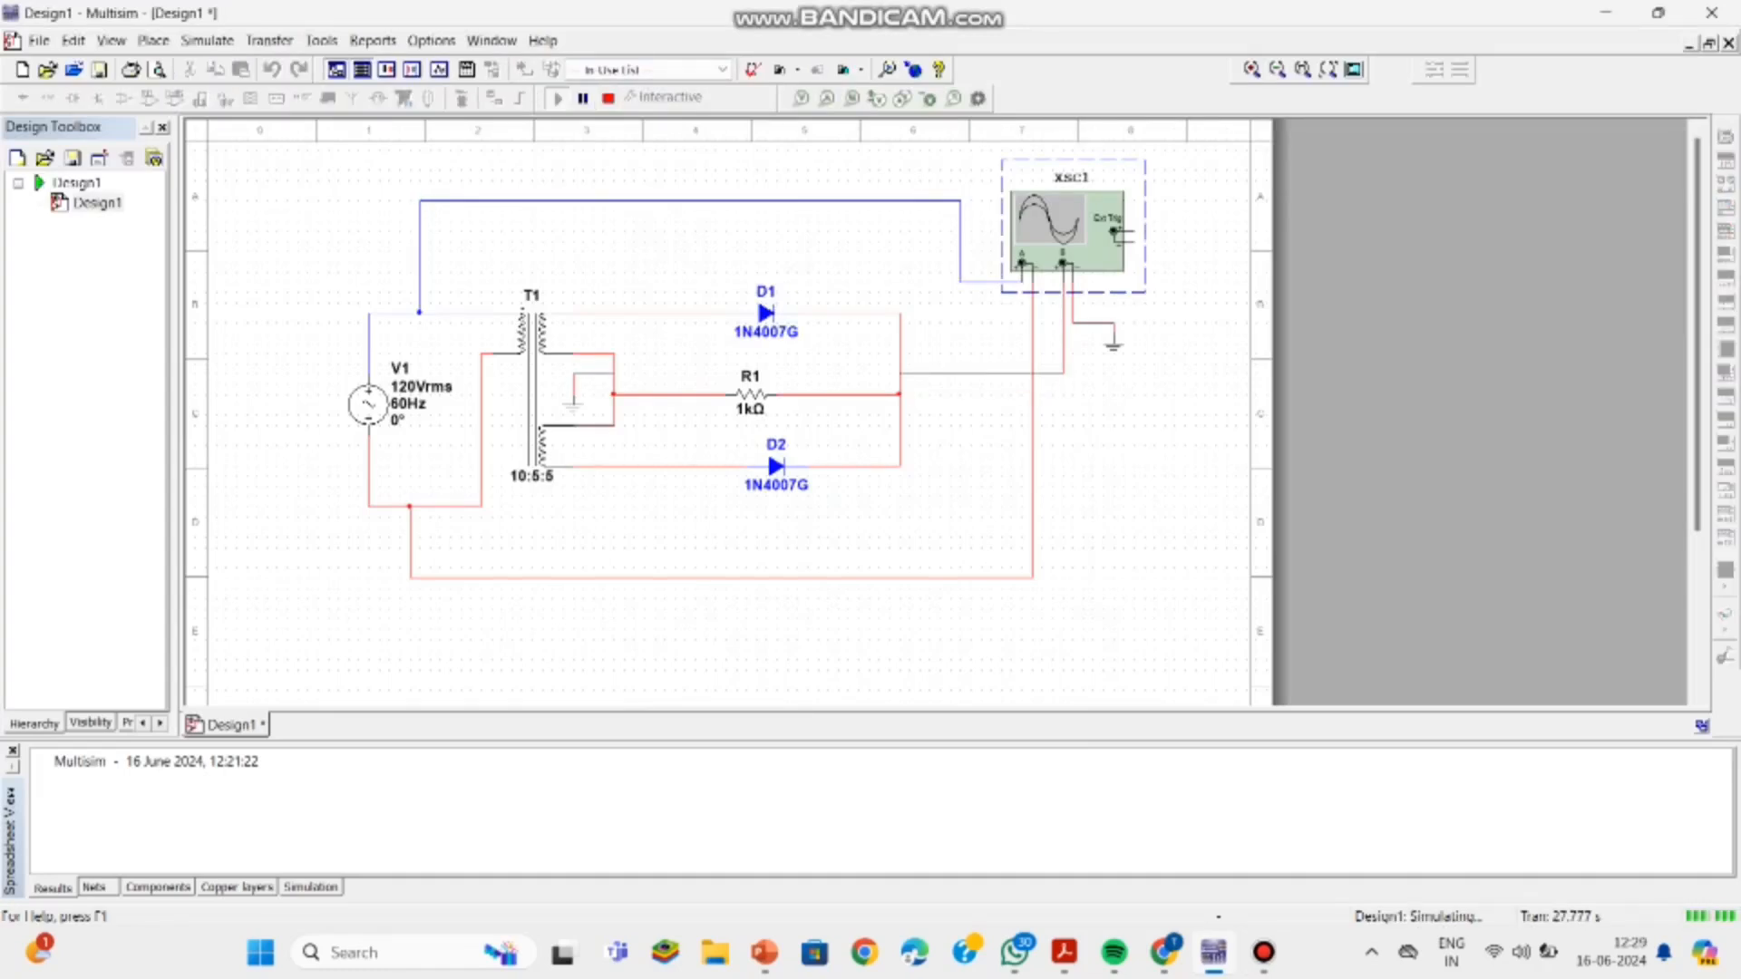
pyautogui.press('XF86MonBrightnessUp')
pyautogui.press('XF86MonBrightnessUp')
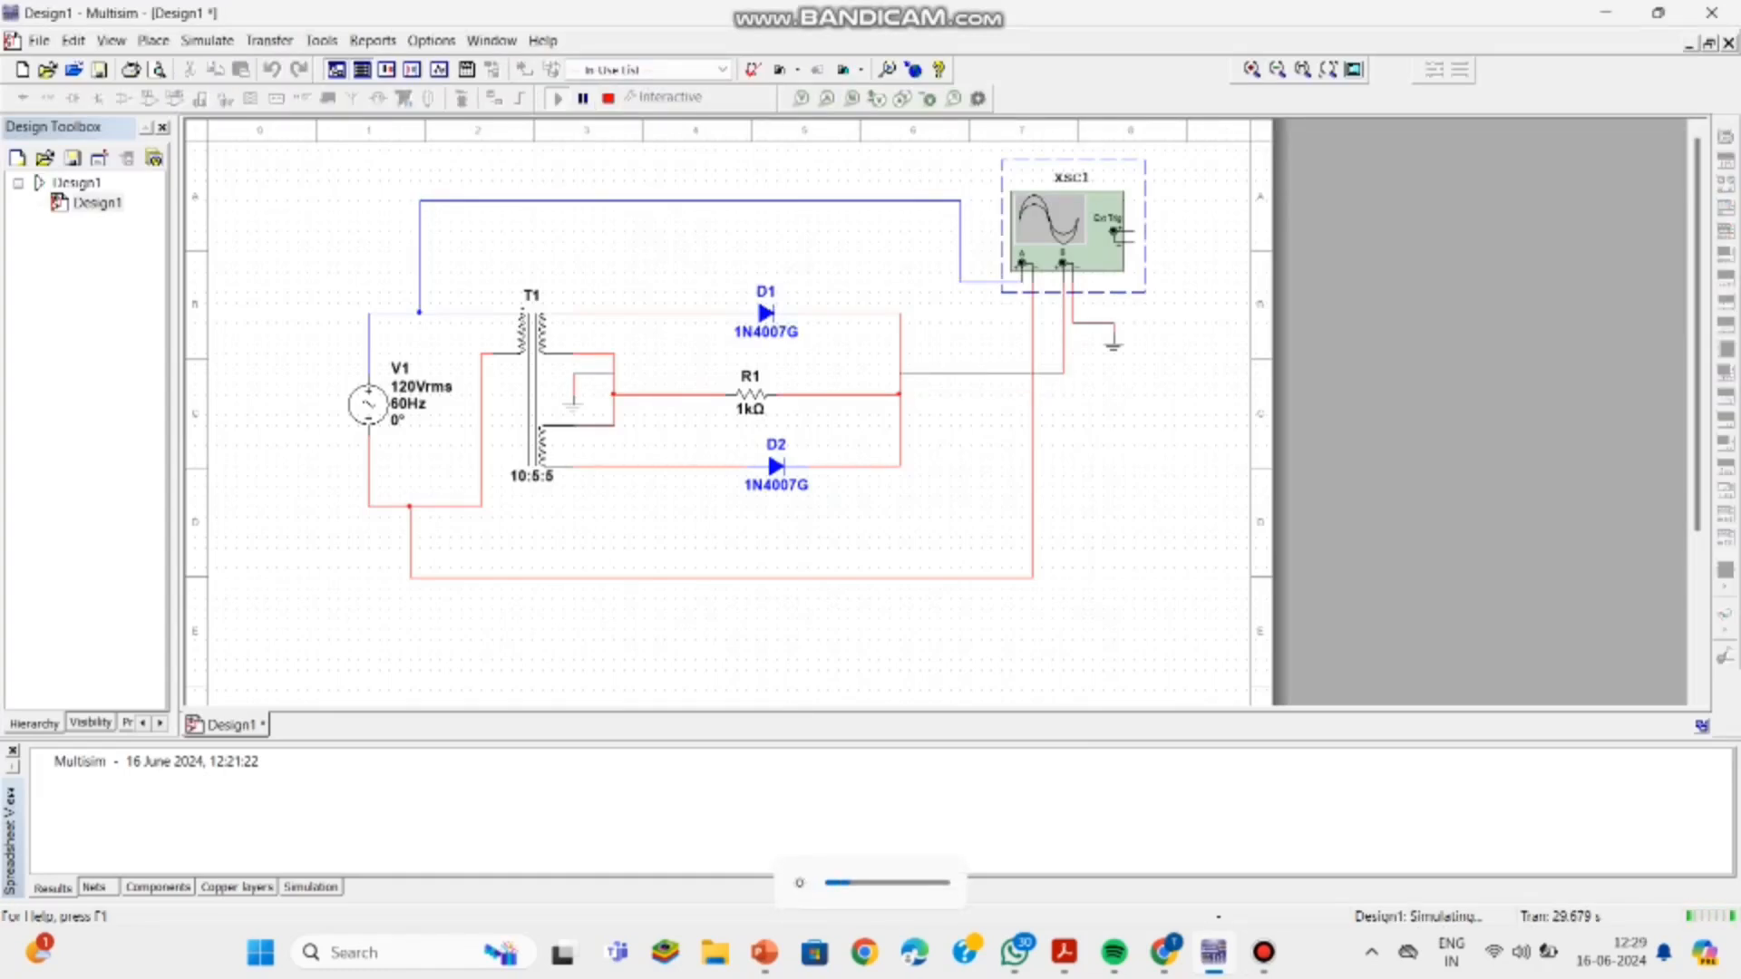
pyautogui.click(594, 373)
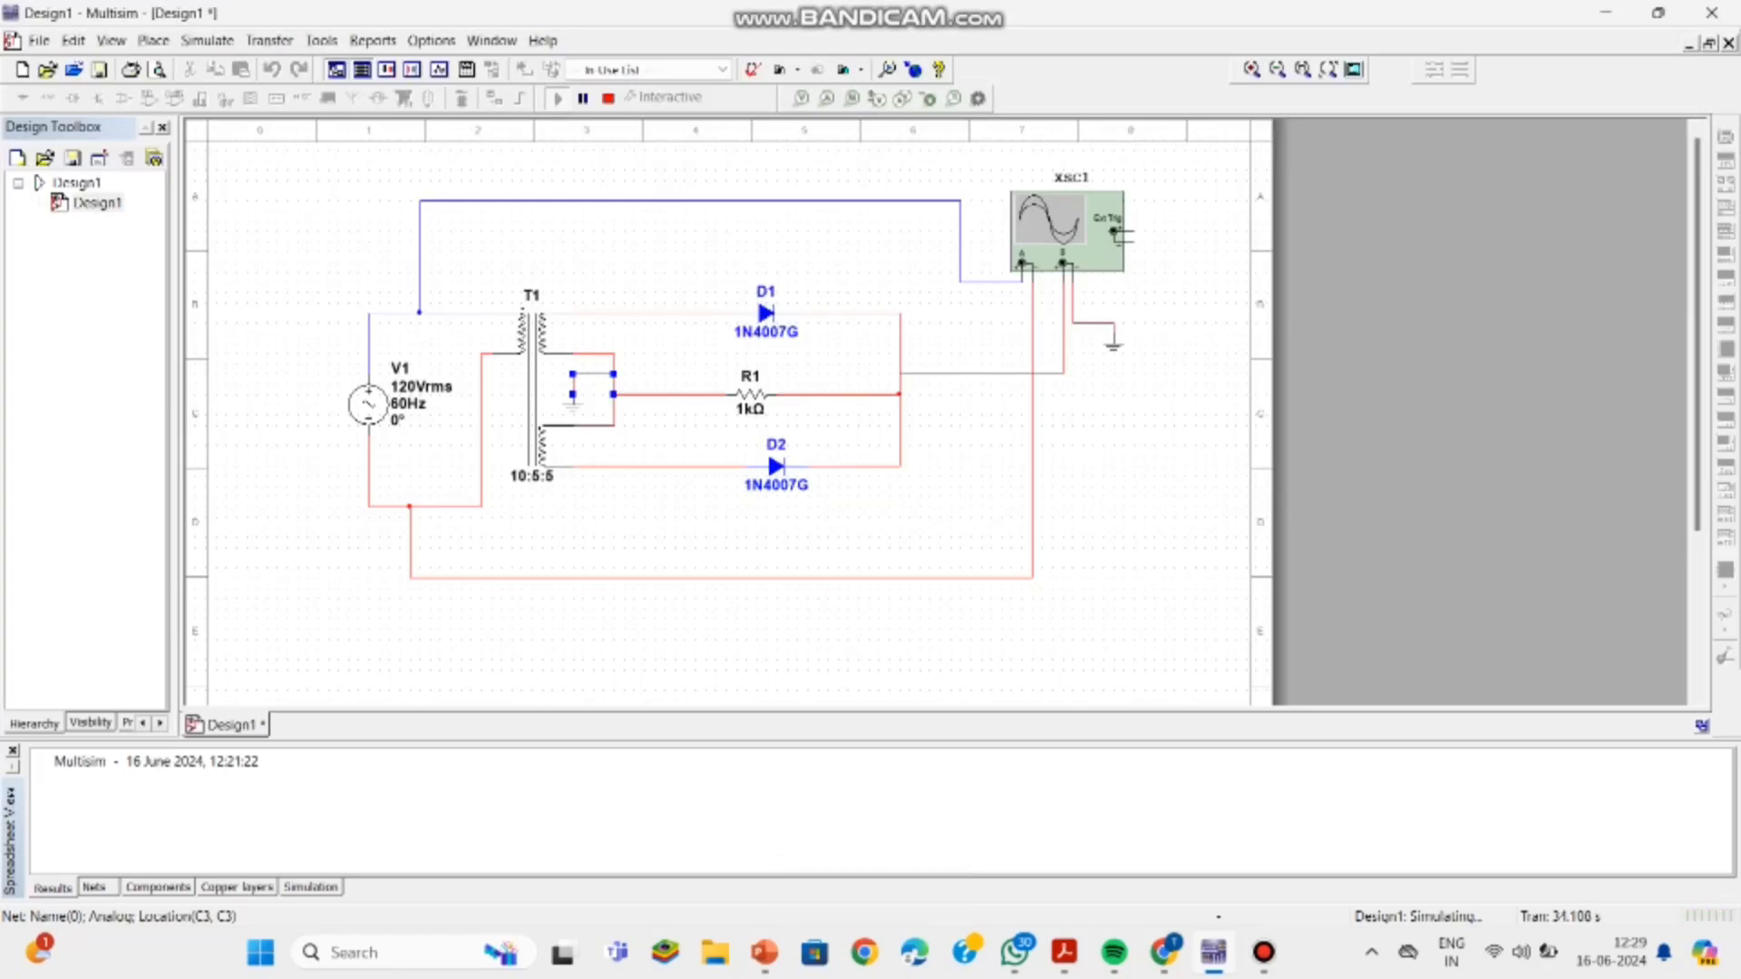
# Step: Reroute the horizontal segment of the channel B positive wire to run just above R1's line
pyautogui.moveTo(982, 373); pyautogui.dragTo(982, 394)
pyautogui.press('Escape')
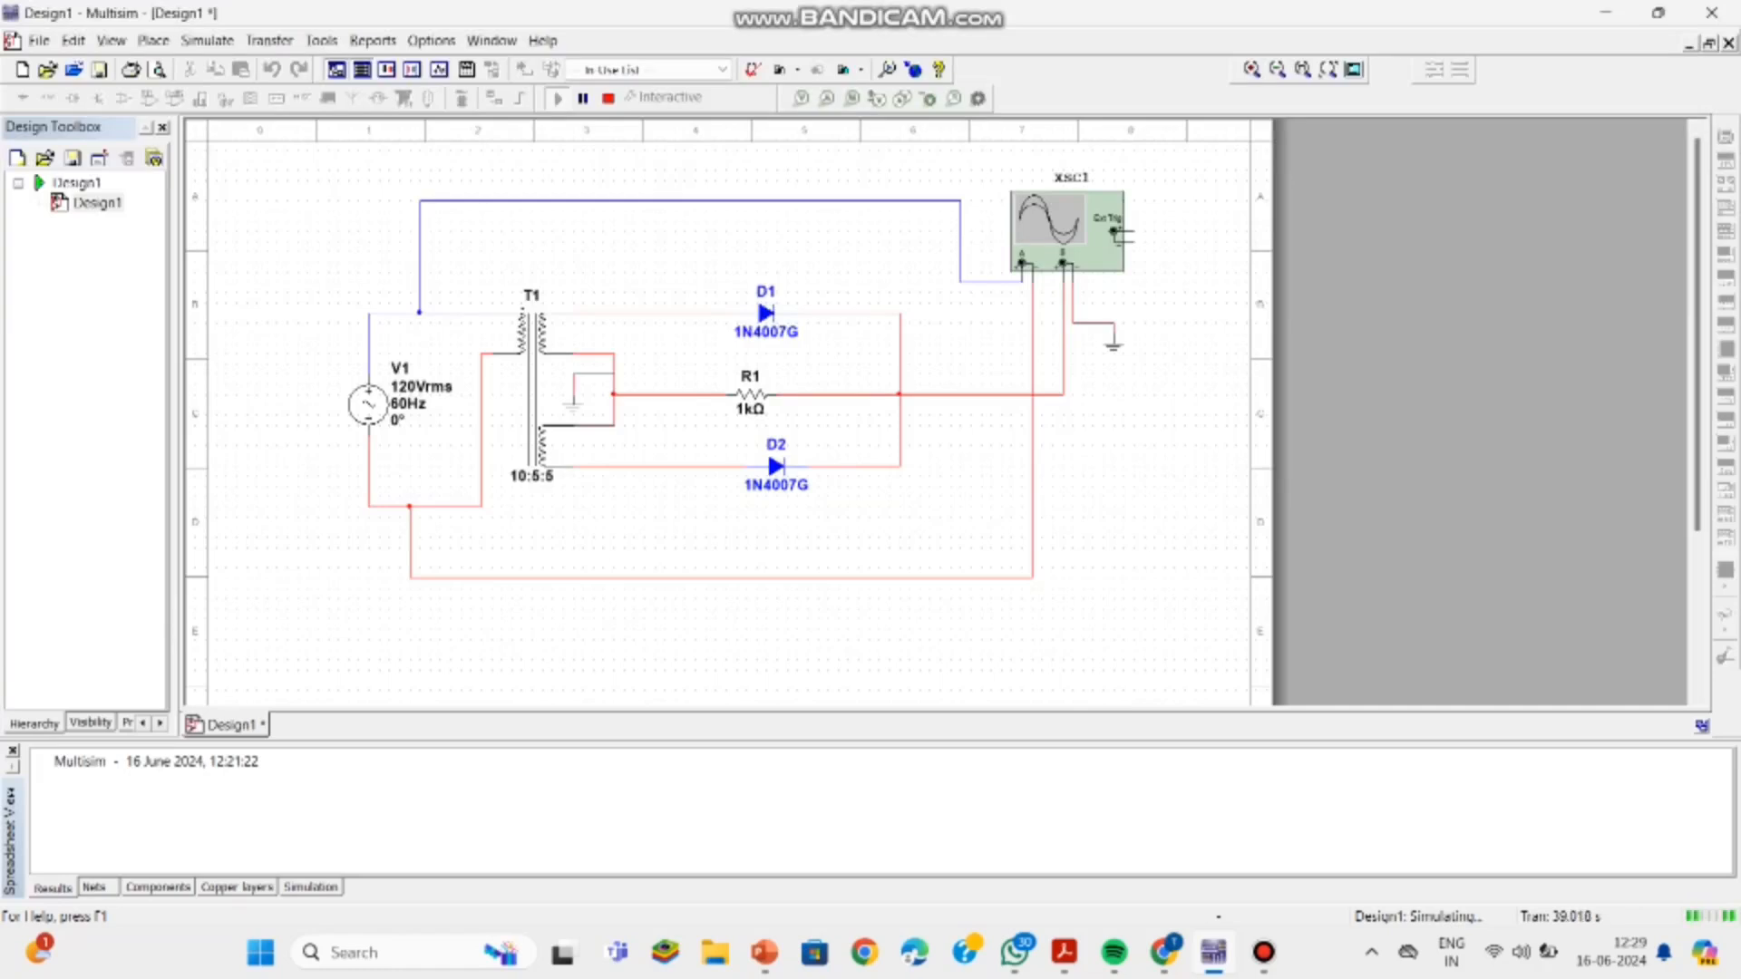
pyautogui.moveTo(988, 394); pyautogui.dragTo(988, 385)
pyautogui.press('Escape')
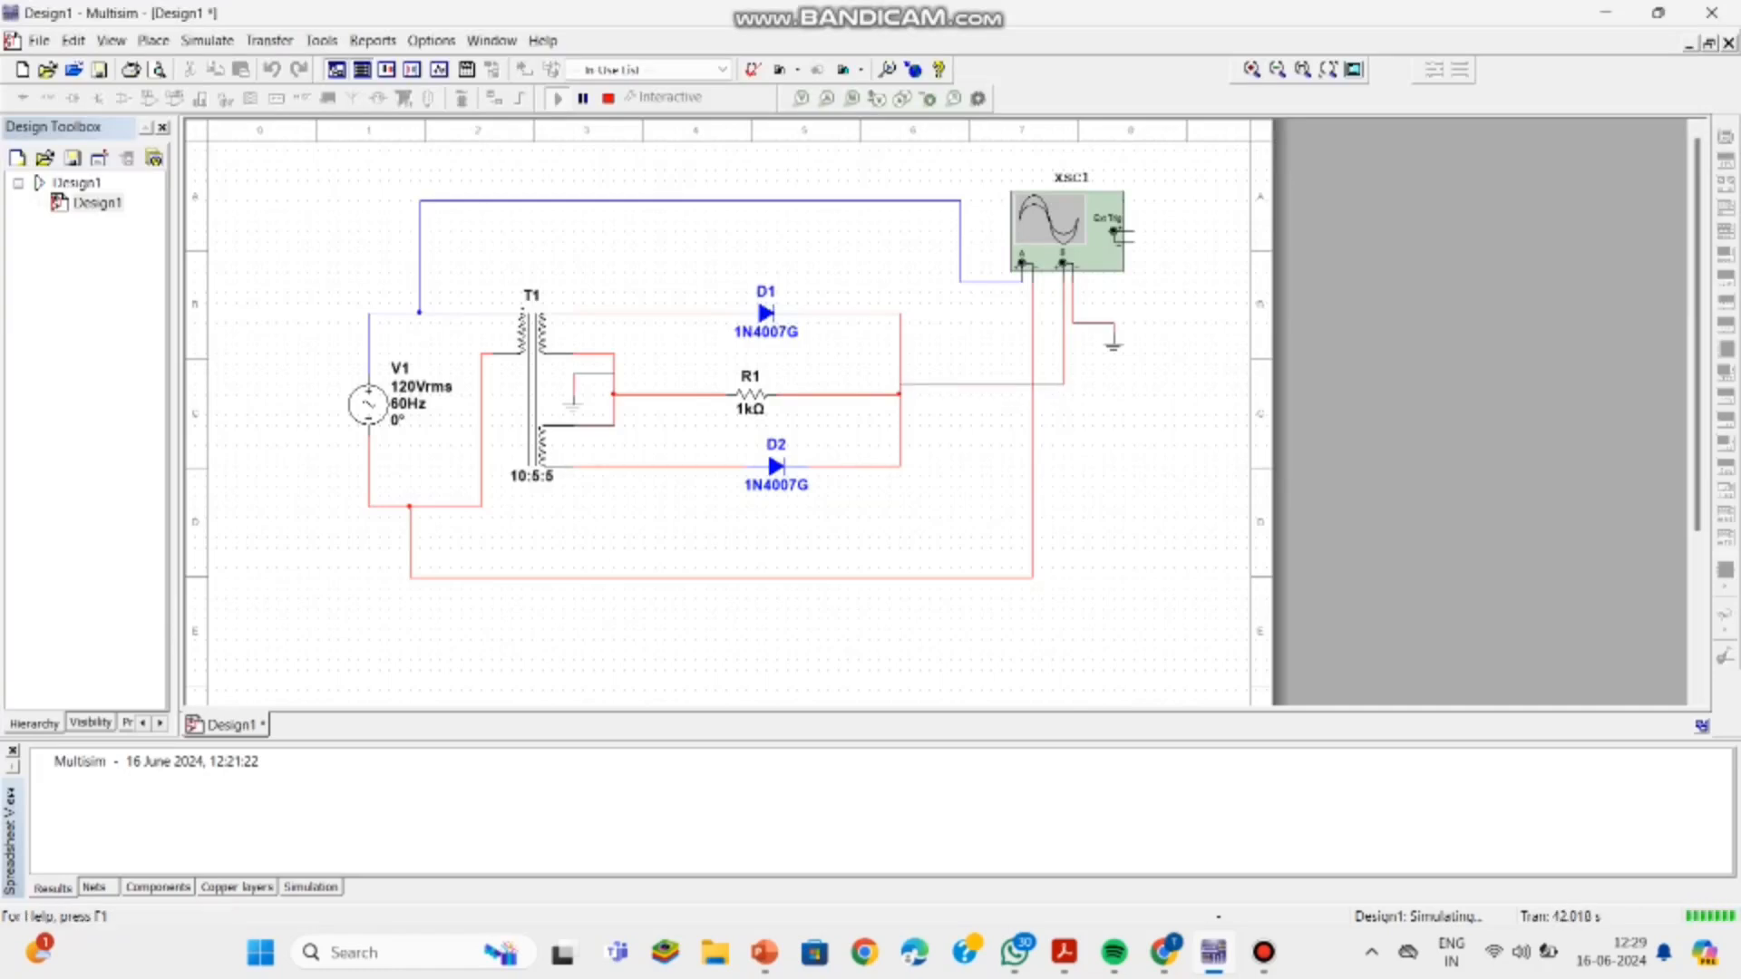
# Step: Open the oscilloscope's display to view the channel A and channel B waveforms
pyautogui.doubleClick(1066, 230)
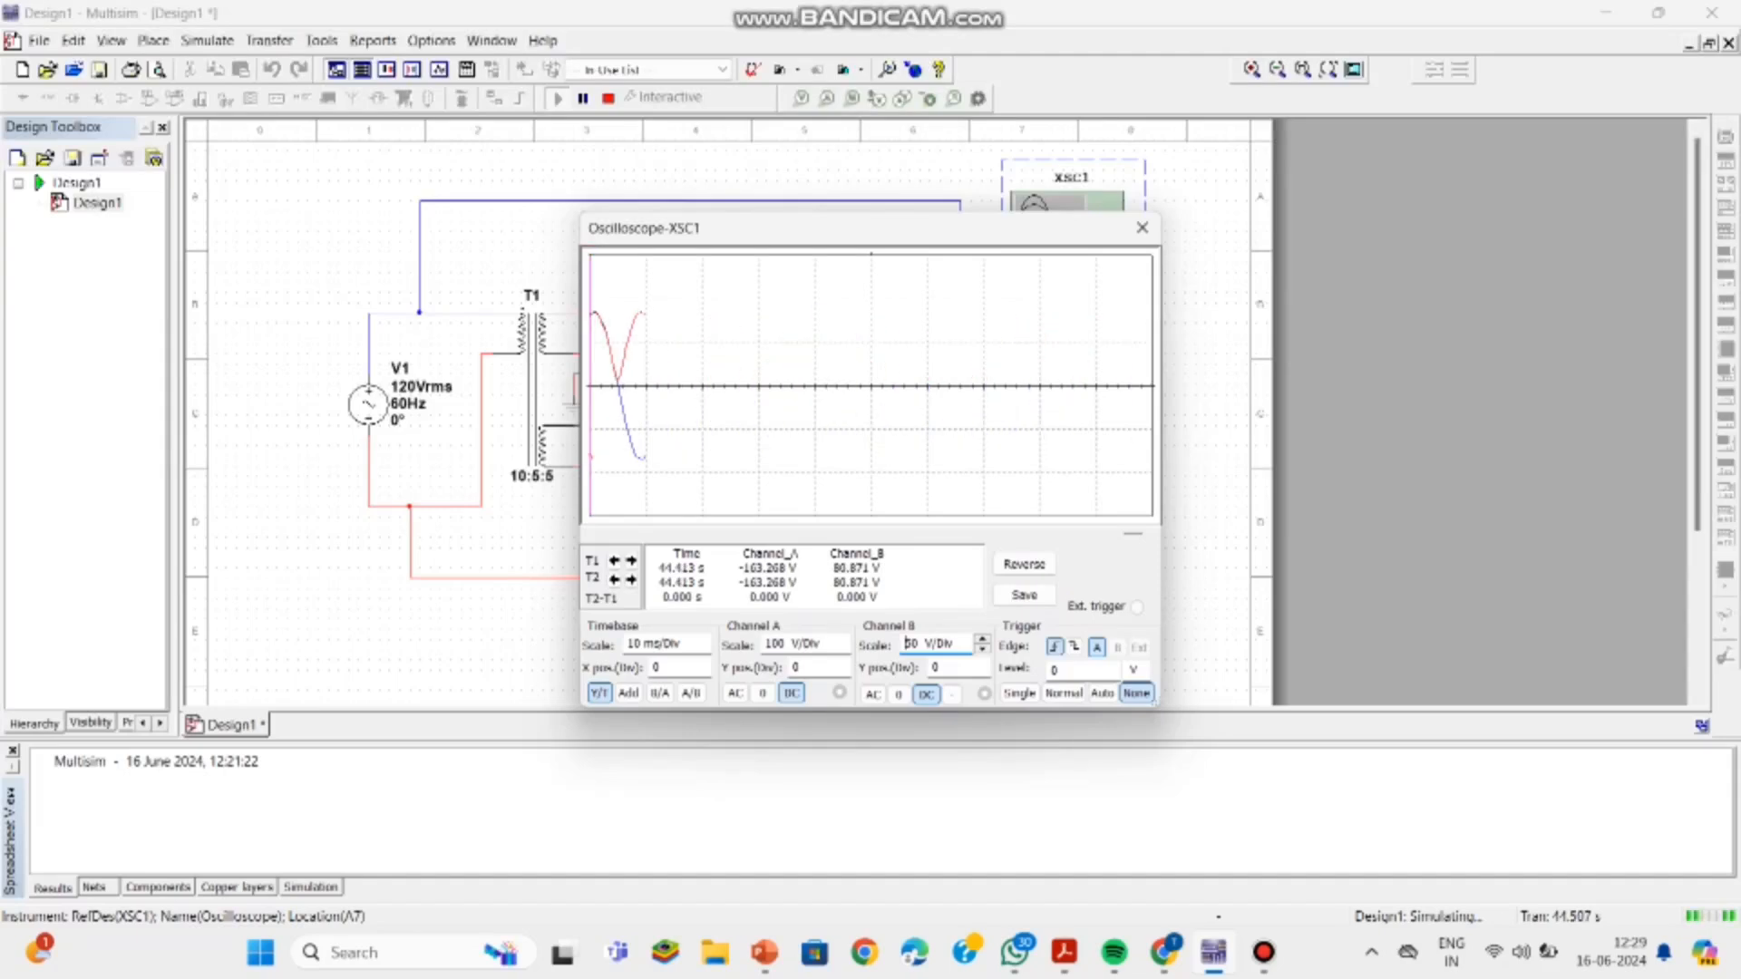
# Step: Lower channel A's trace on the oscilloscope by setting its Y position to -1 division
pyautogui.click(803, 667)
pyautogui.press('Down')
pyautogui.press('Down')
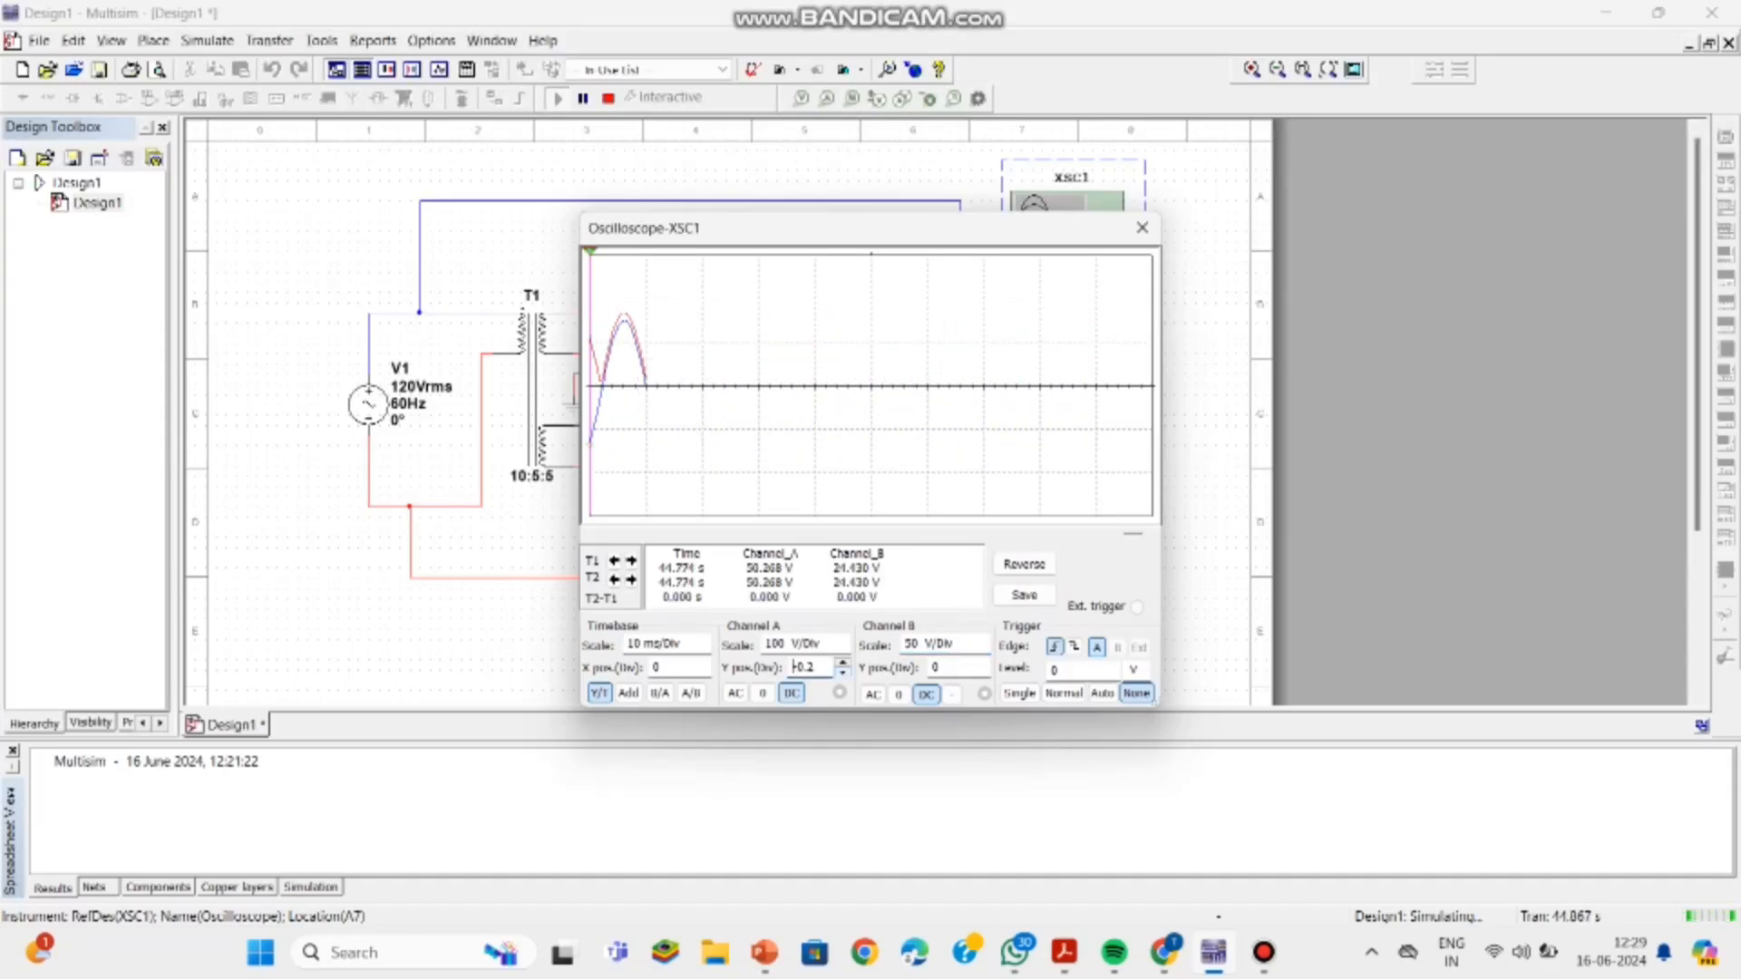
pyautogui.press('Down')
pyautogui.press('Down')
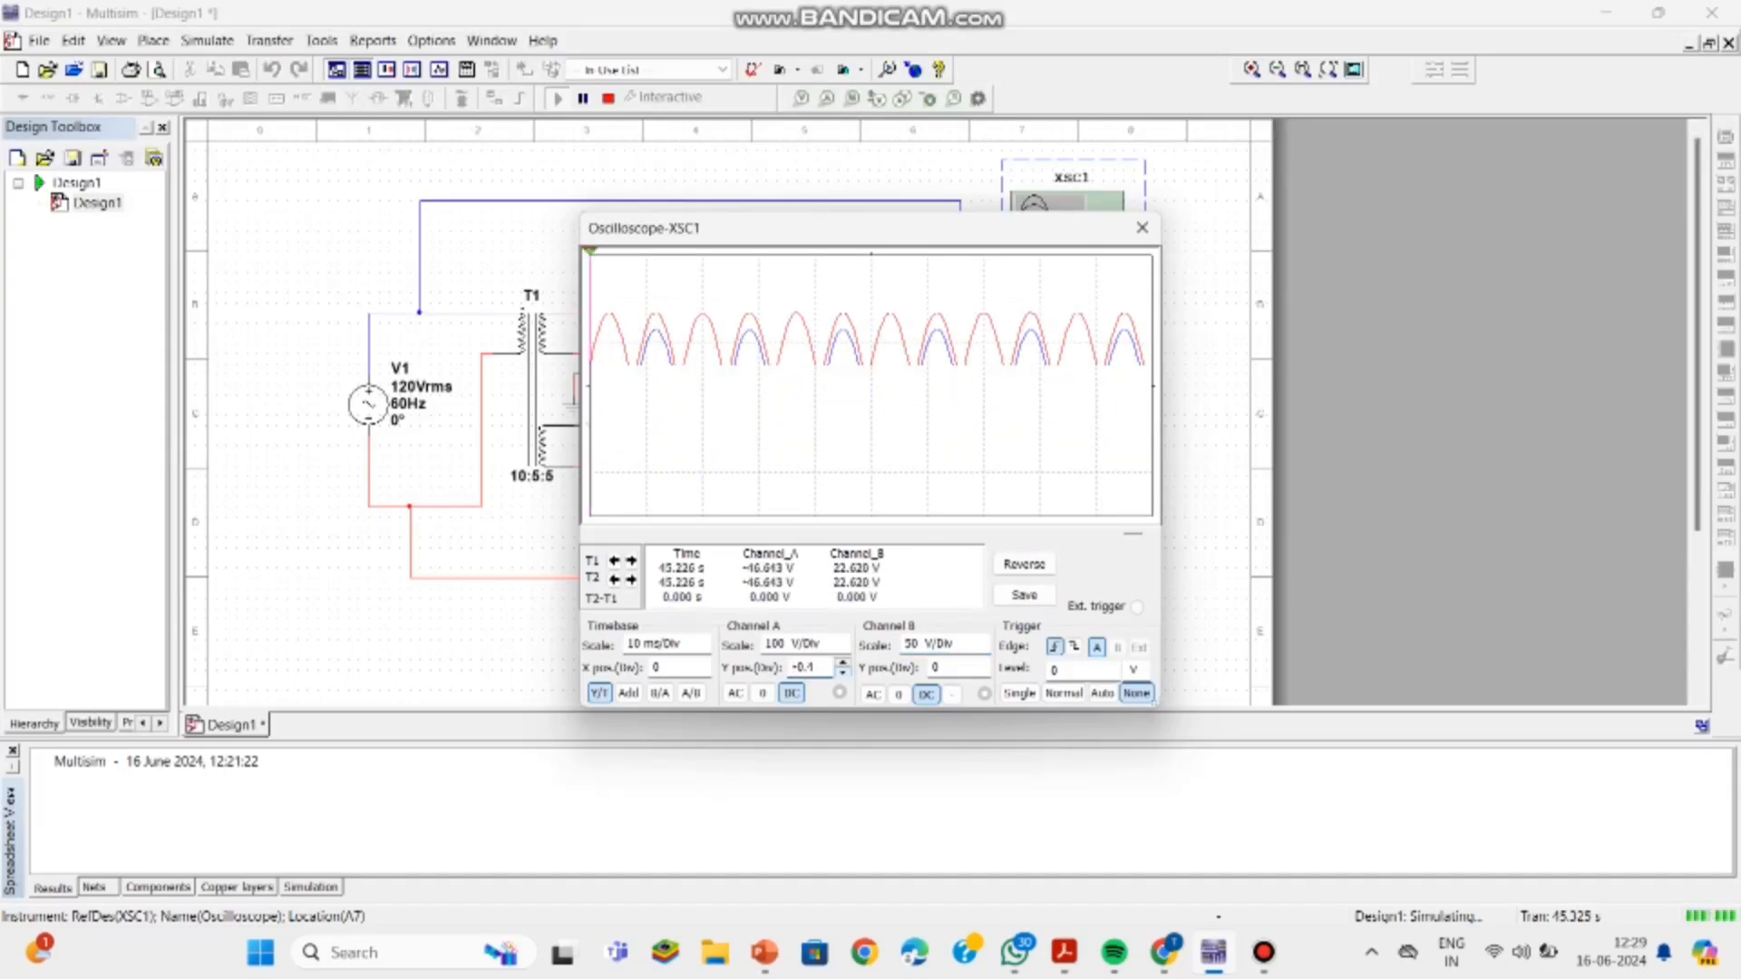
pyautogui.press('Down')
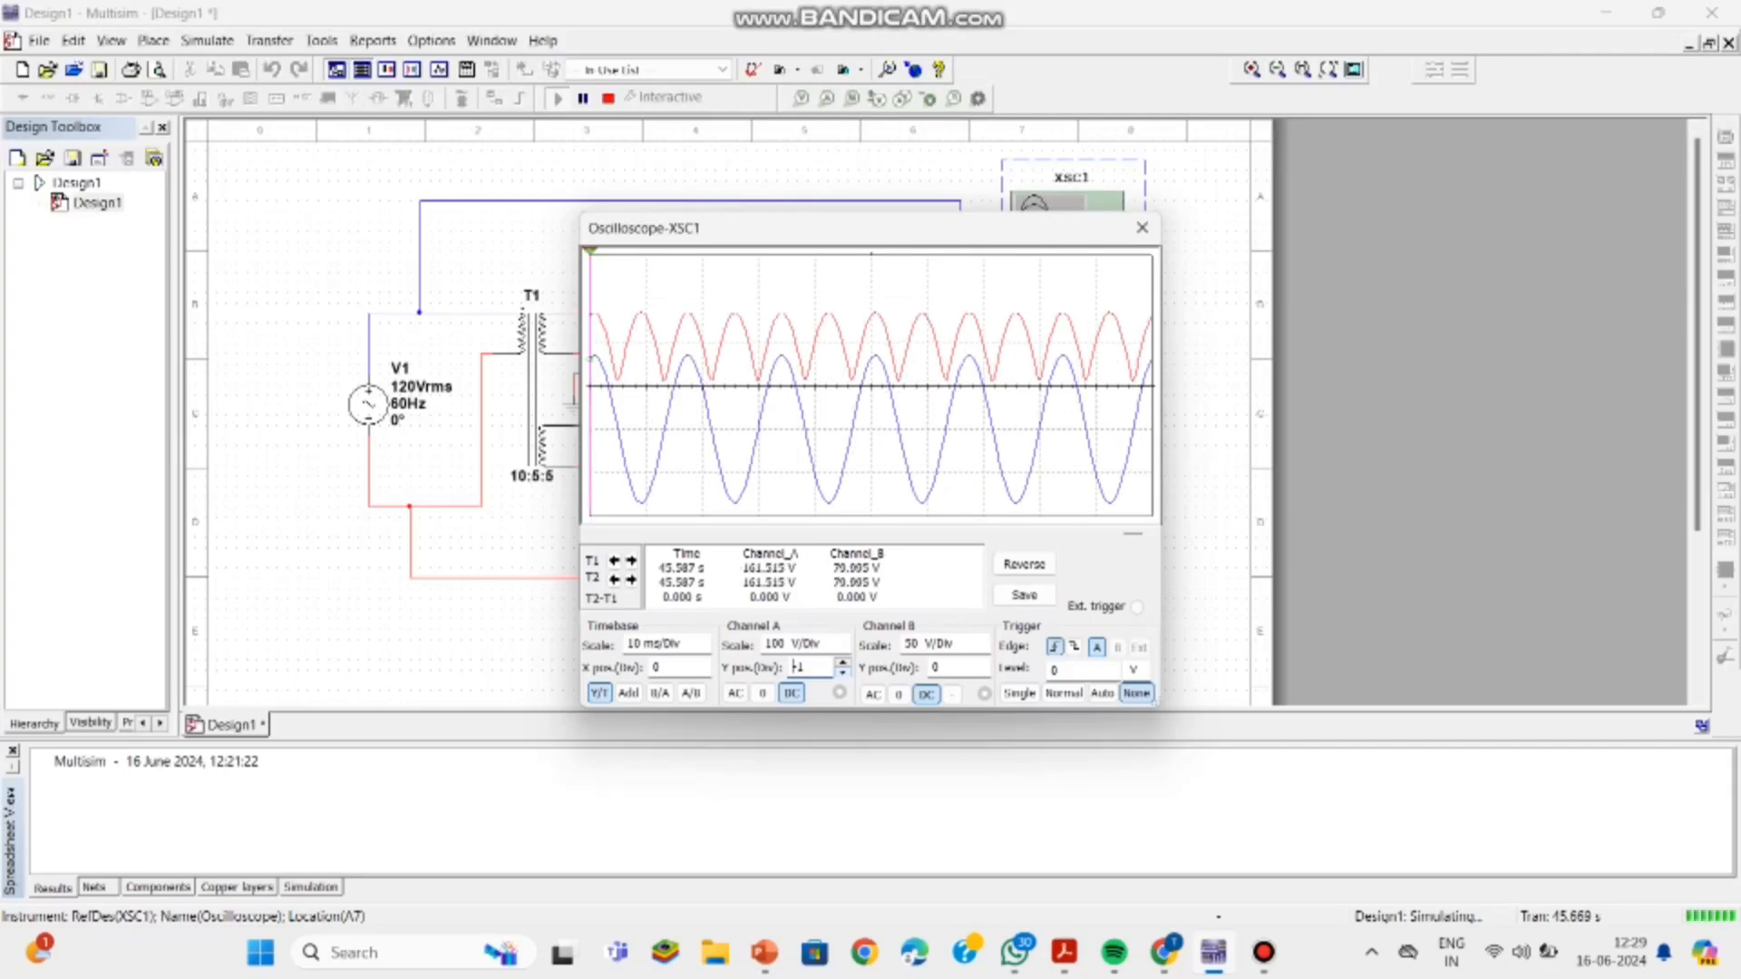
# Step: Try channel A scales of 50 and 200 V/Div on the oscilloscope and return to 100 V/Div
pyautogui.click(767, 642)
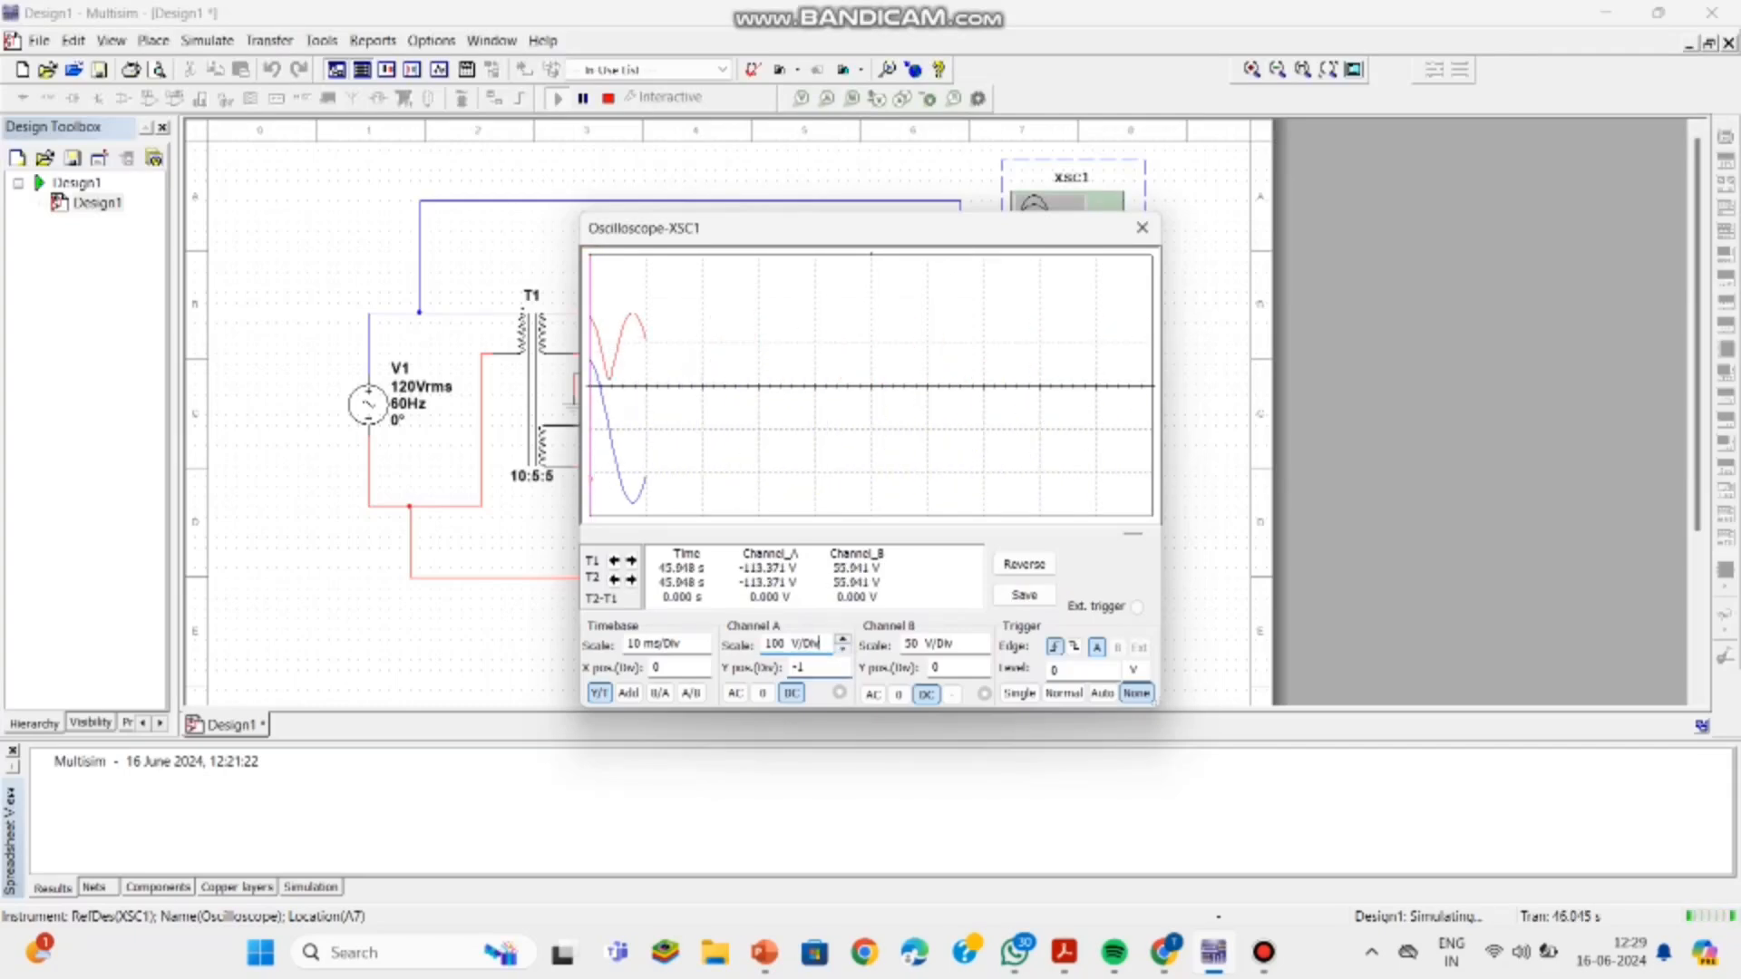
pyautogui.press('Down')
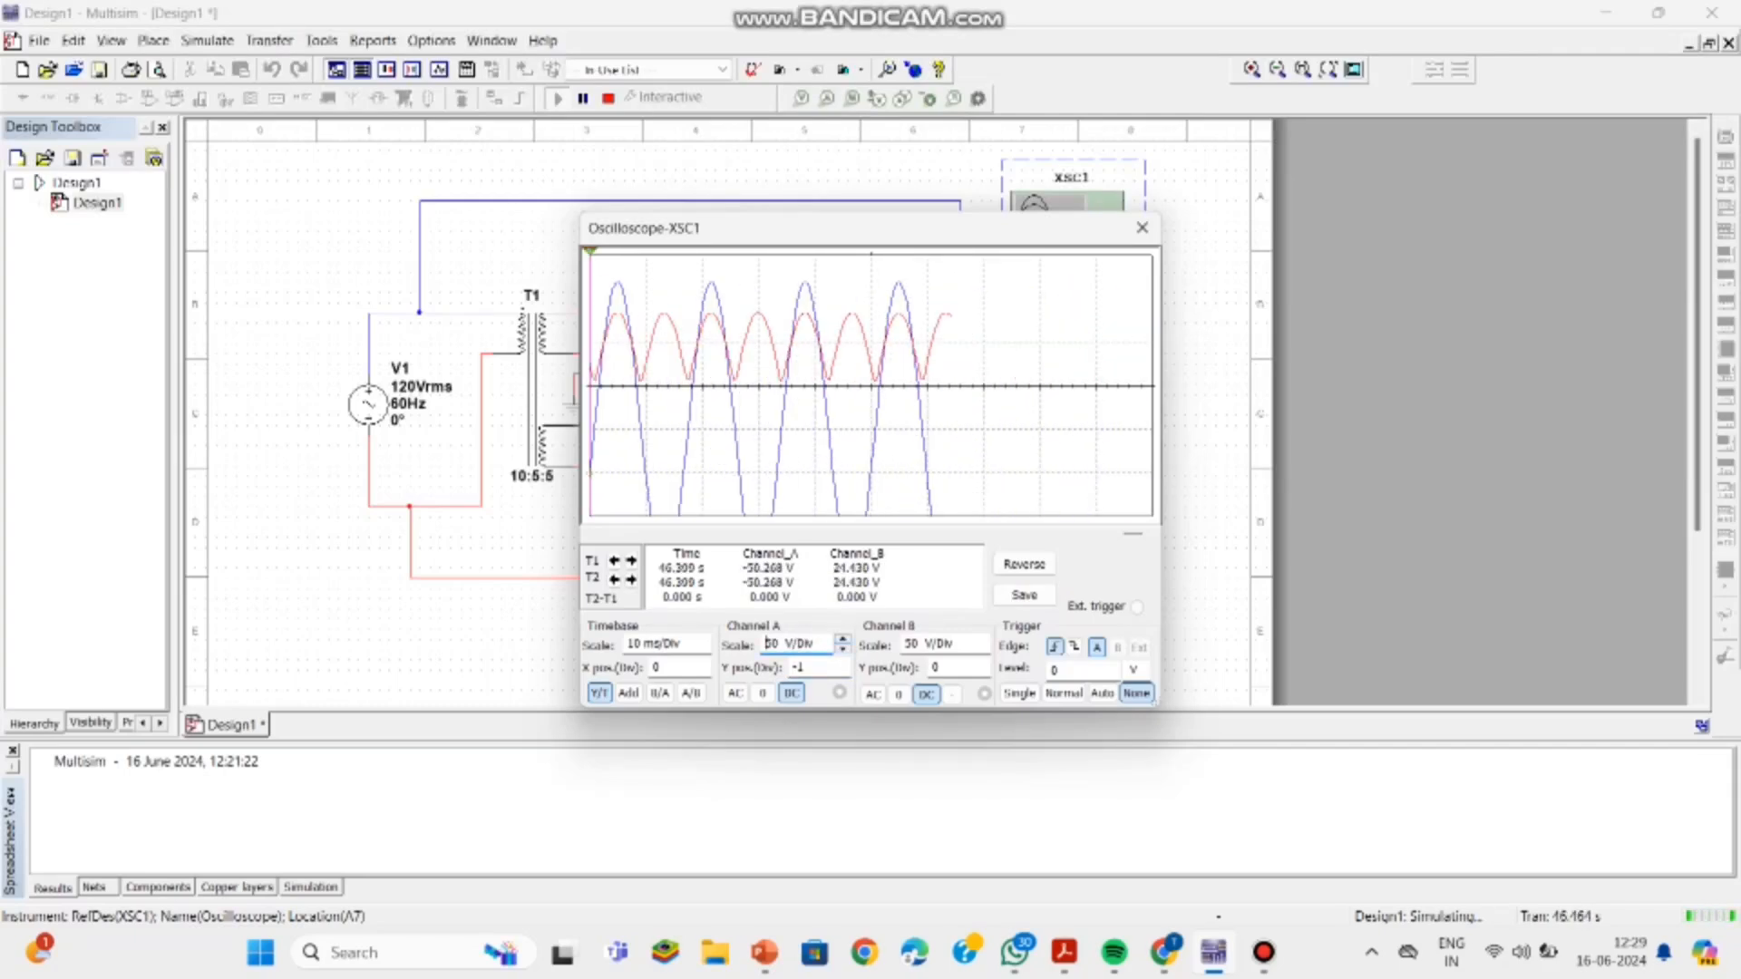
pyautogui.press('Up')
pyautogui.press('Up')
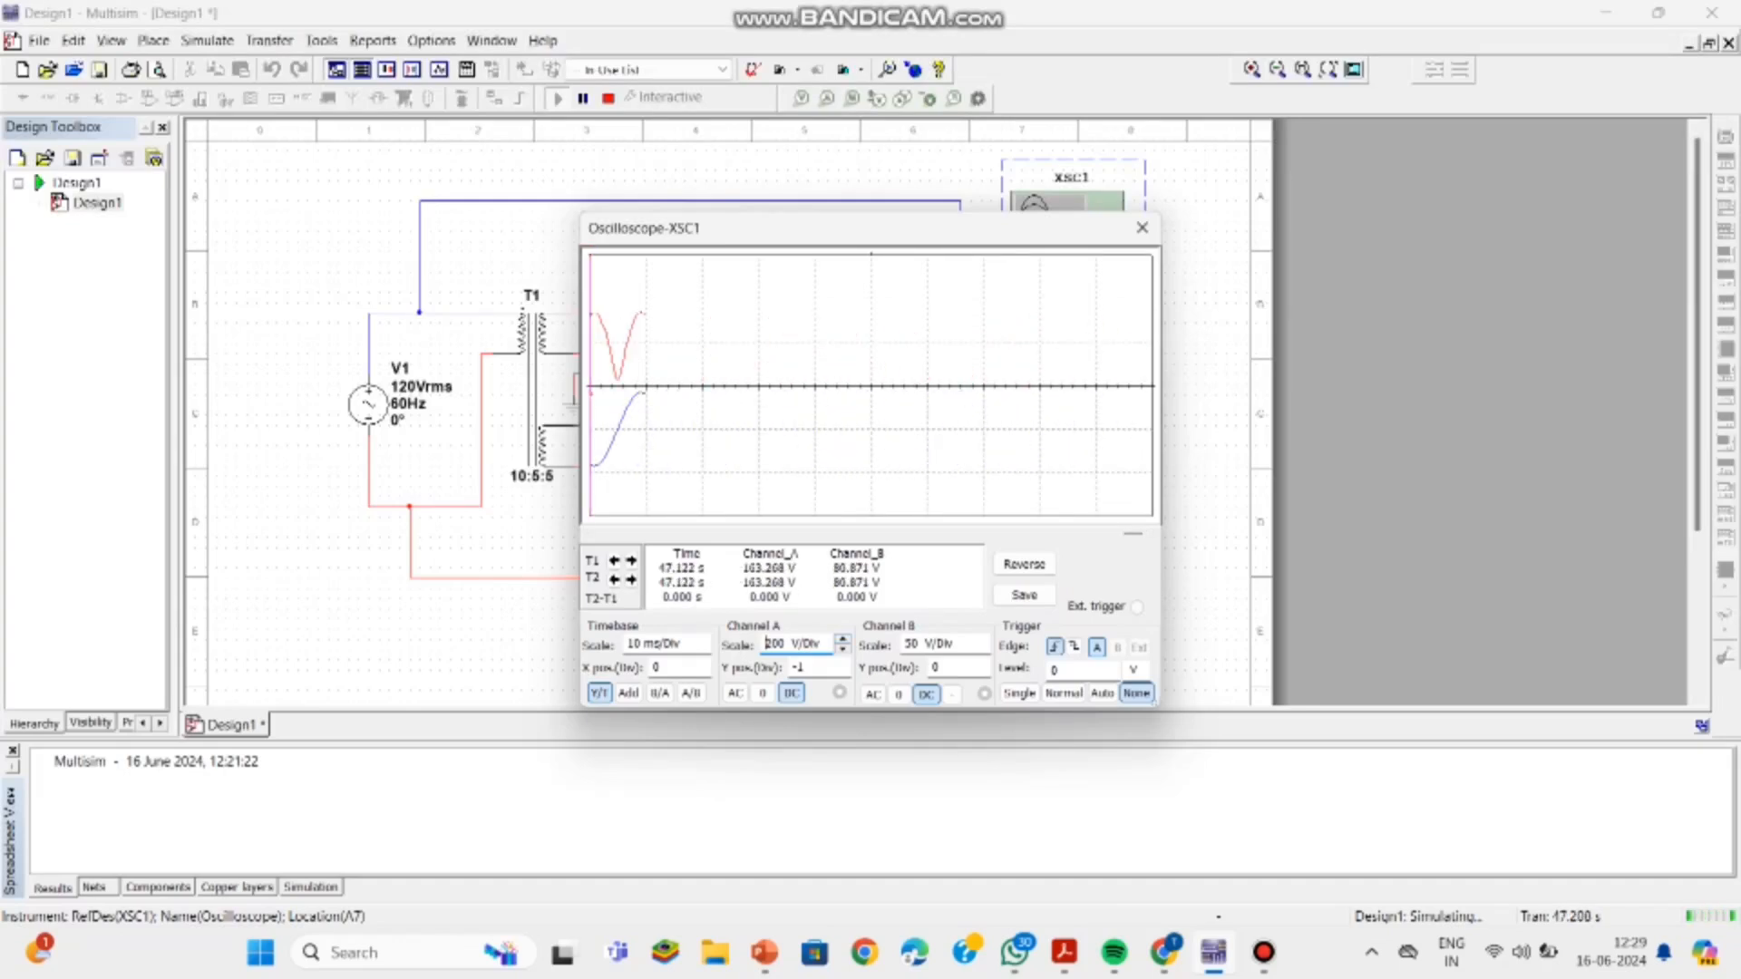
pyautogui.press('Down')
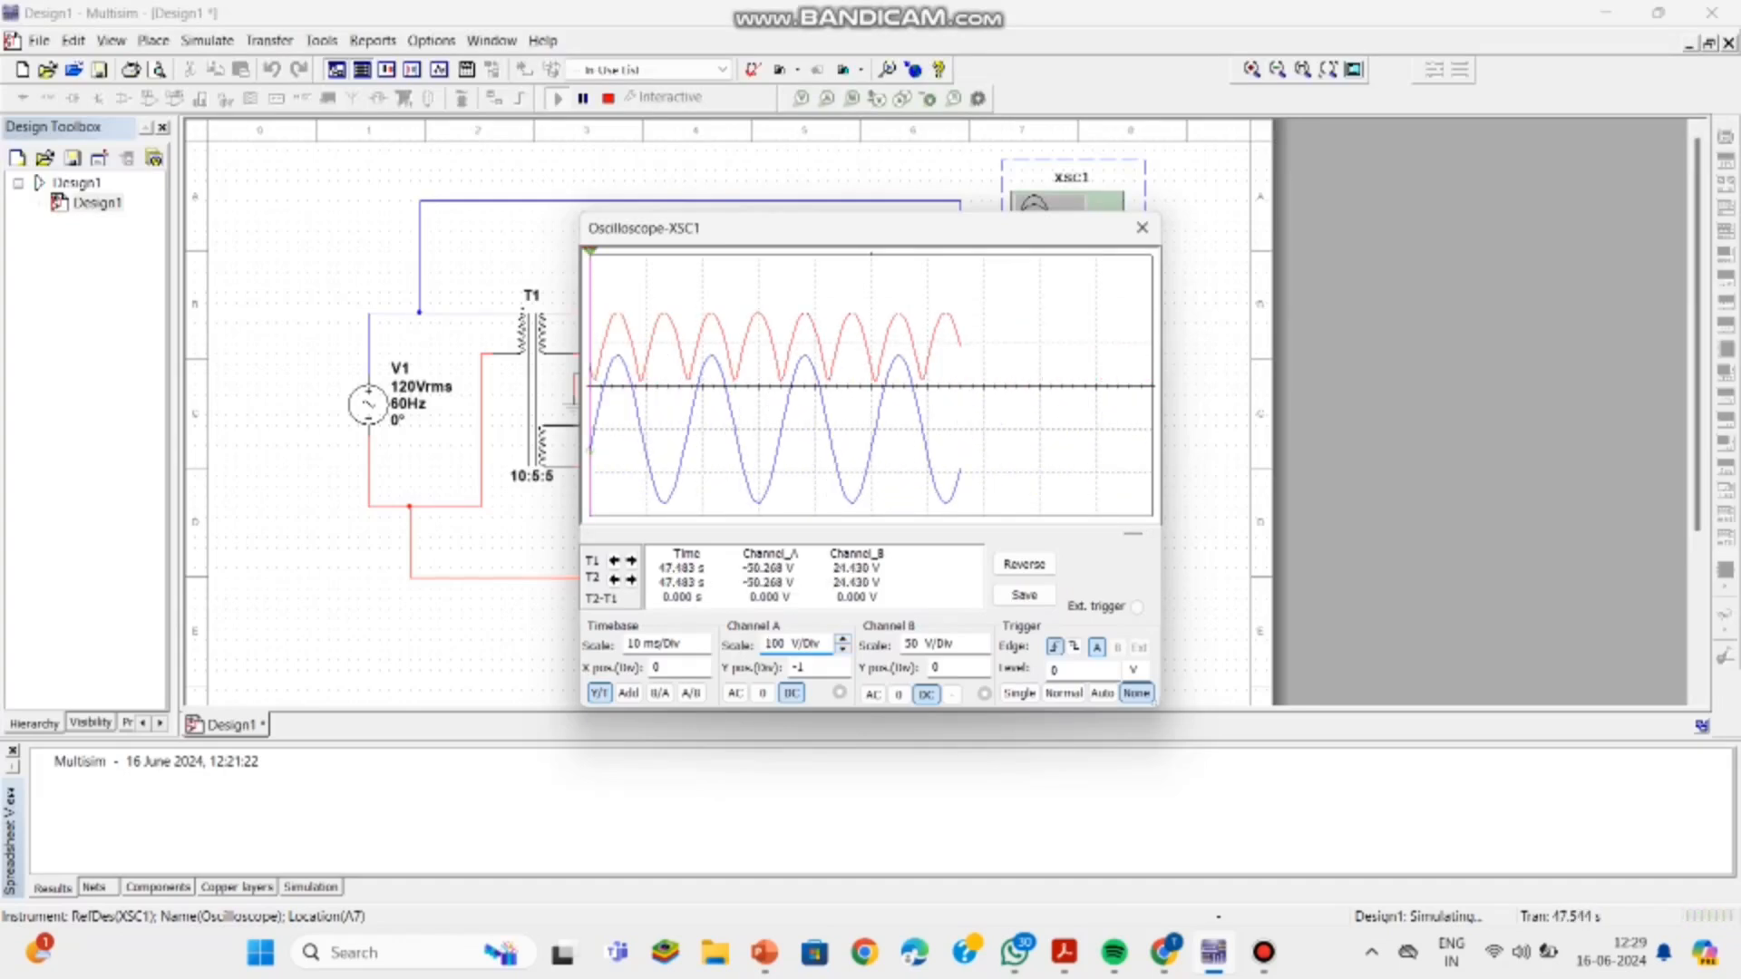
# Step: Close the oscilloscope display and stop the simulation
pyautogui.click(583, 98)
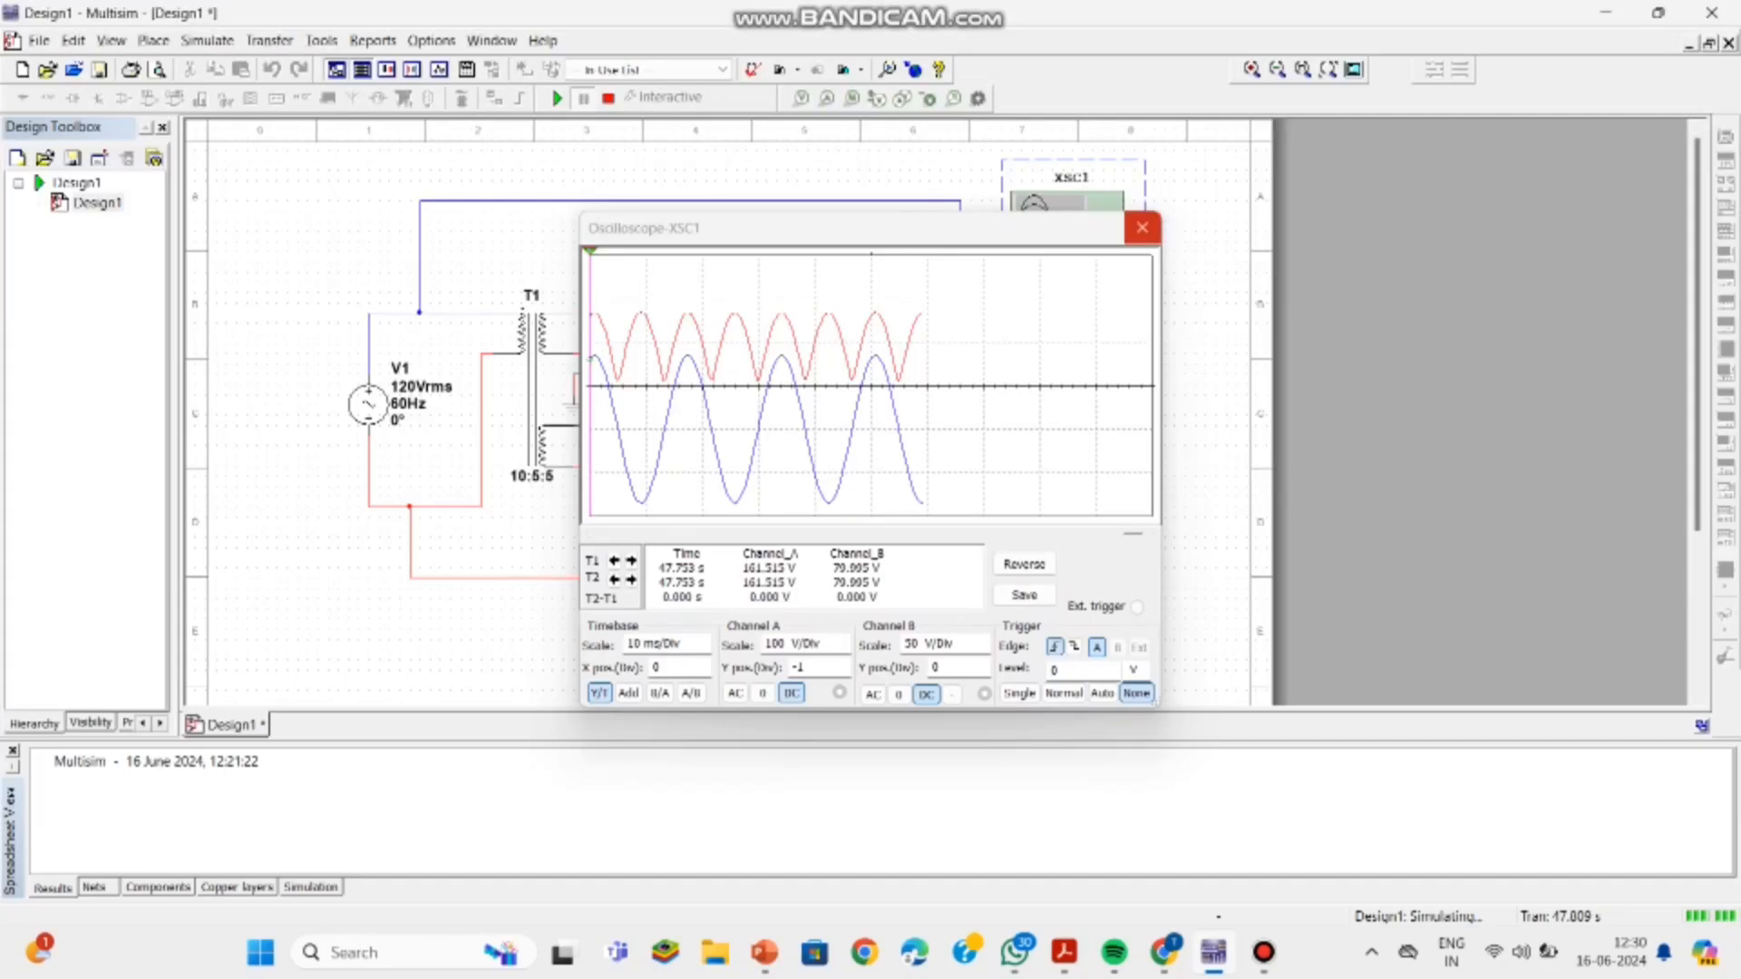
pyautogui.click(1142, 228)
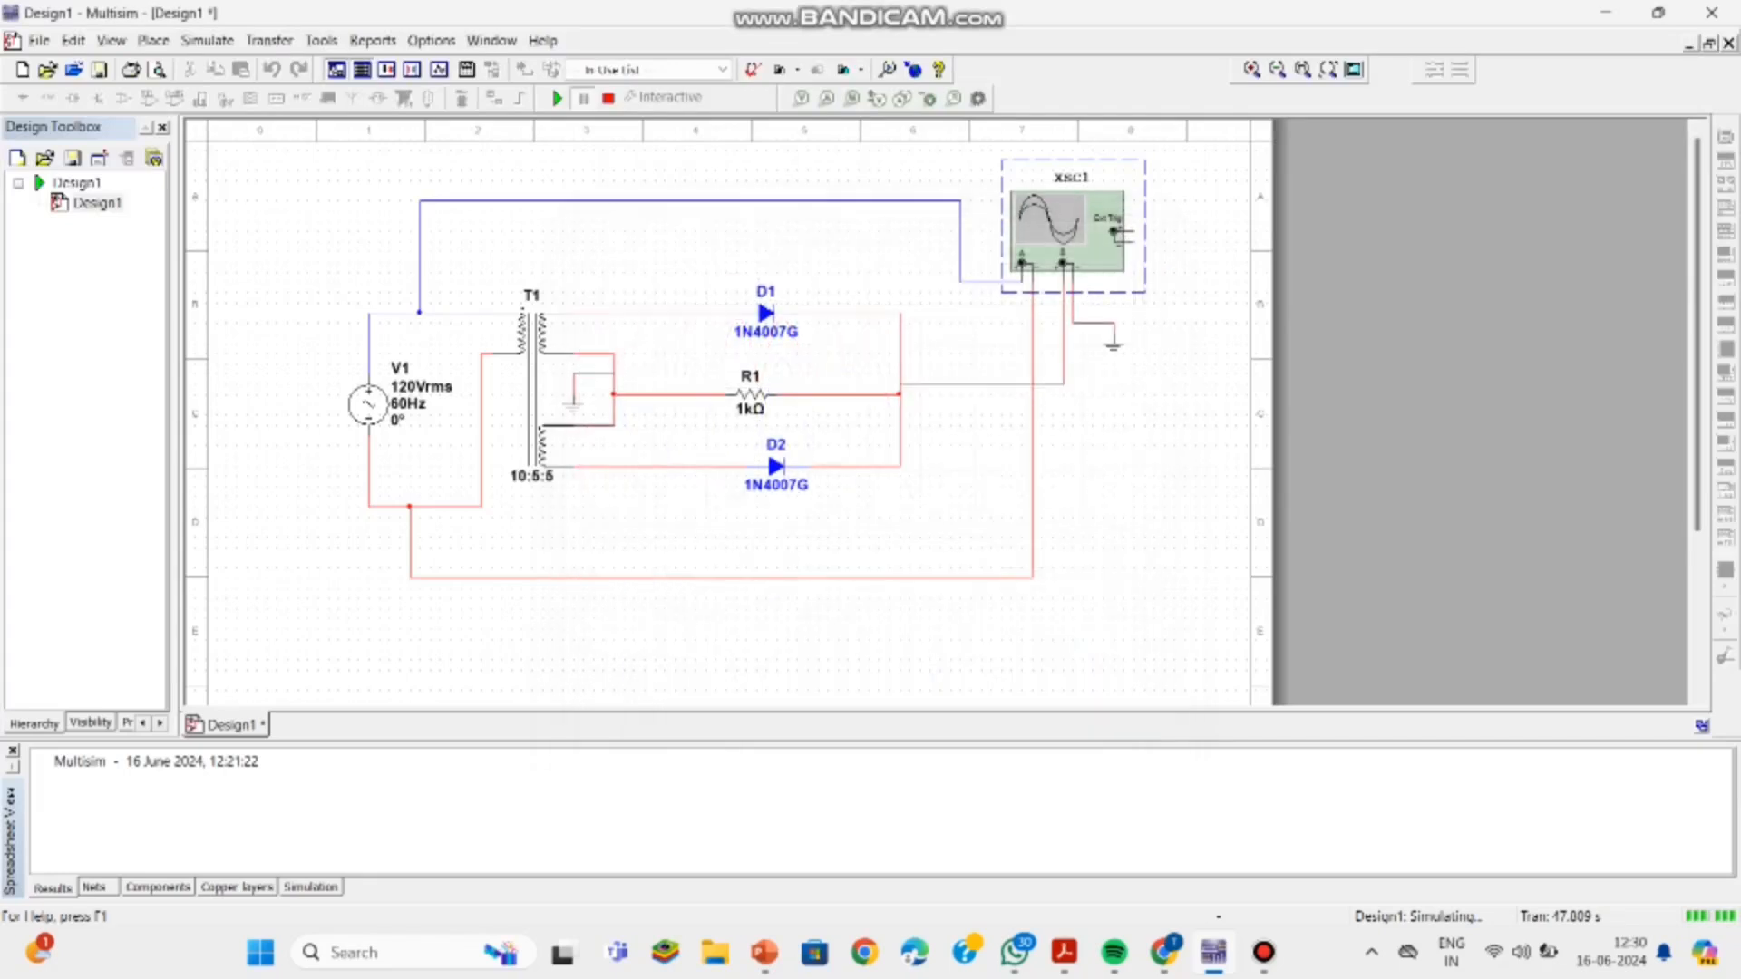
pyautogui.click(608, 98)
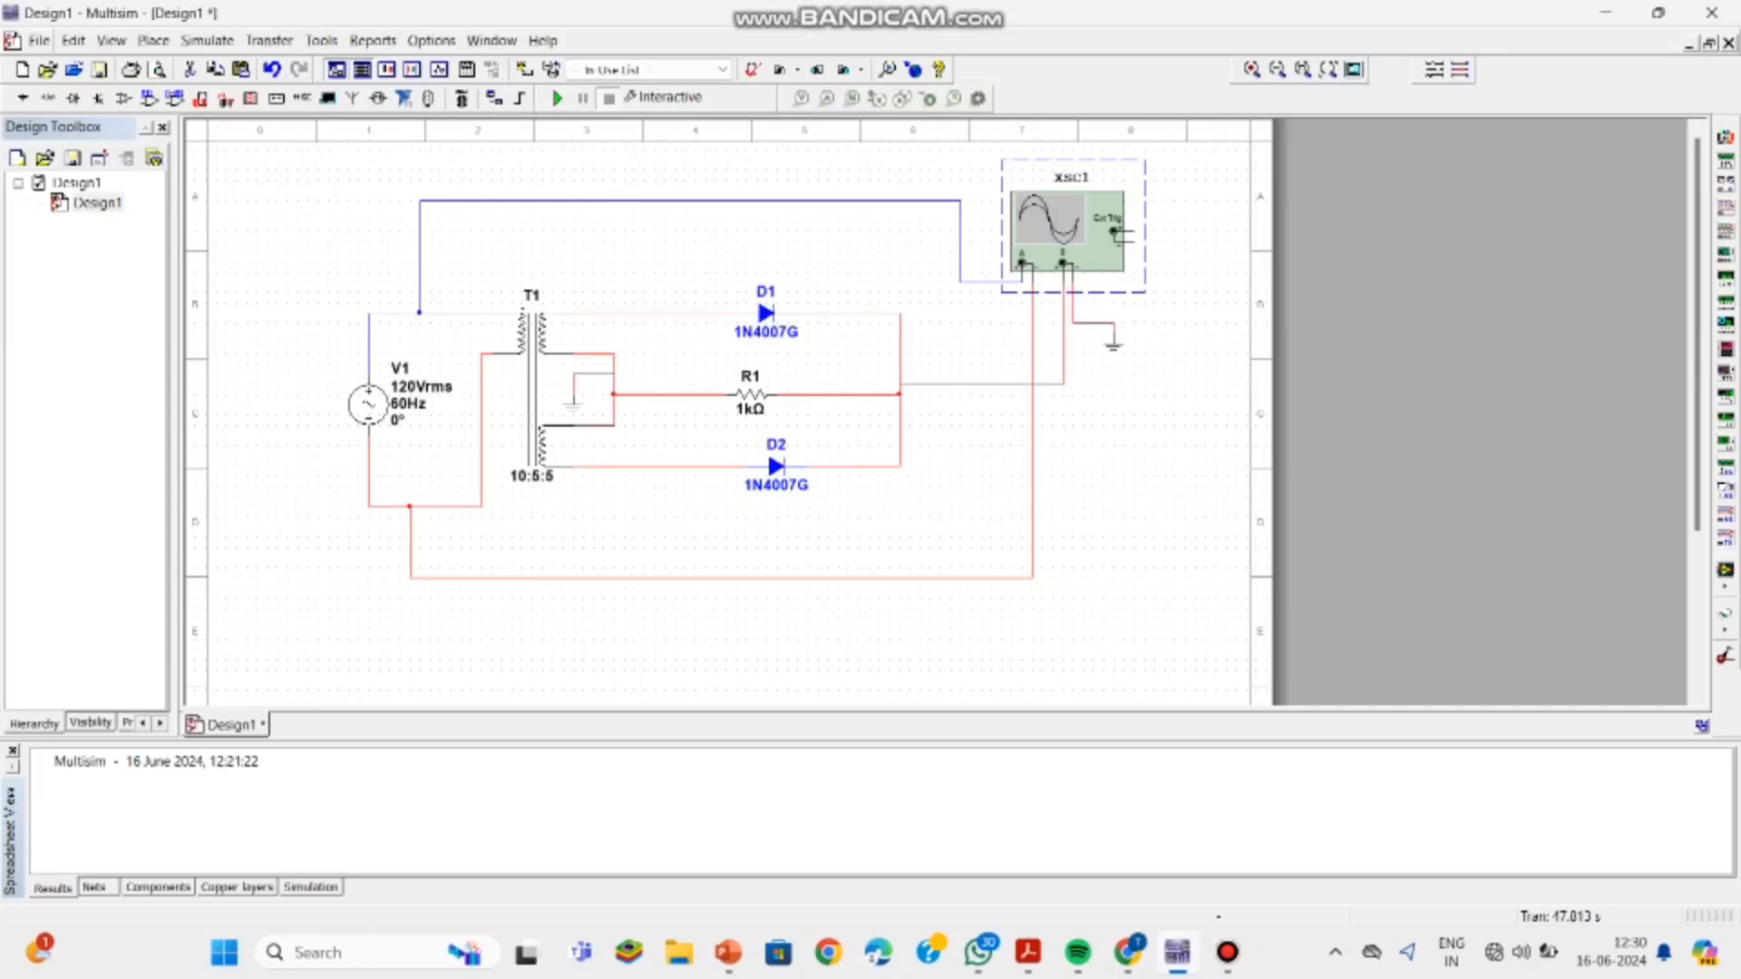
# Step: Save the design without simulation data as "full wave without filter" in the Circuit Design Suite 14.3 folder
pyautogui.click(39, 41)
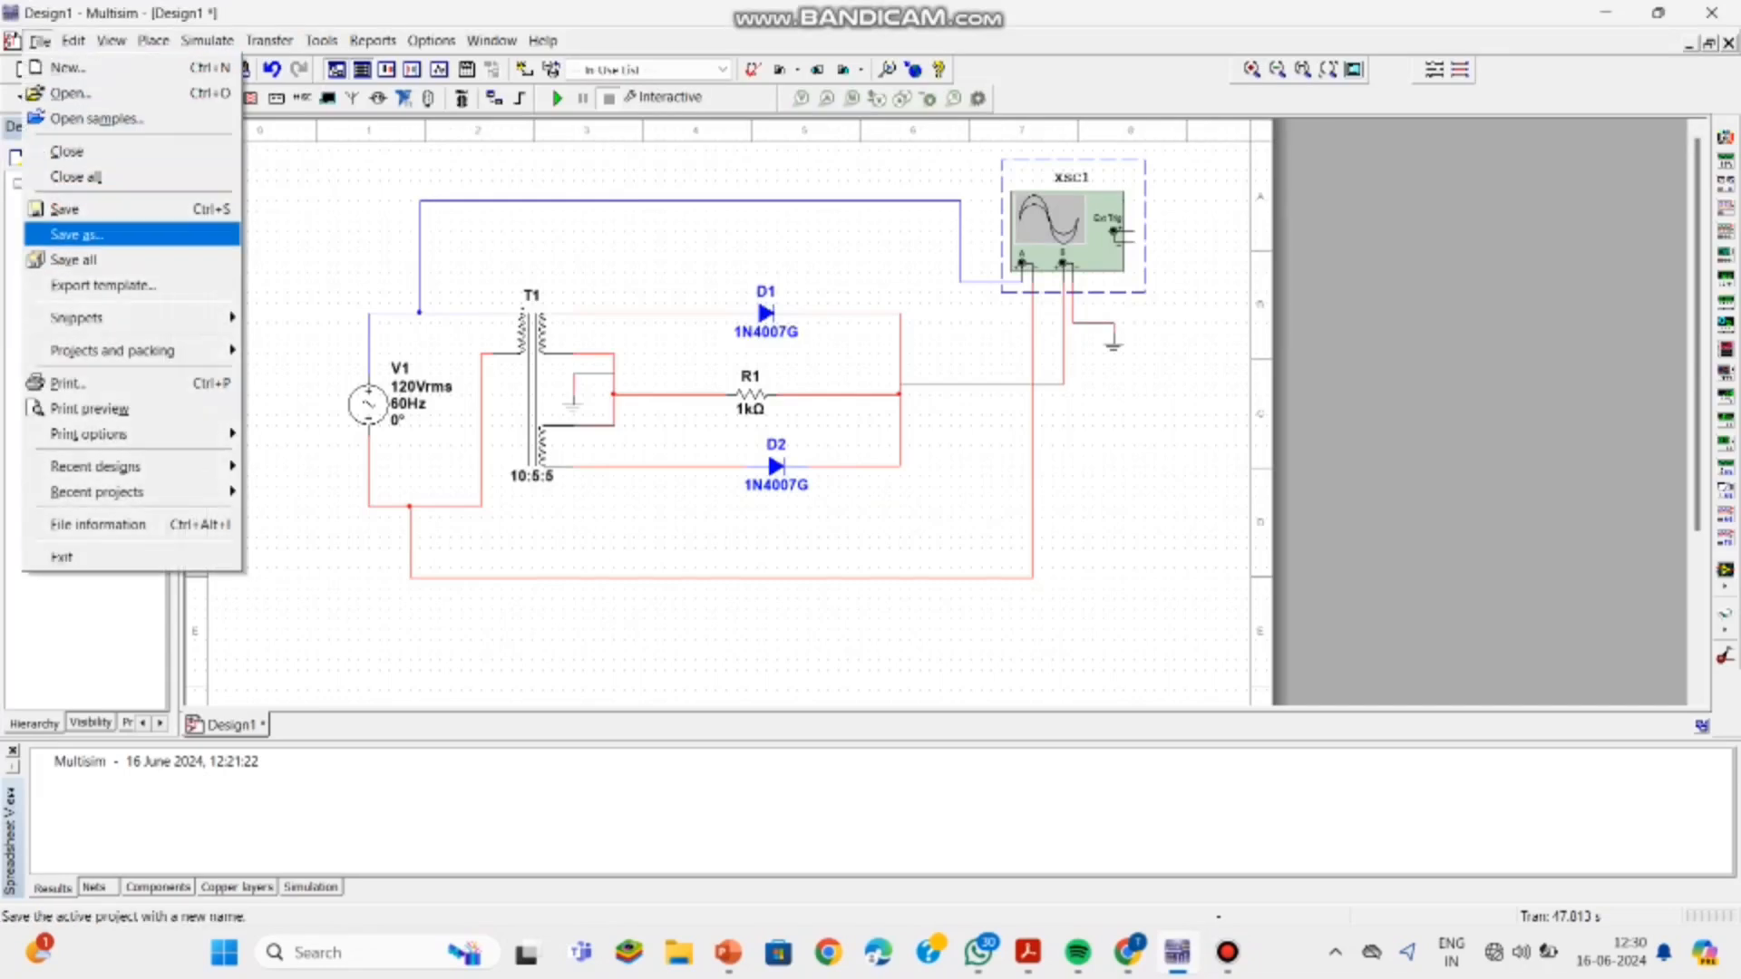
pyautogui.click(77, 235)
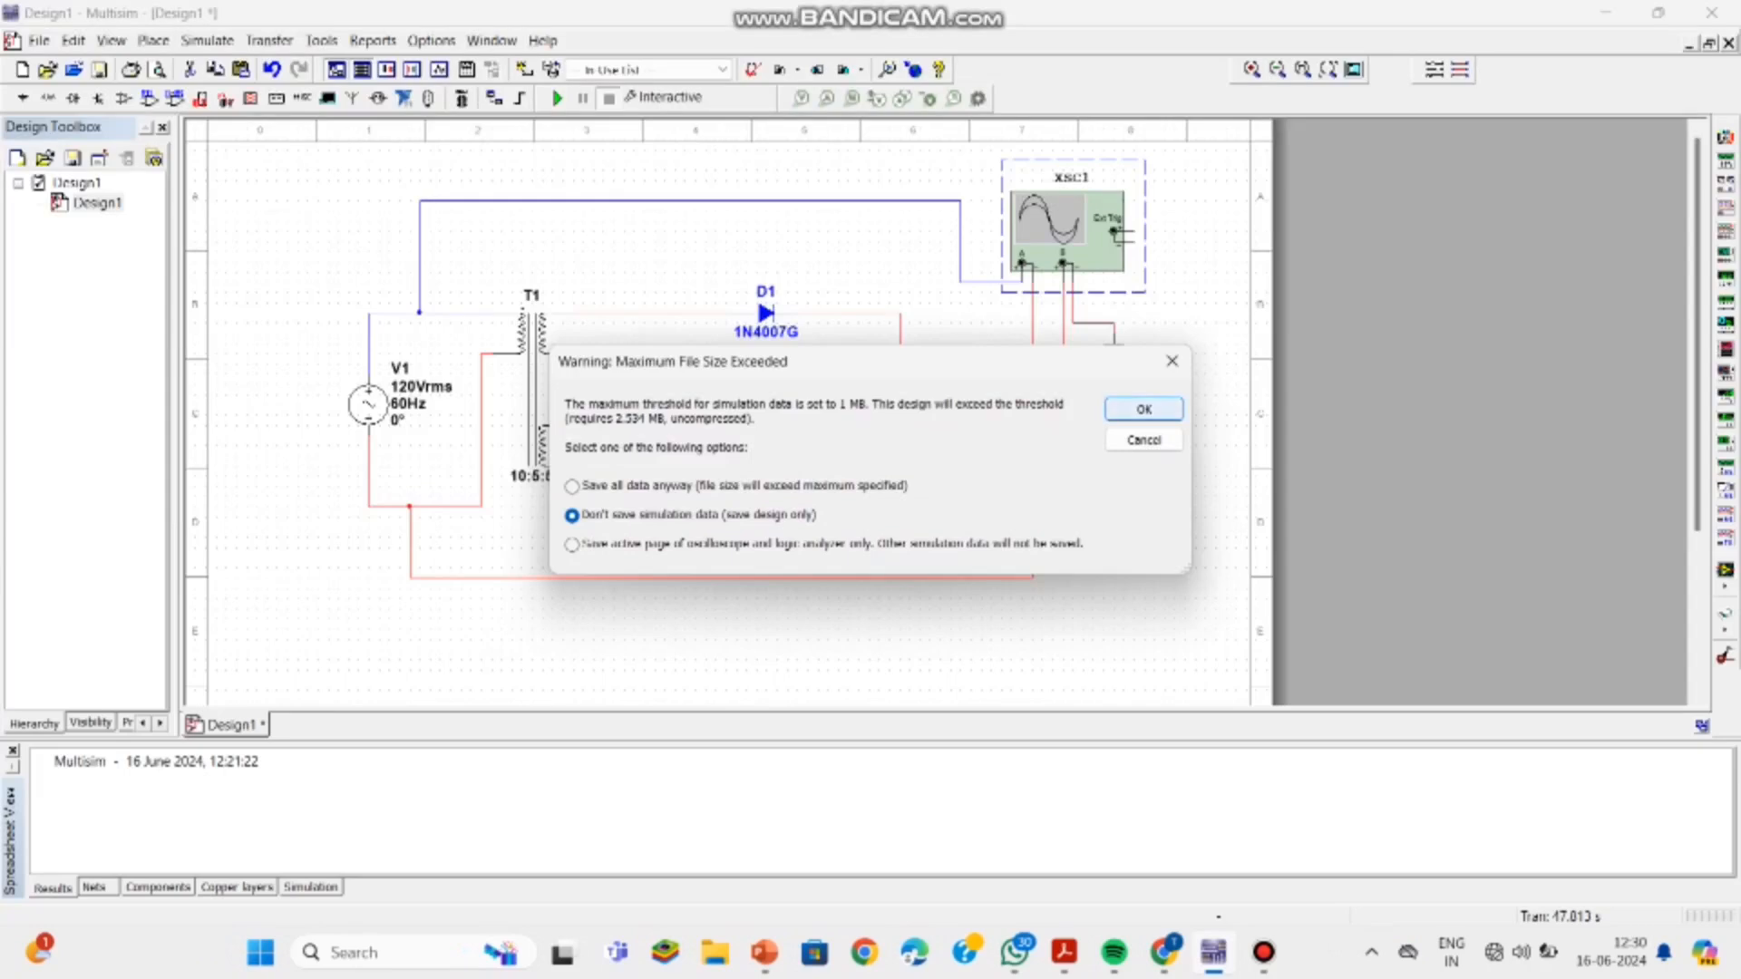
pyautogui.press('Return')
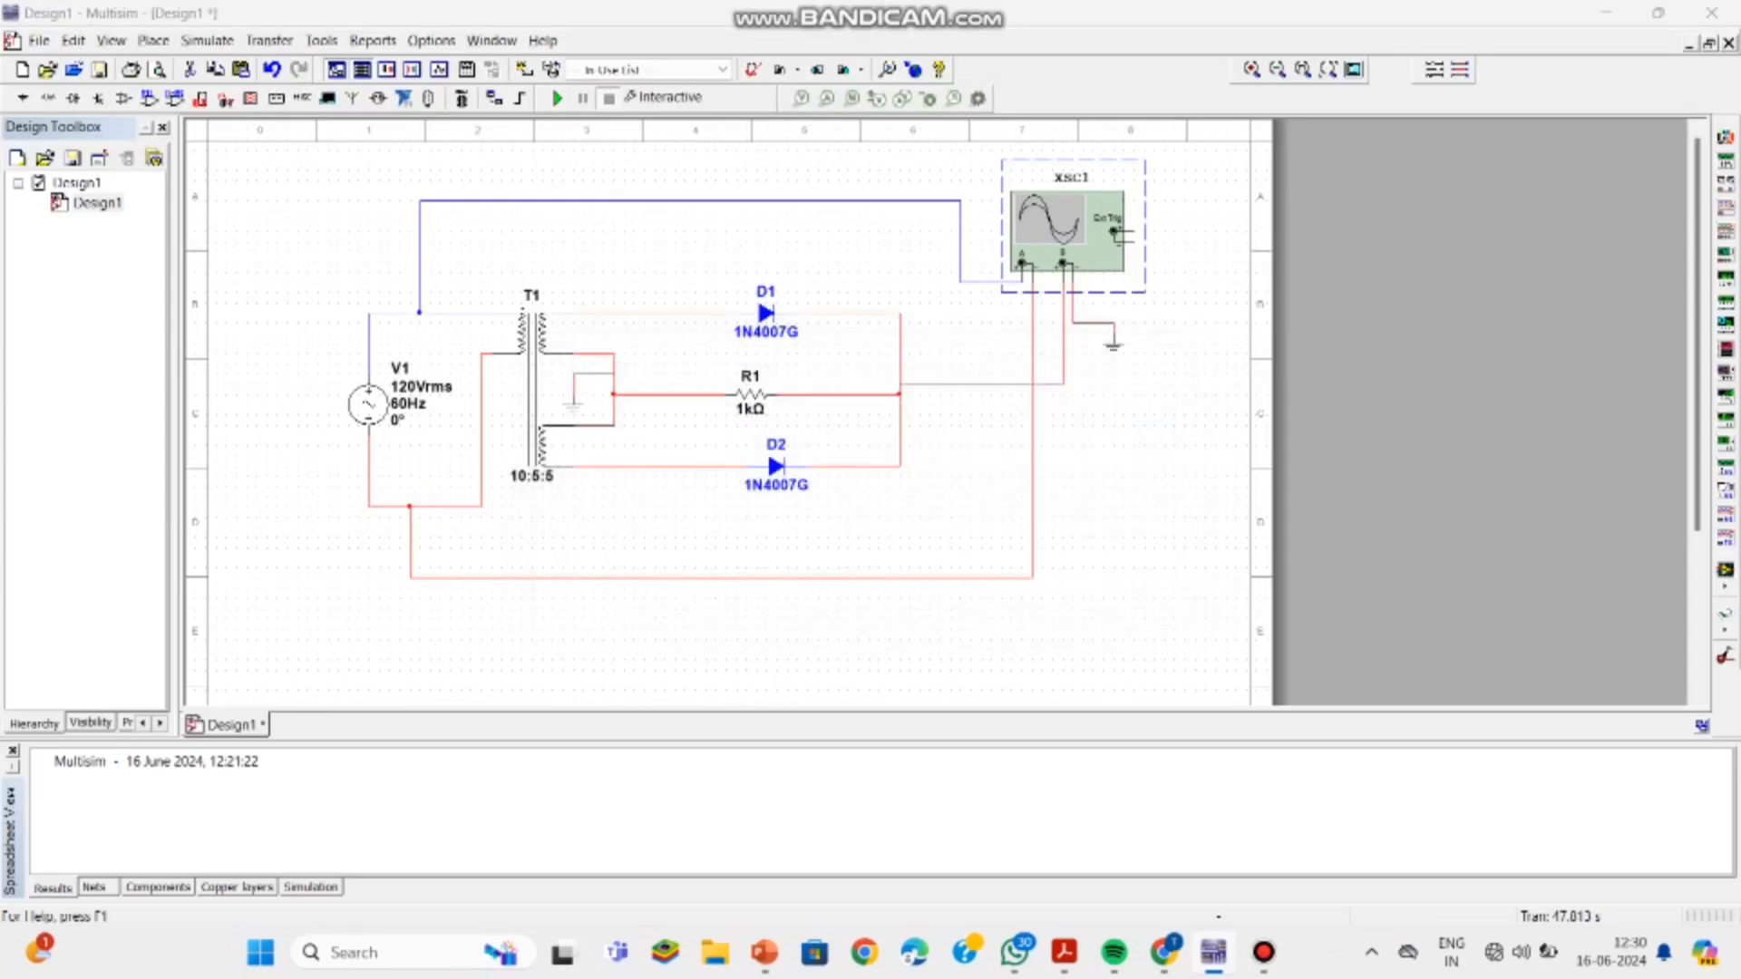
pyautogui.hotkey('ctrl', 's')
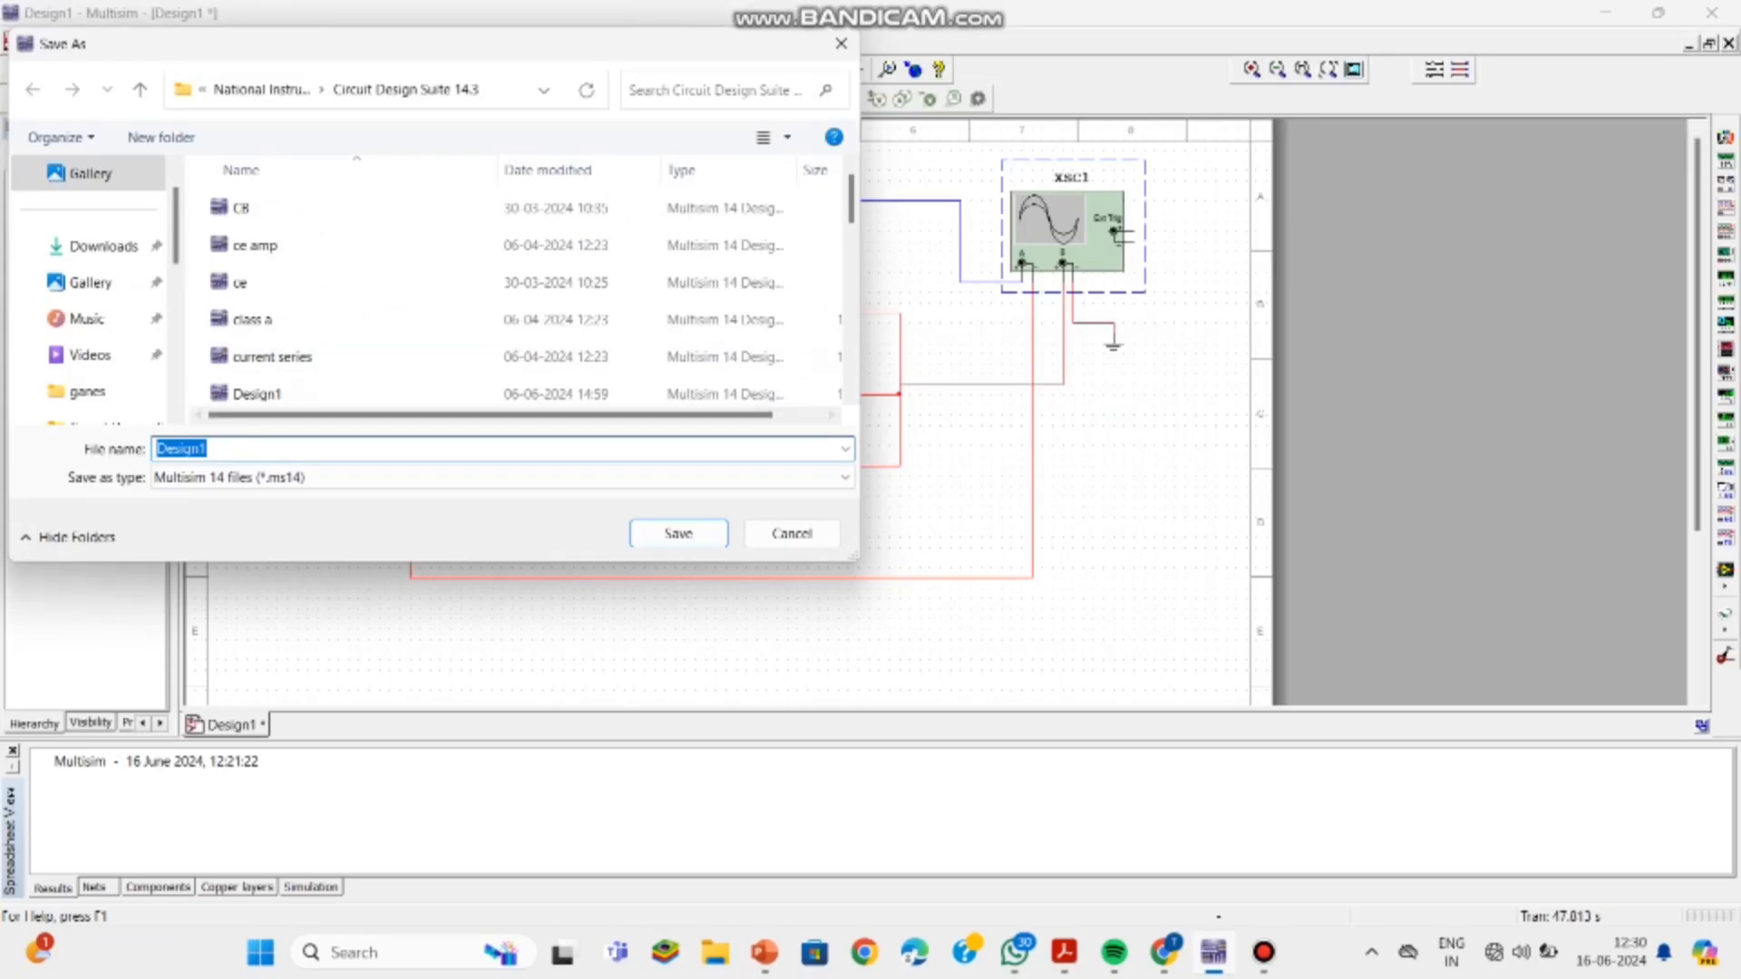
pyautogui.press('BackSpace')
pyautogui.write('f')
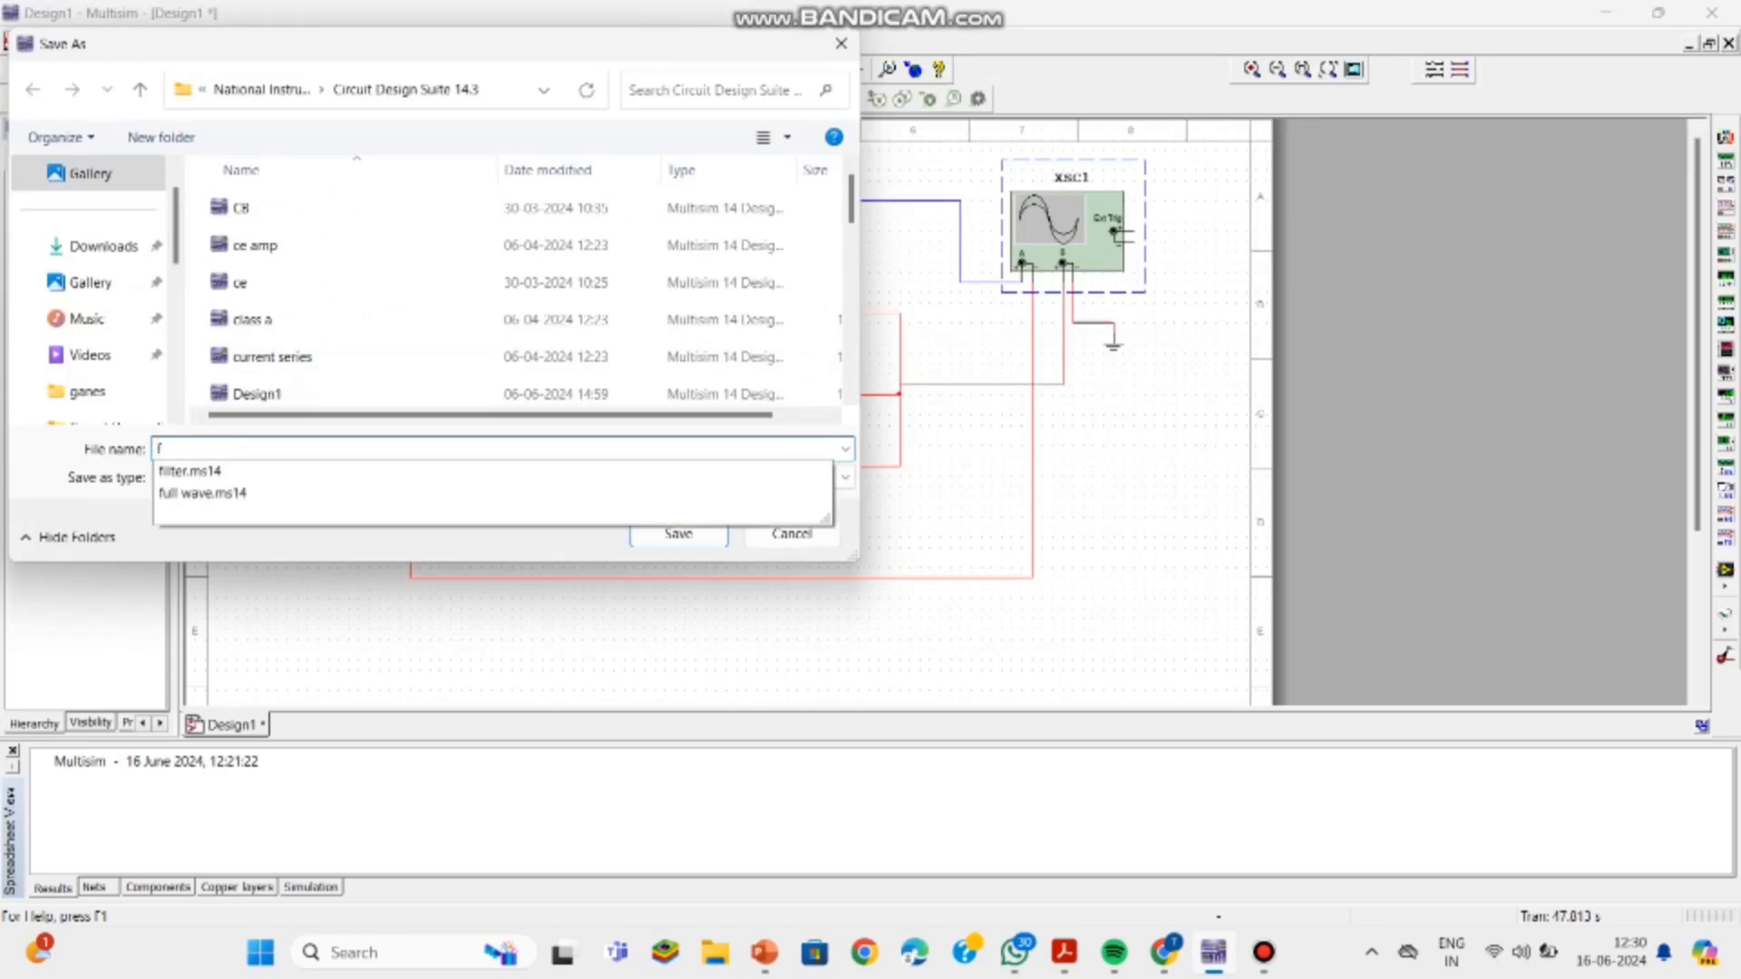
pyautogui.write('ull wav')
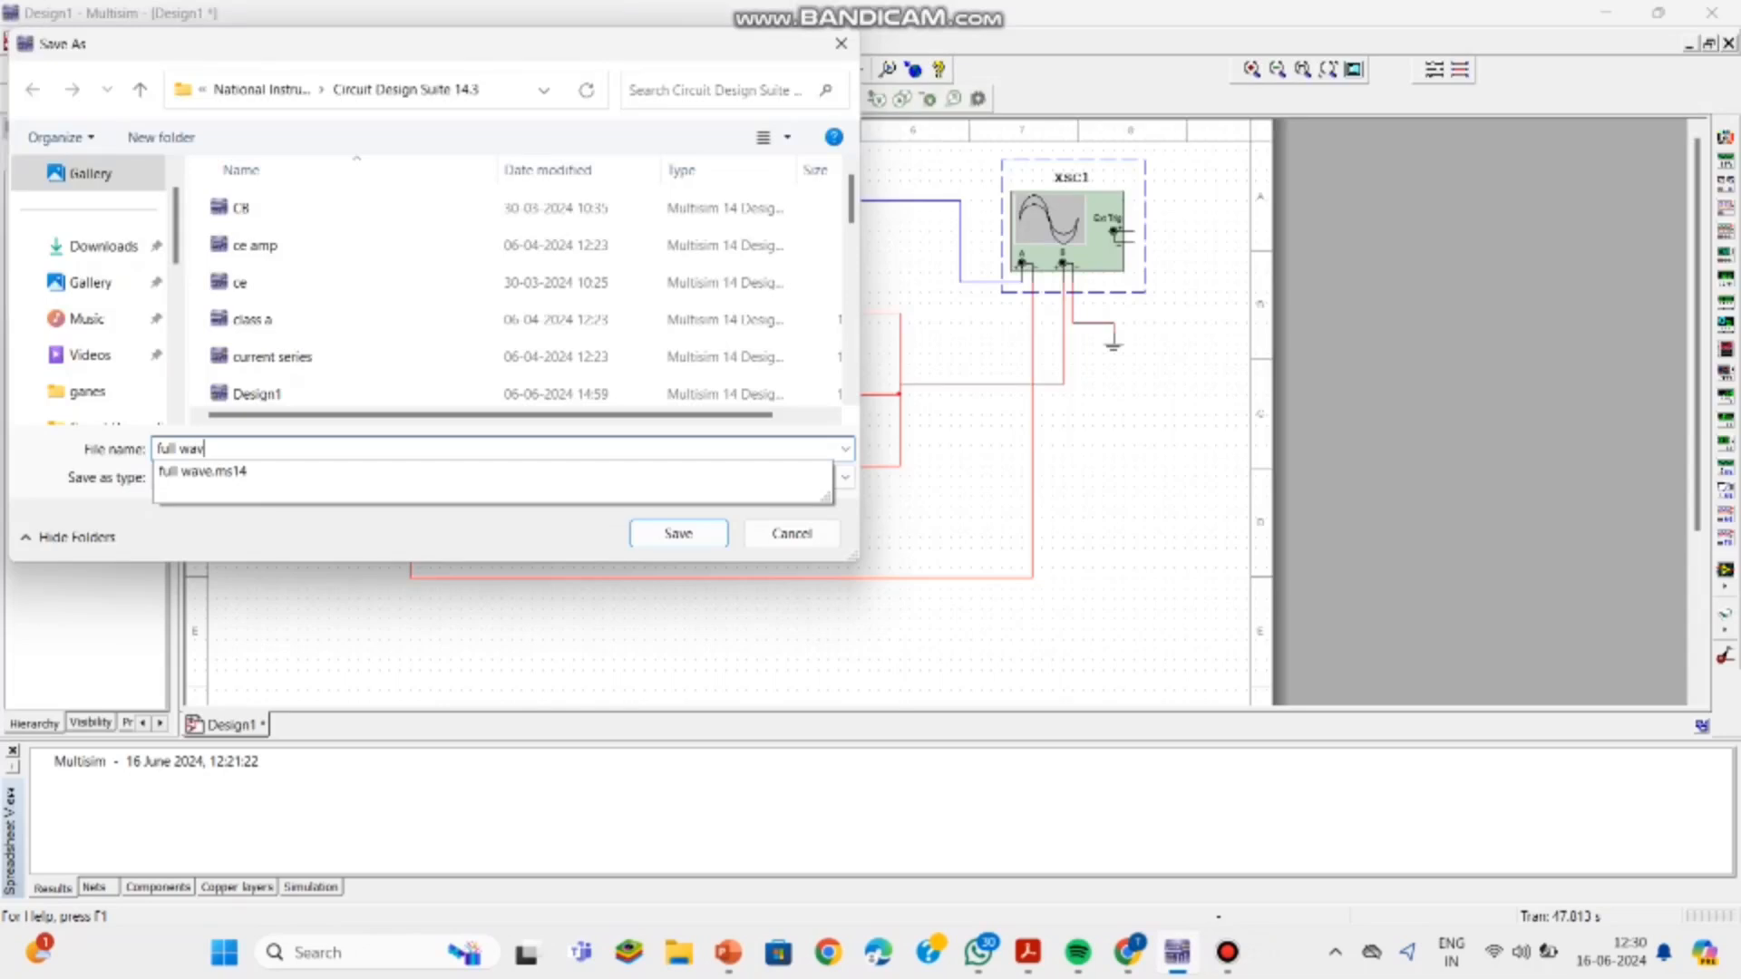
pyautogui.write('e wi')
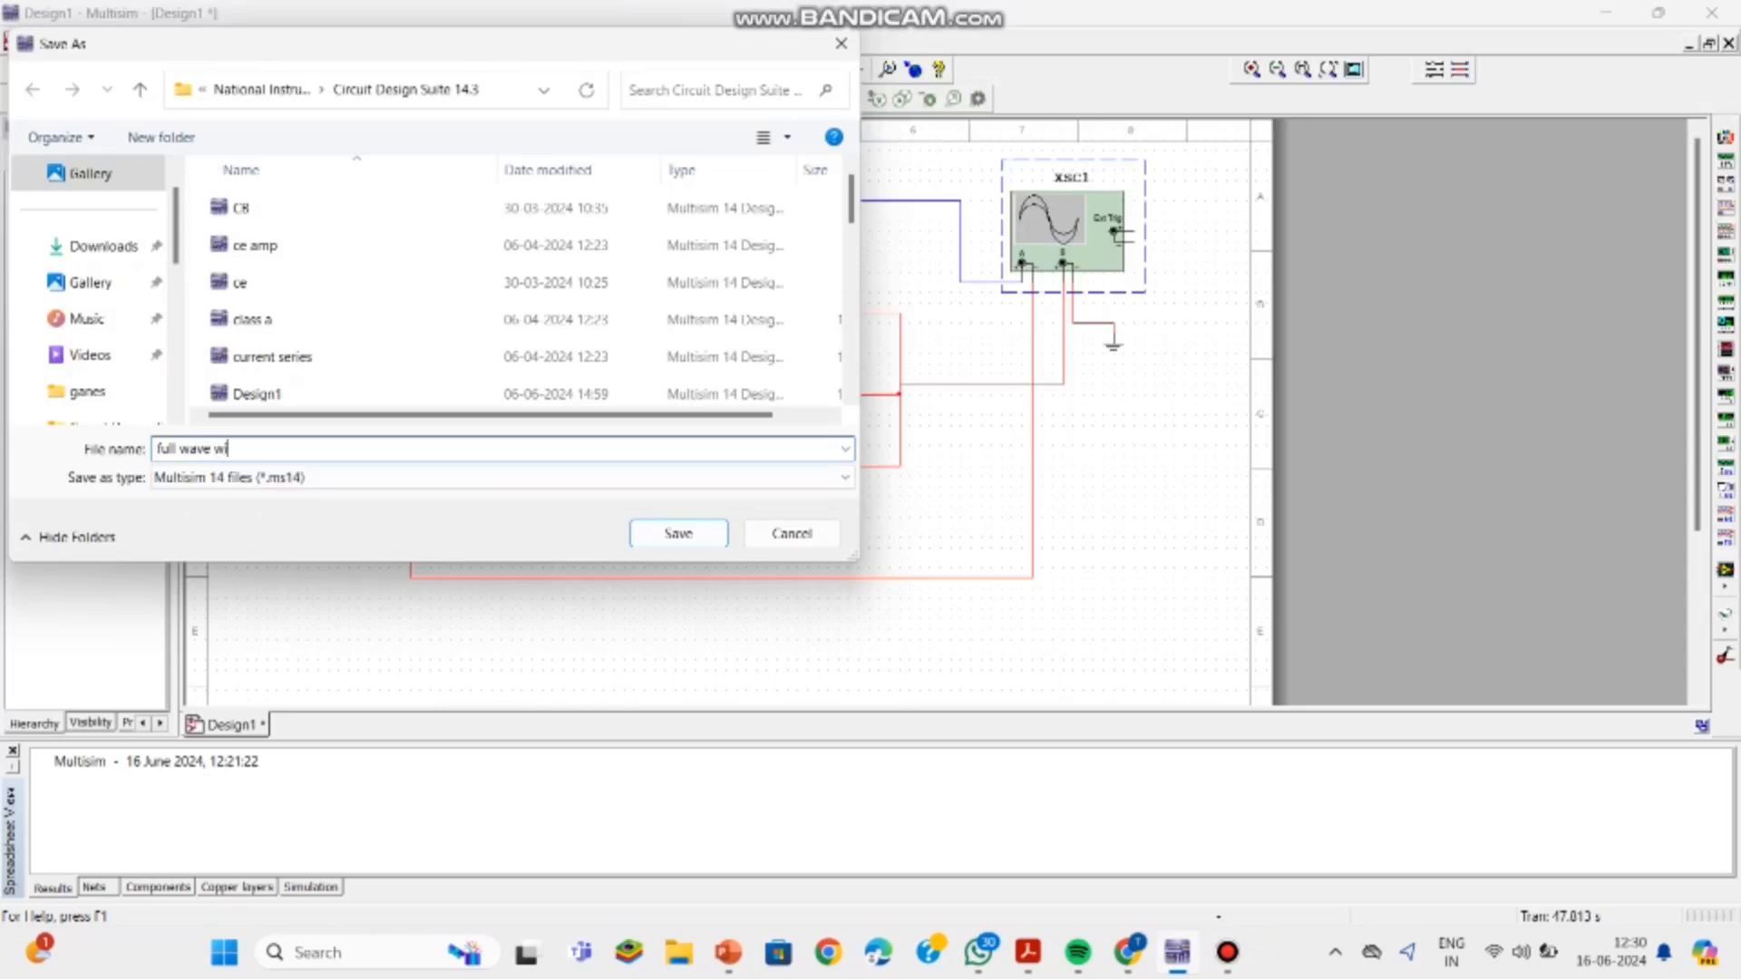
pyautogui.write('thout ')
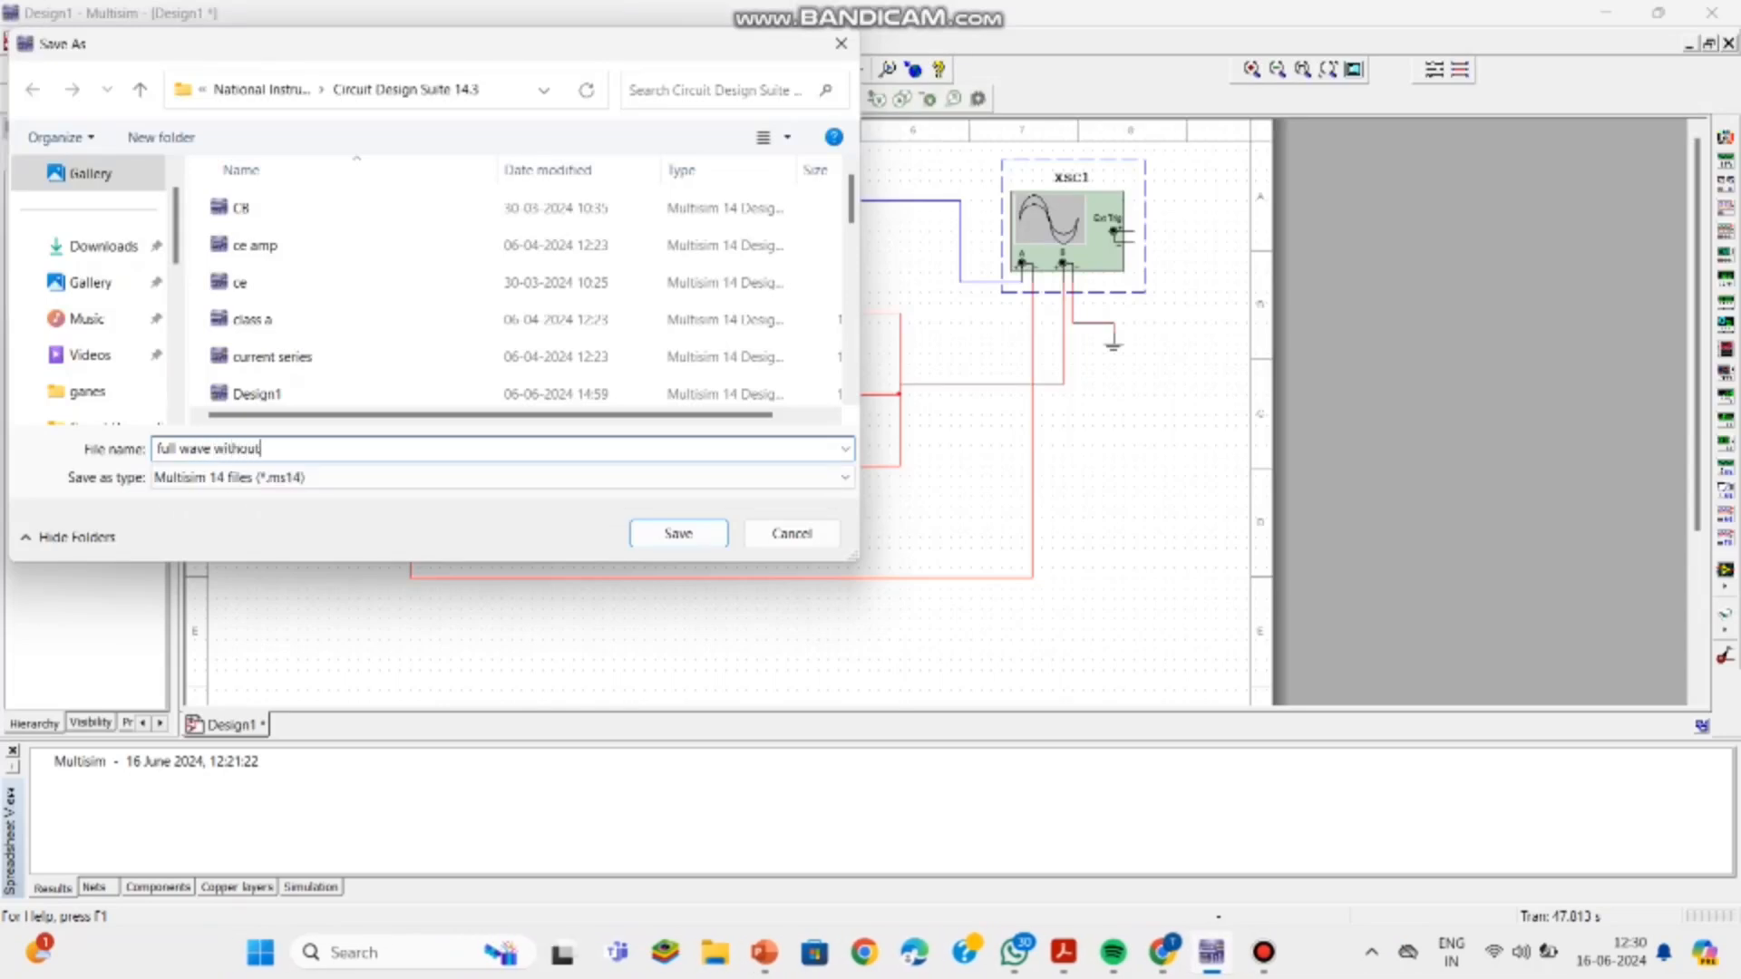
pyautogui.write('fil')
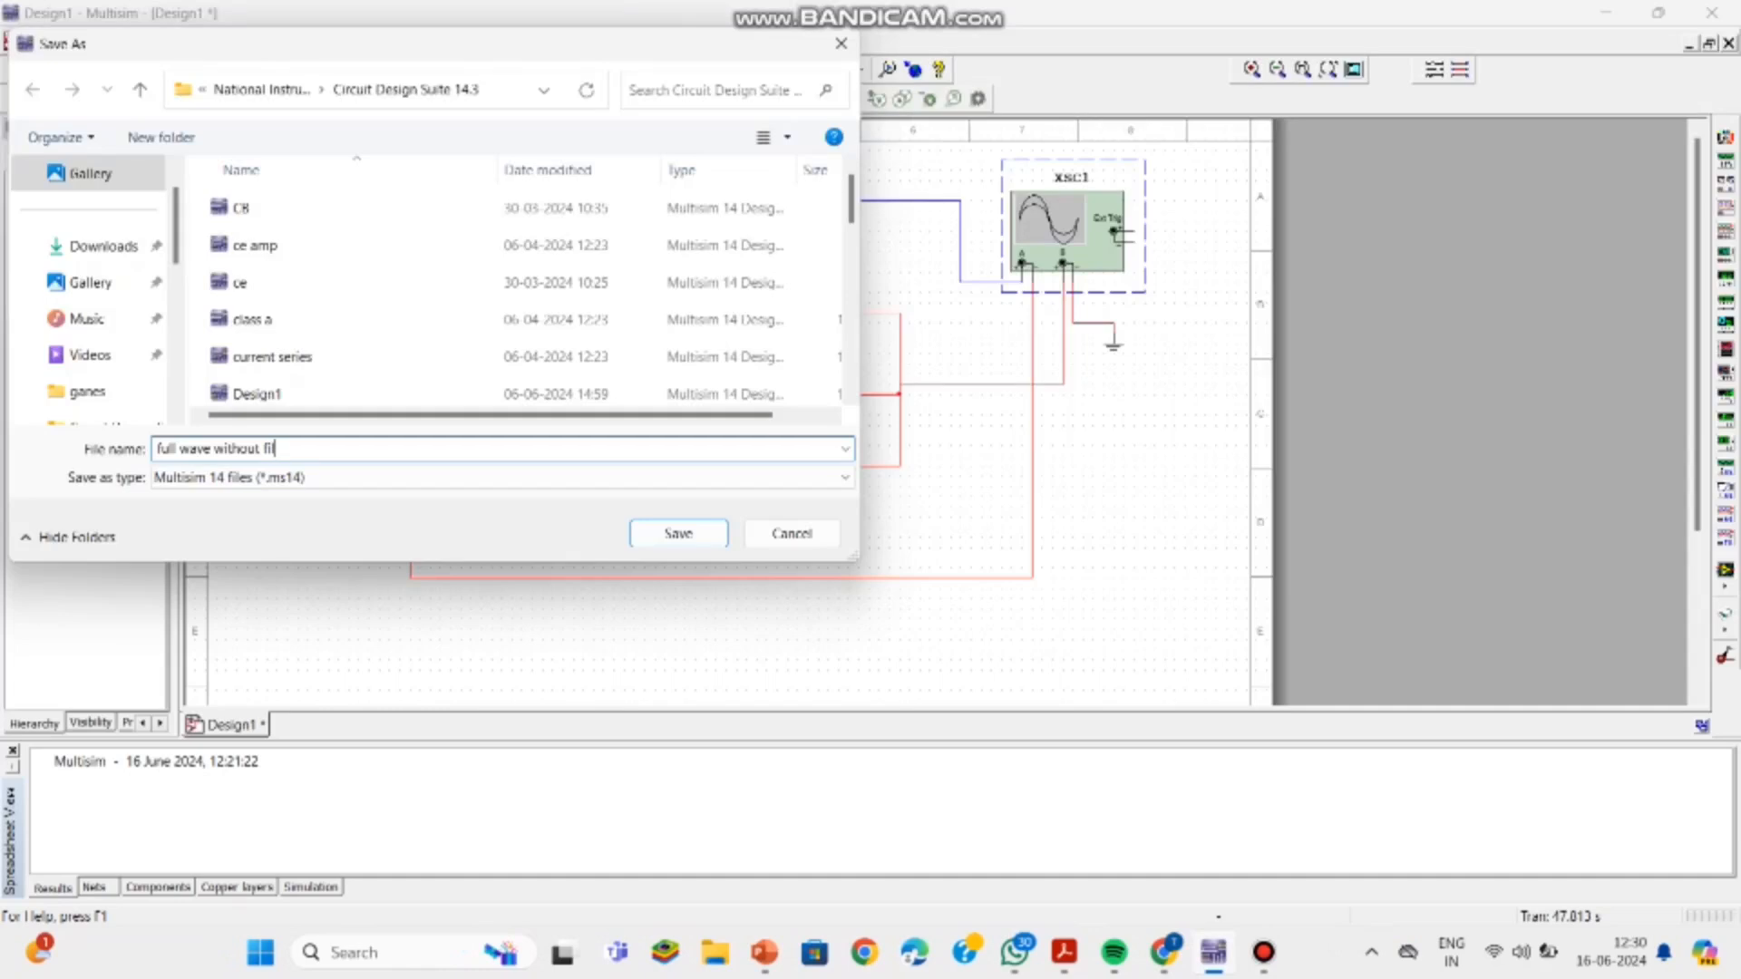
pyautogui.write('ter')
pyautogui.press('Return')
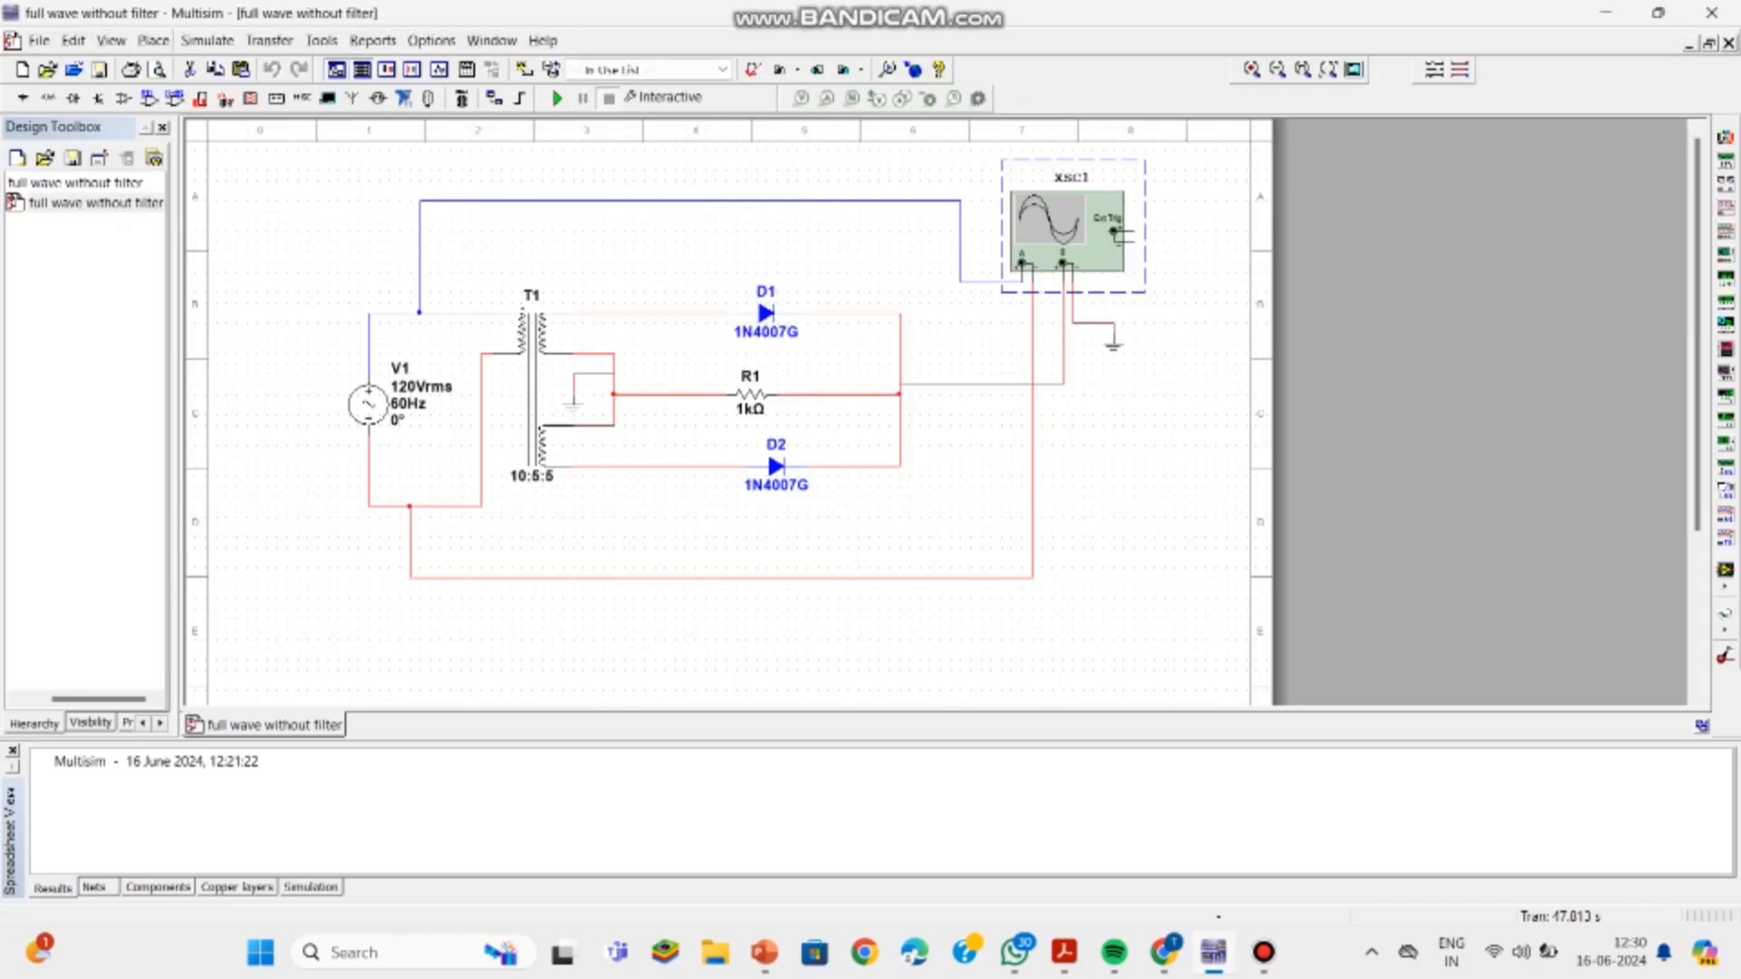
# Step: Place a 10 µF capacitor from the Basic group's CAPACITOR family directly above resistor R1
pyautogui.hotkey('alt', 'p')
pyautogui.press('Return')
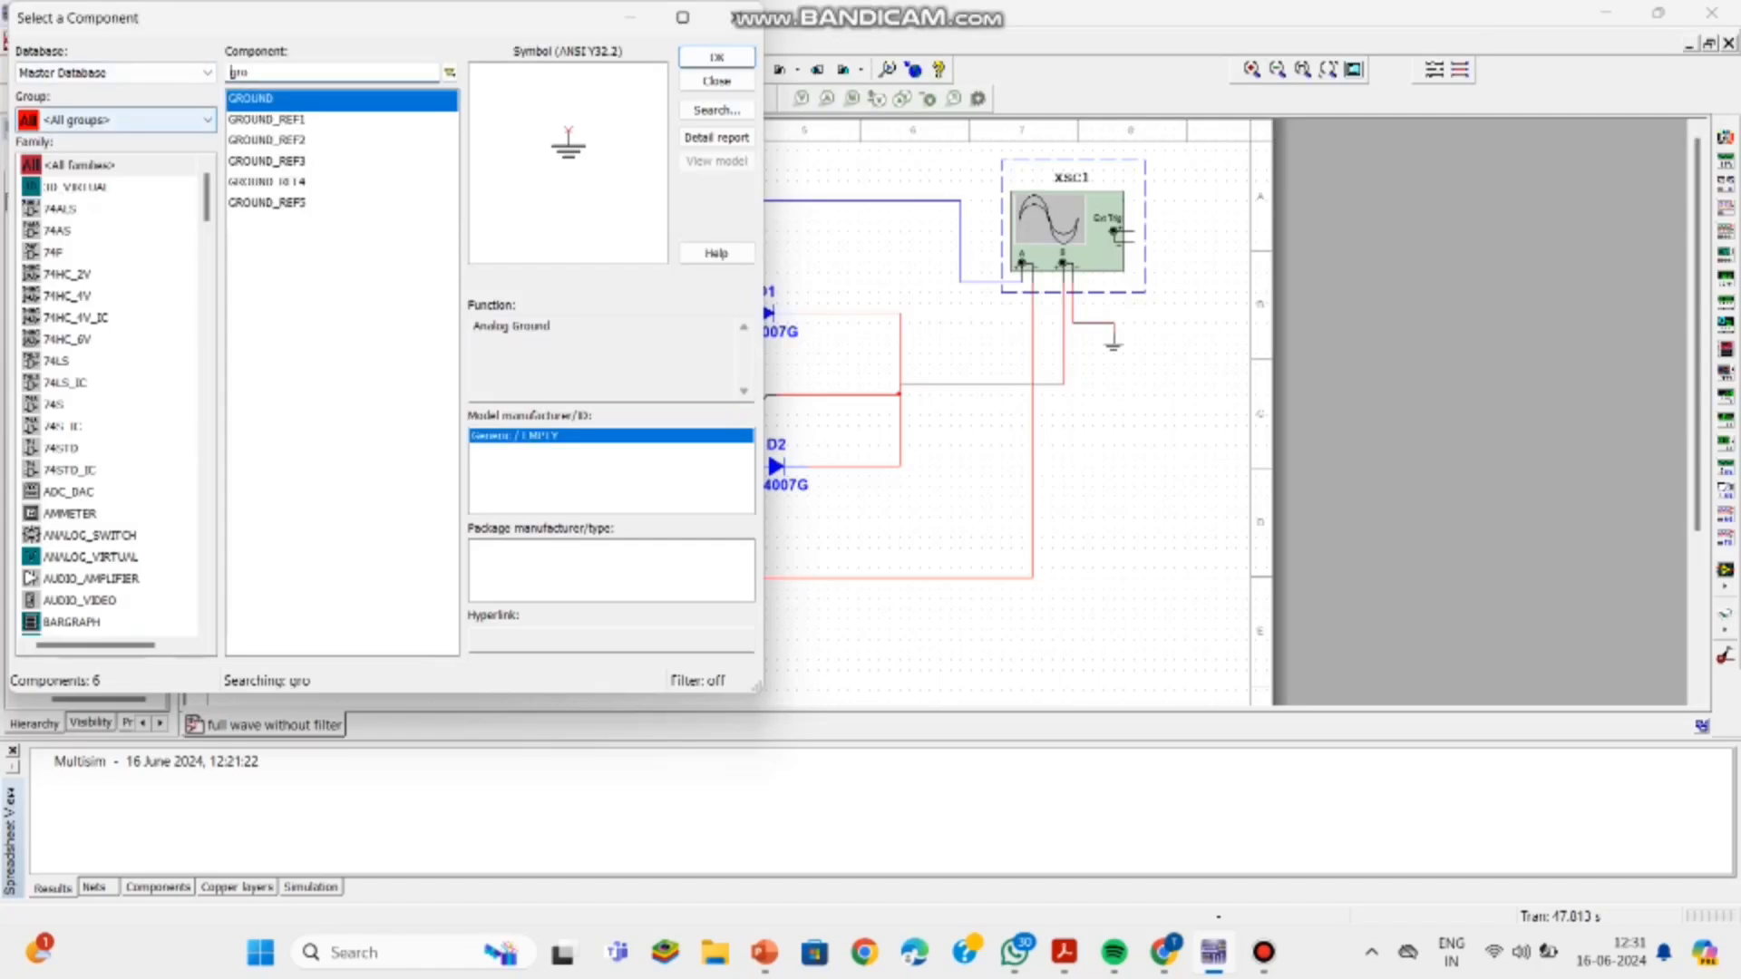
pyautogui.press('BackSpace')
pyautogui.press('BackSpace')
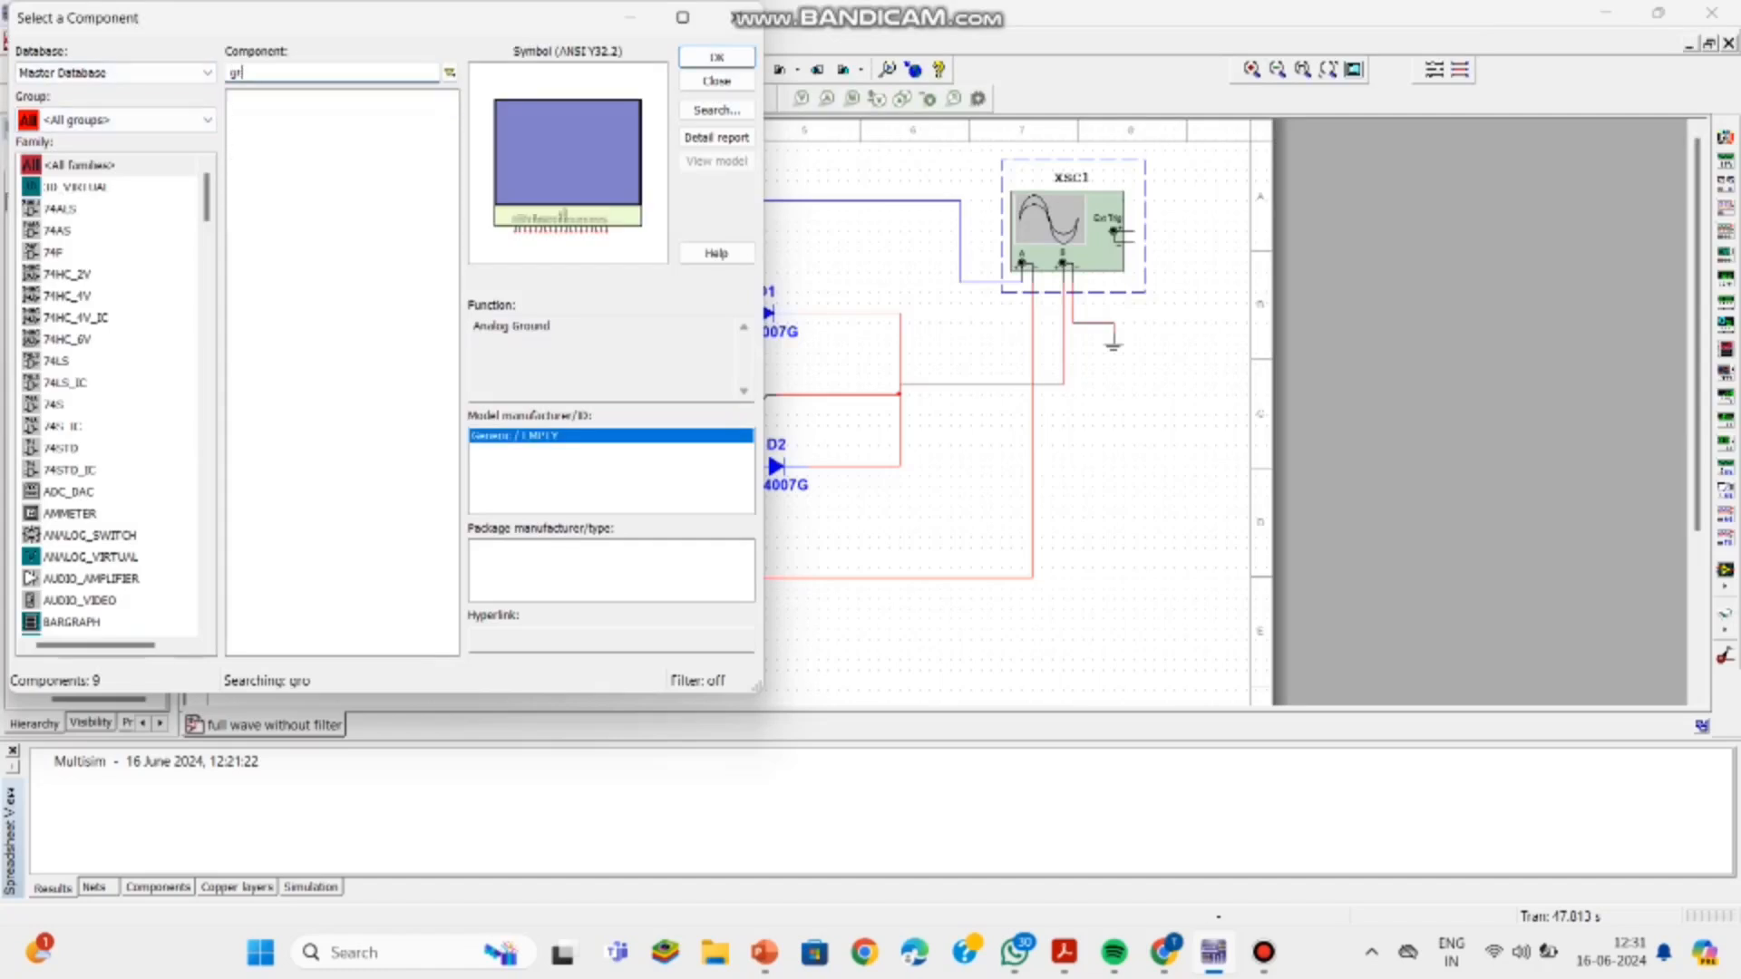
pyautogui.press('BackSpace')
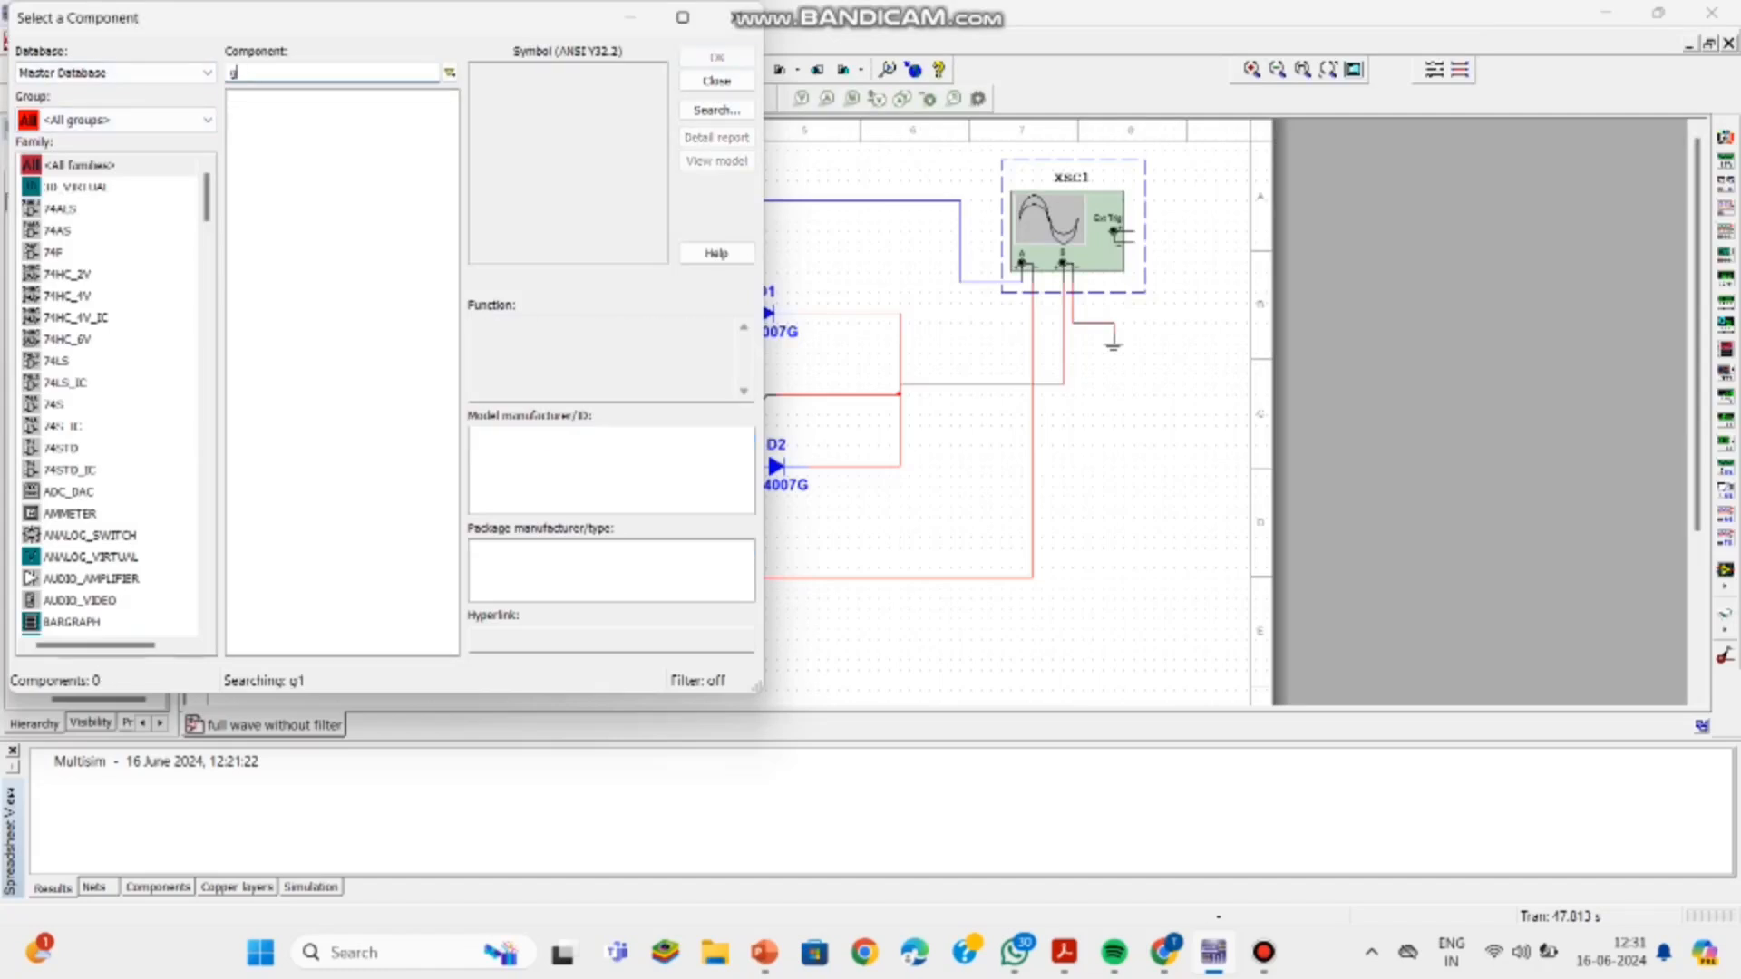
pyautogui.click(116, 120)
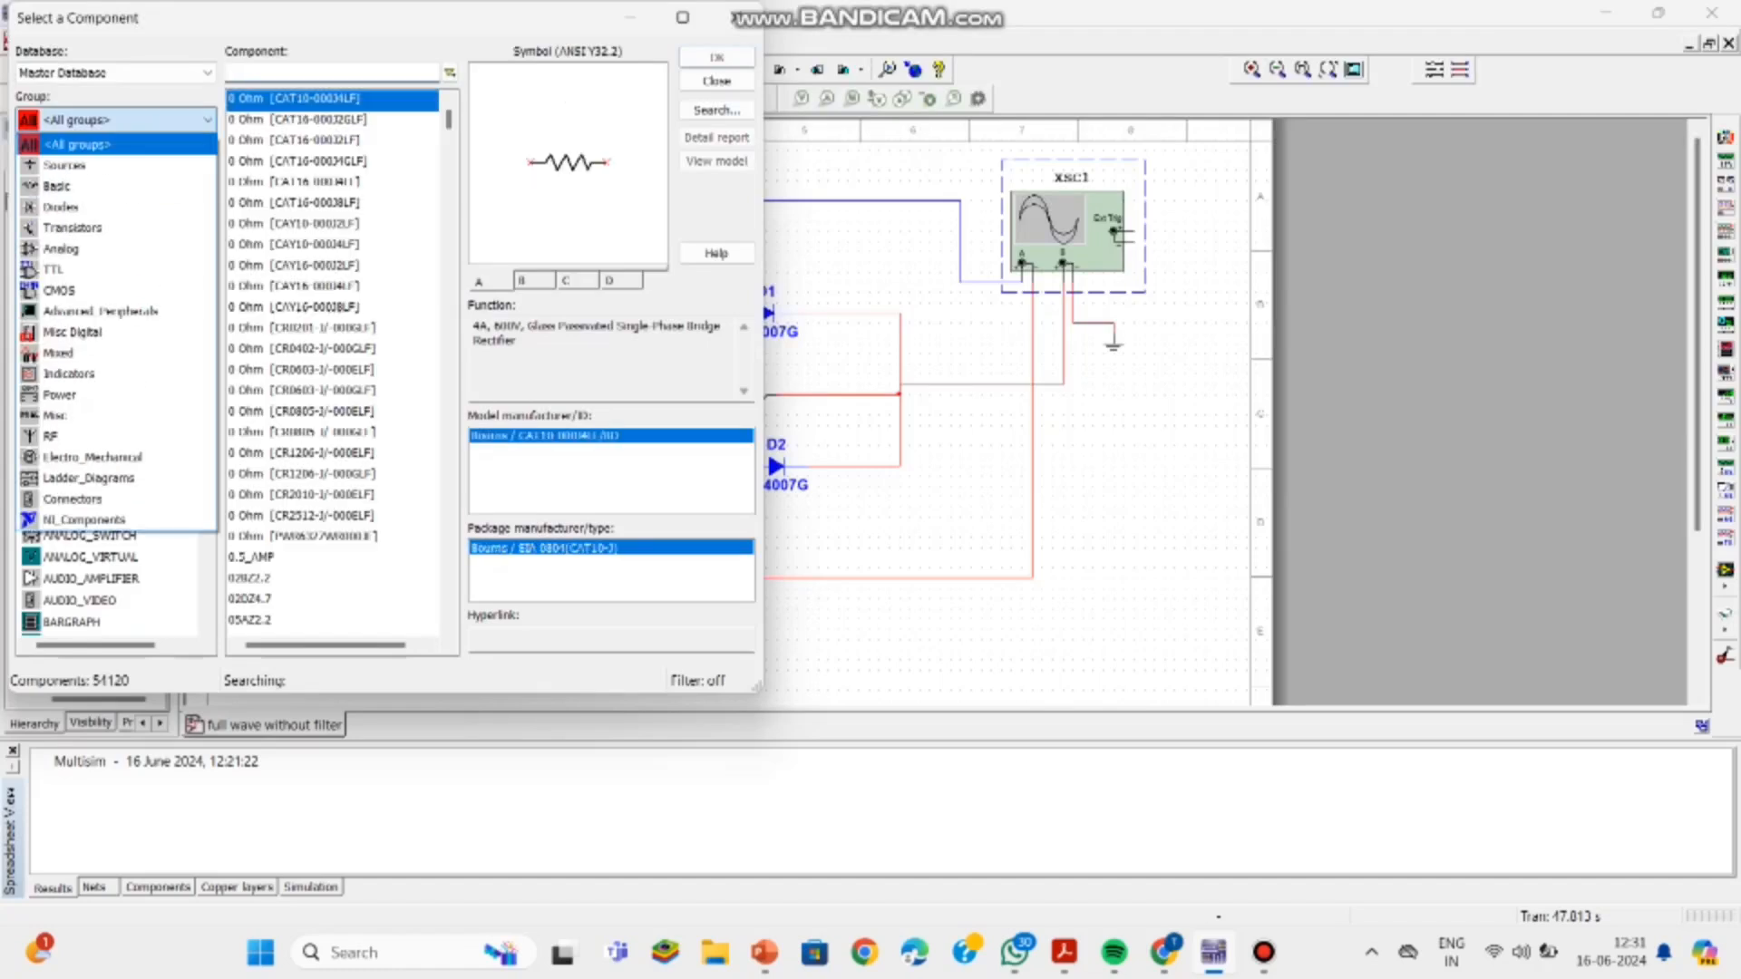
pyautogui.click(58, 186)
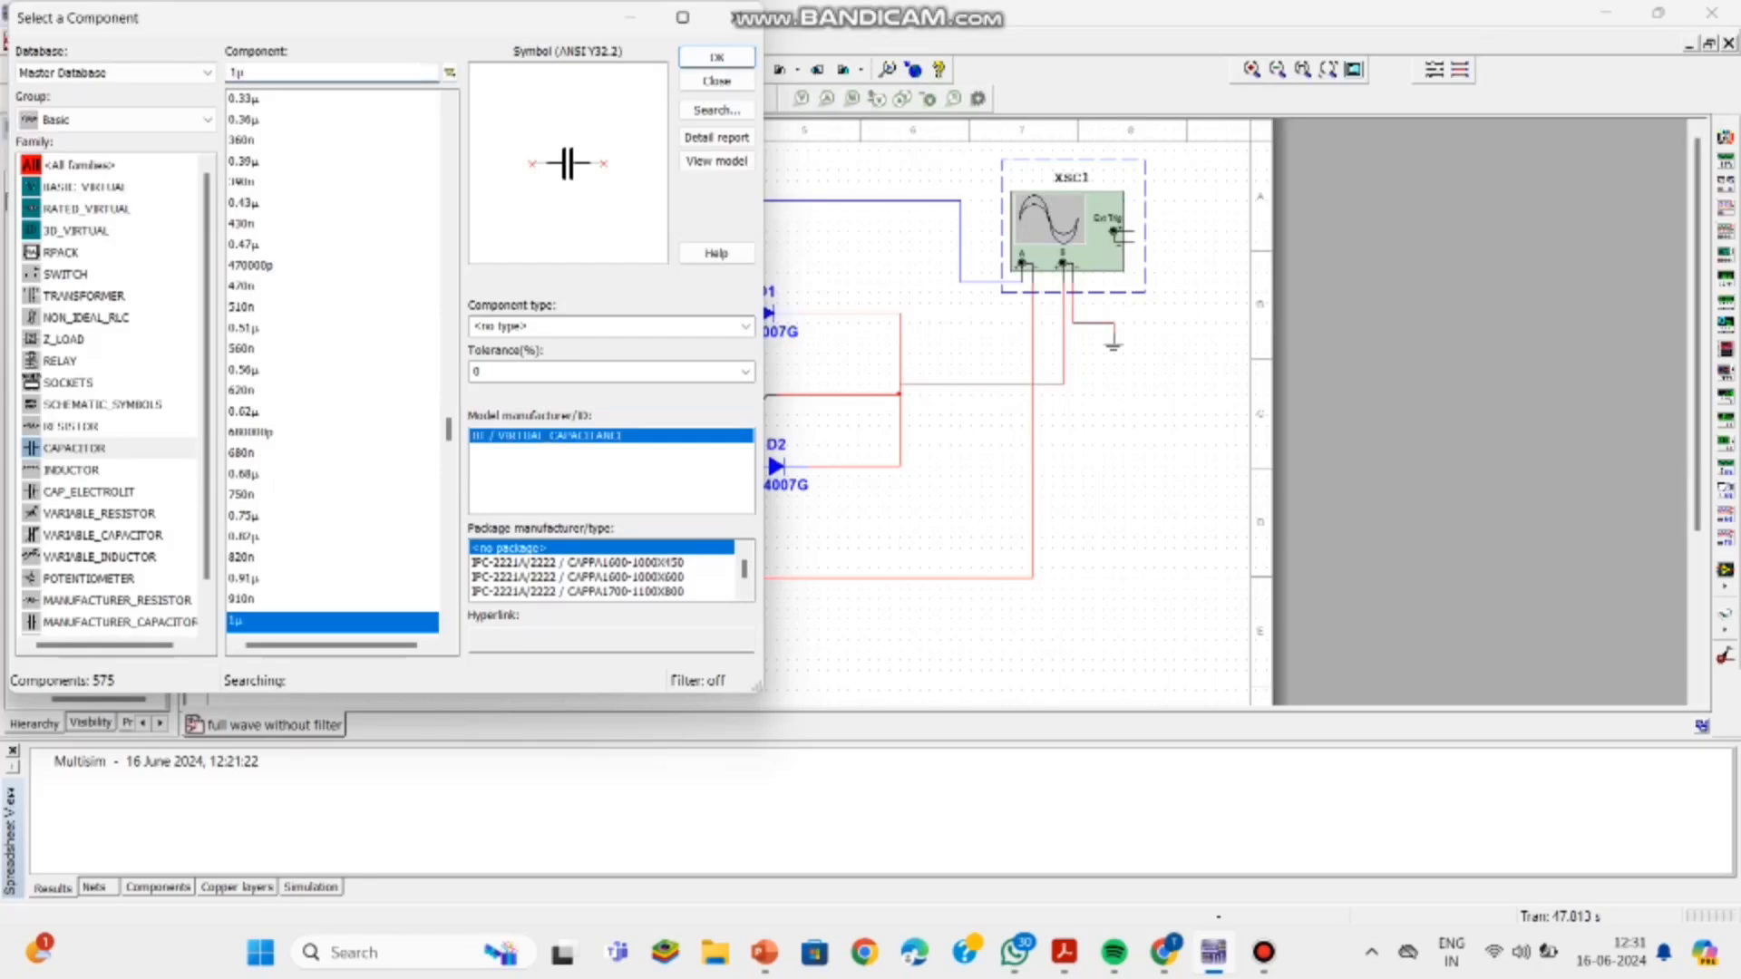
pyautogui.write('0')
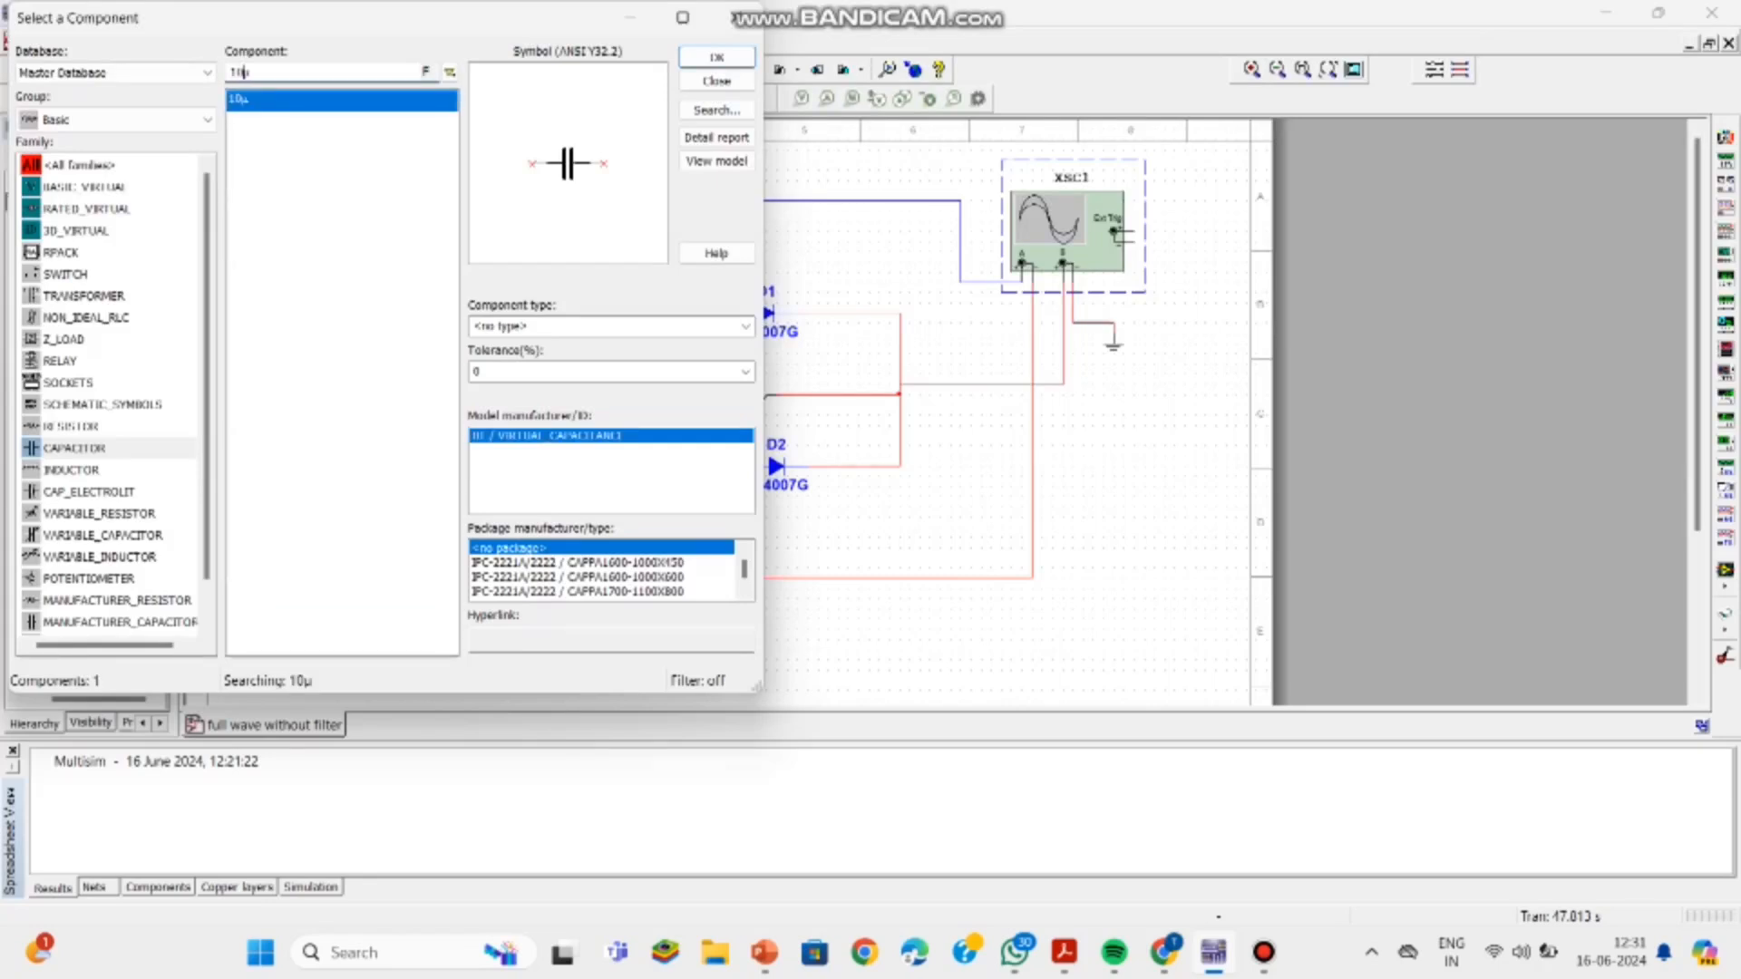
pyautogui.click(716, 57)
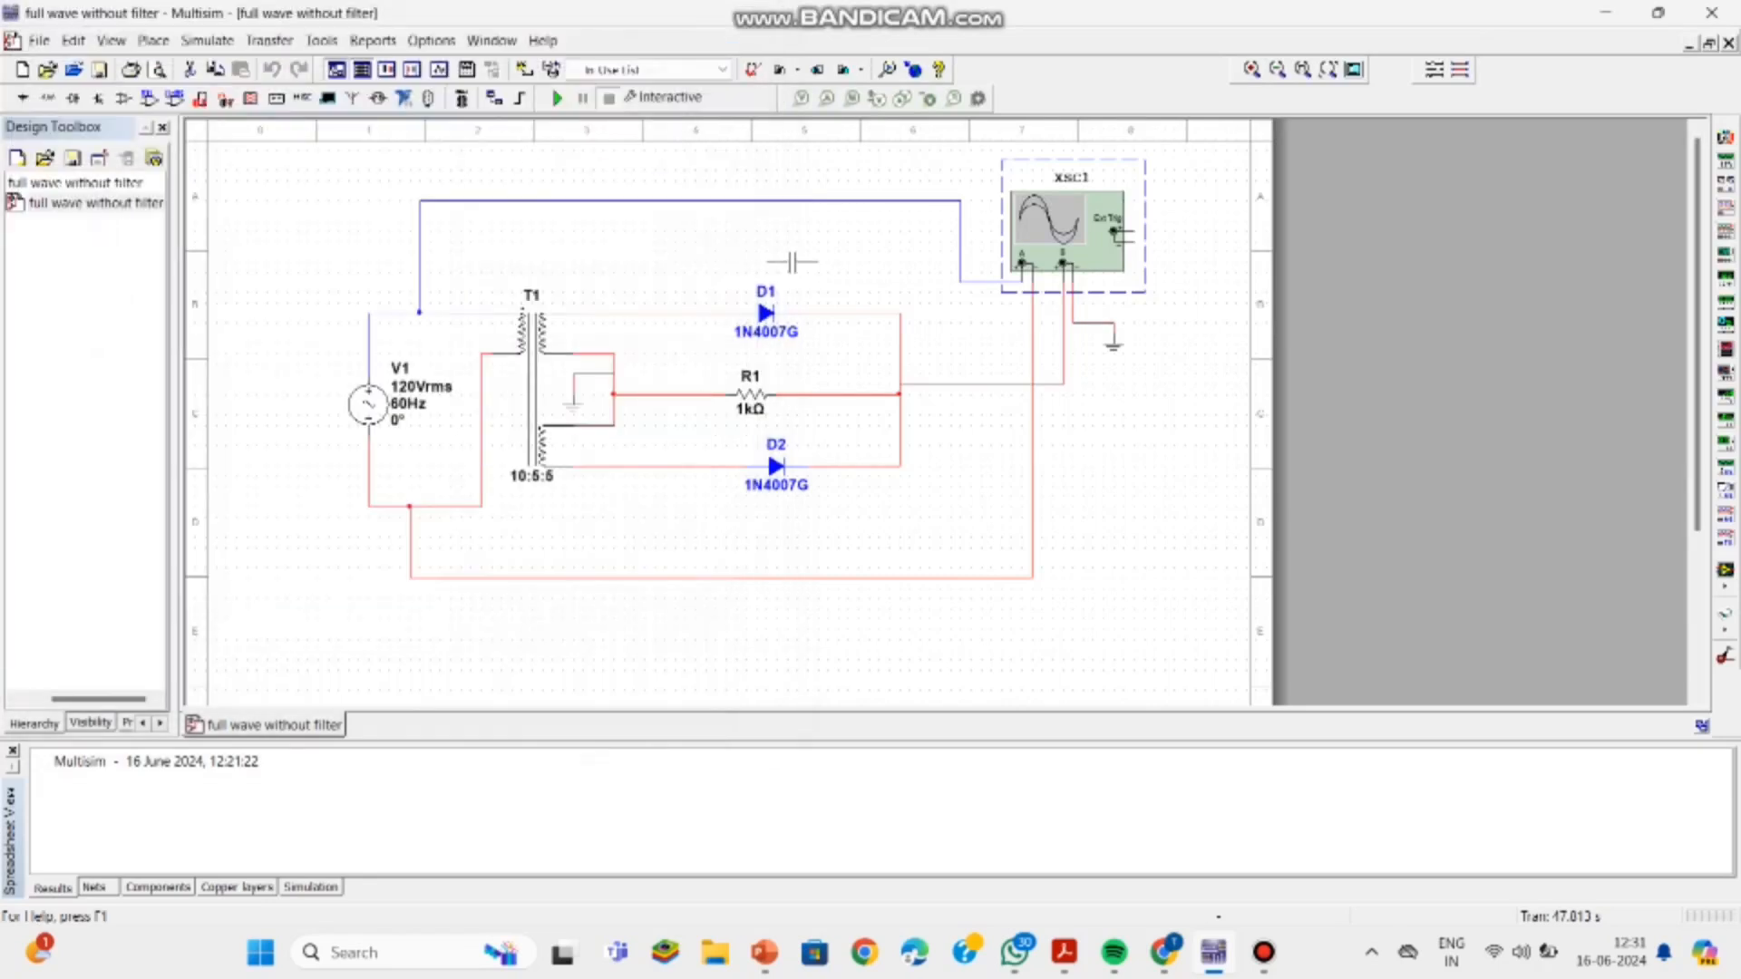
pyautogui.click(752, 354)
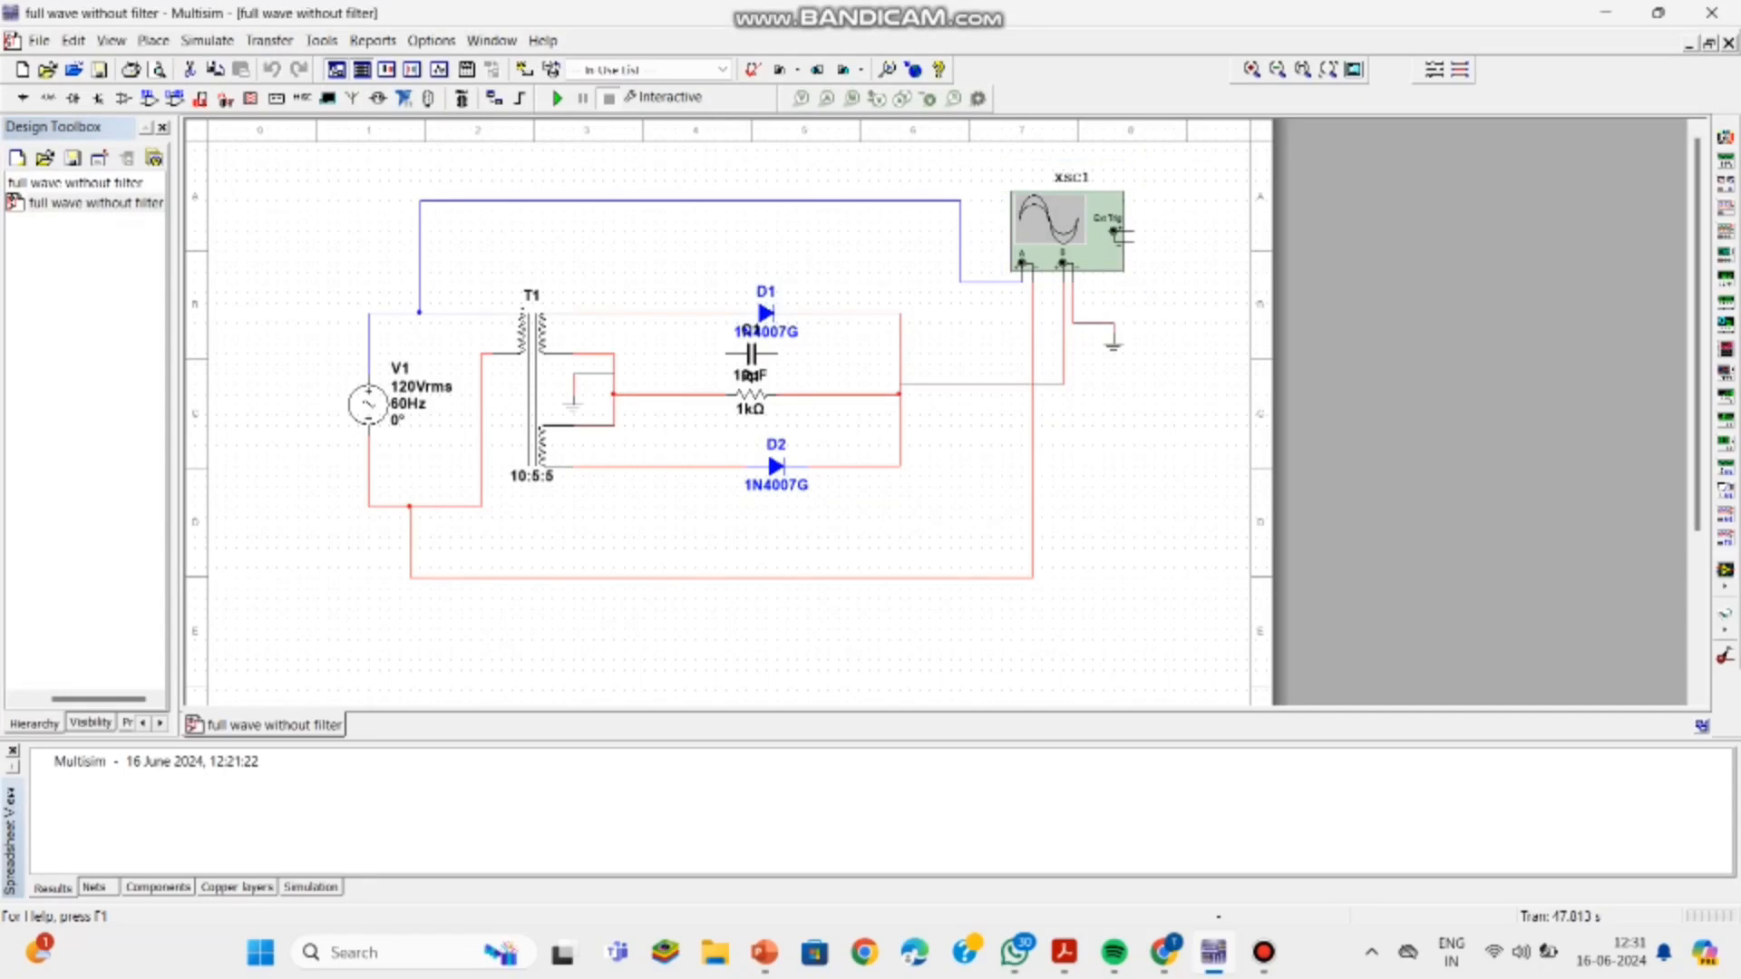
pyautogui.press('Escape')
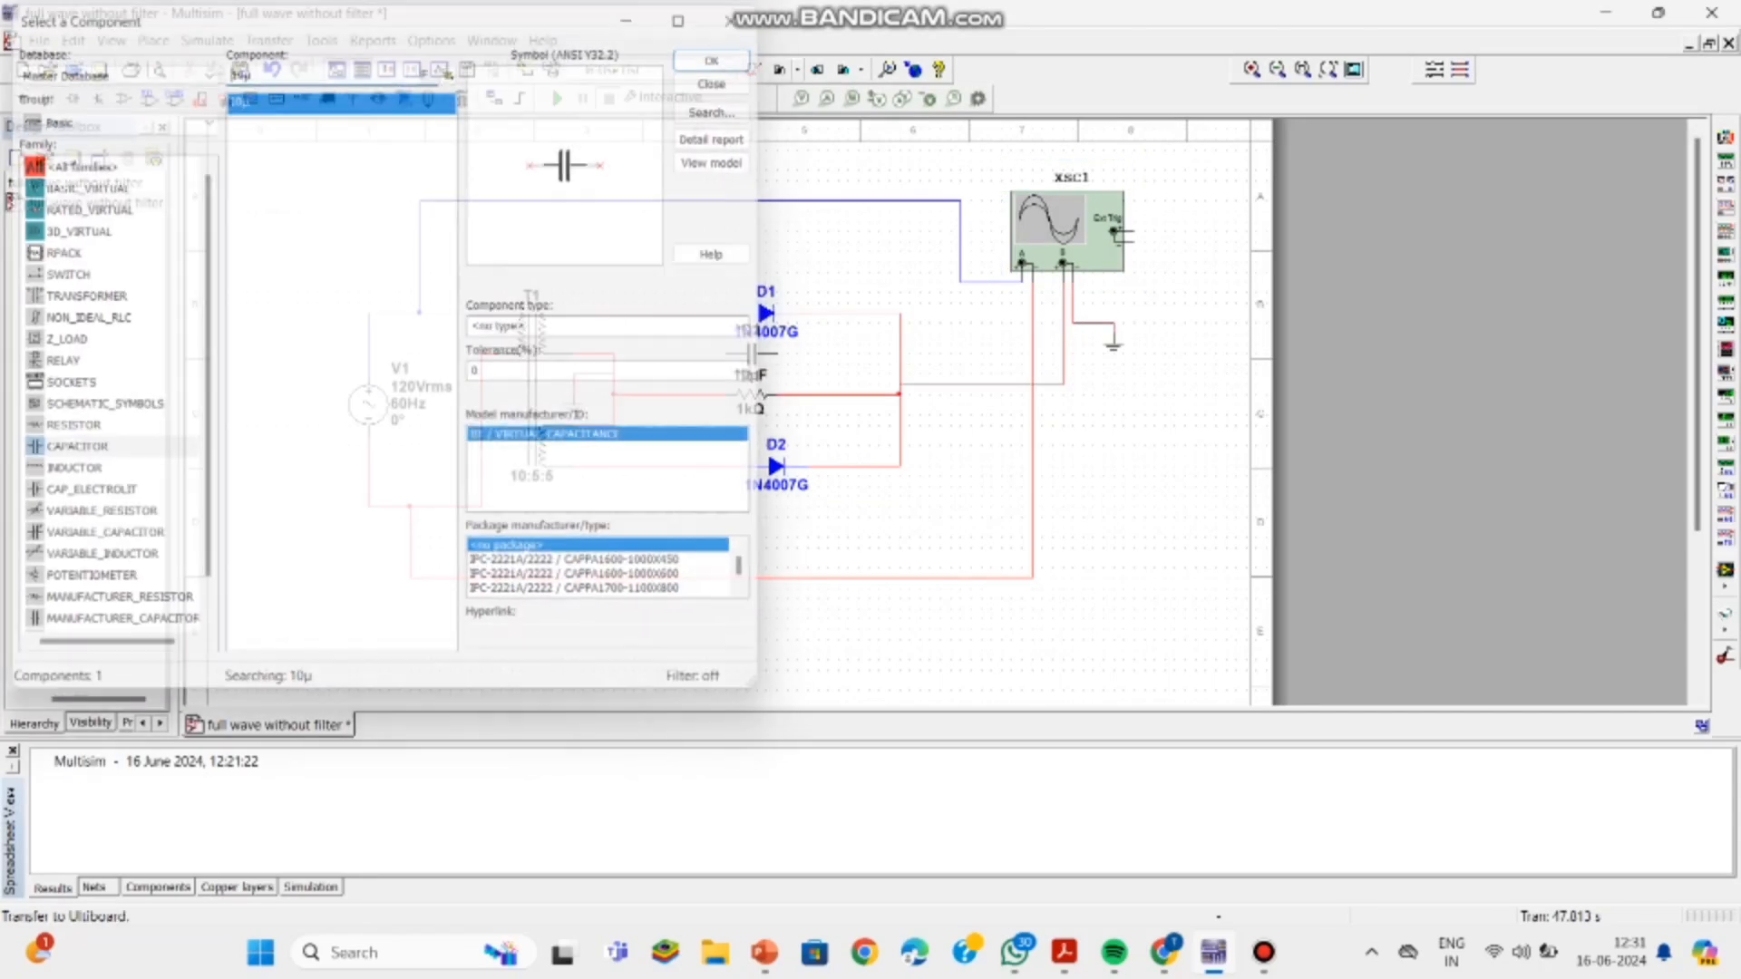
# Step: Move diode D1 higher above the capacitor and align its wire from transformer T1's upper secondary with it
pyautogui.moveTo(766, 313); pyautogui.dragTo(775, 292)
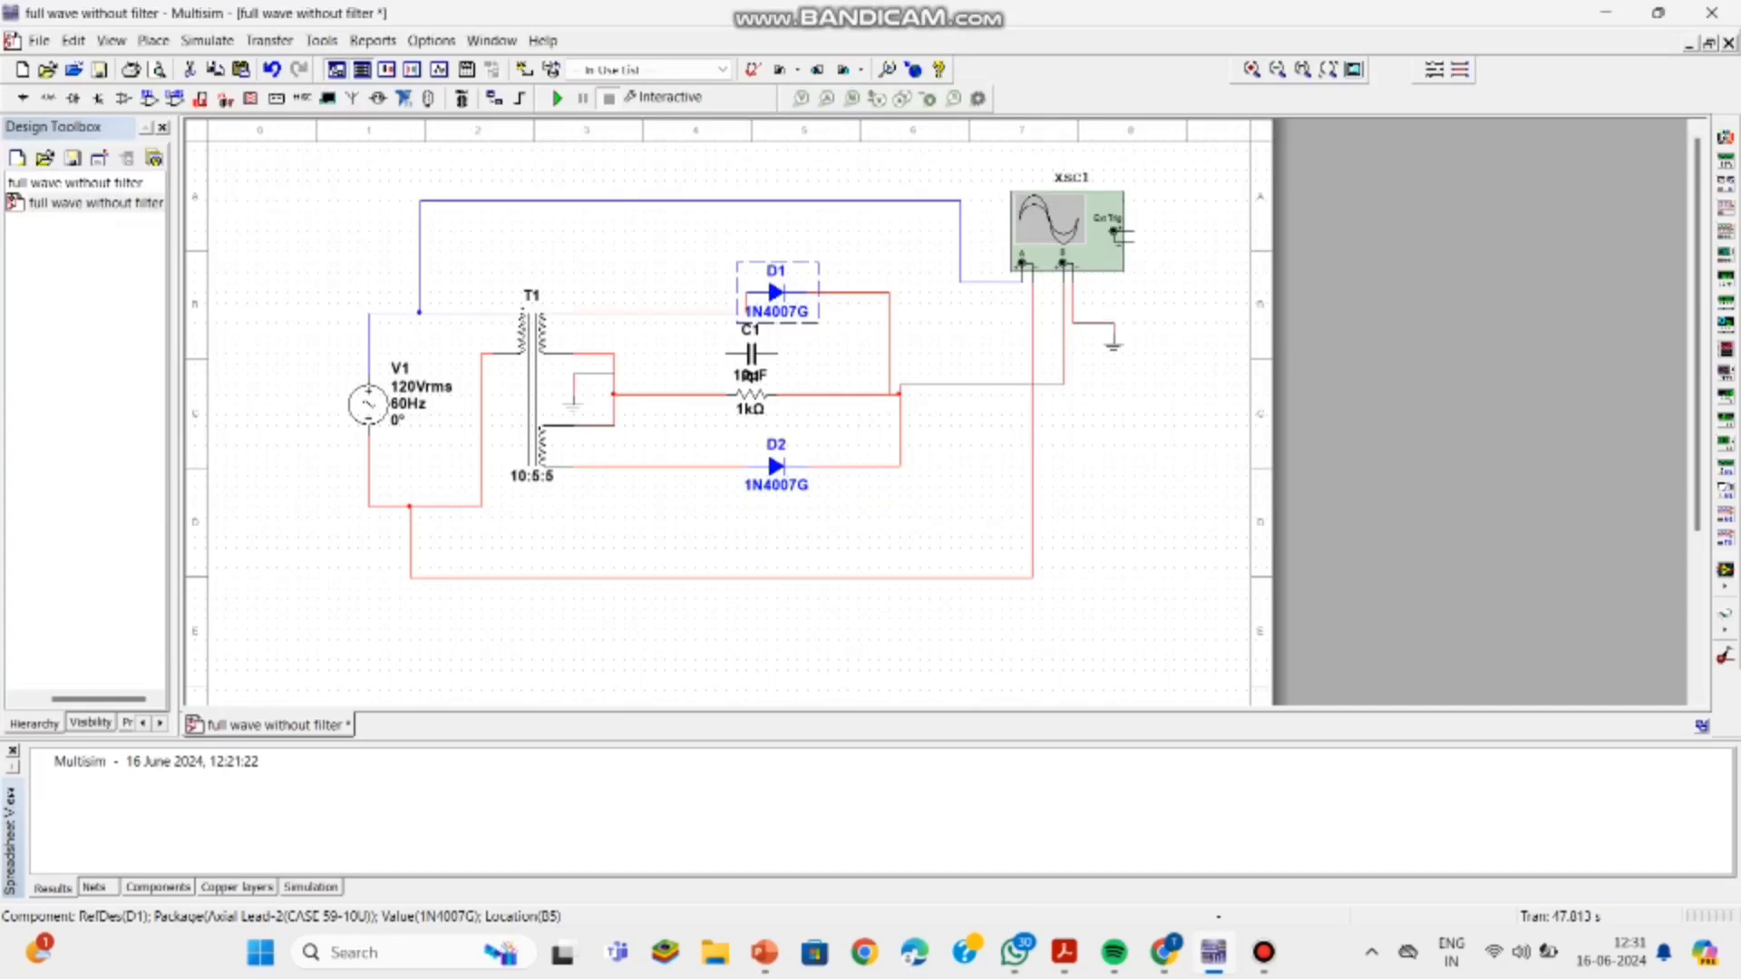
pyautogui.moveTo(673, 312); pyautogui.dragTo(673, 282)
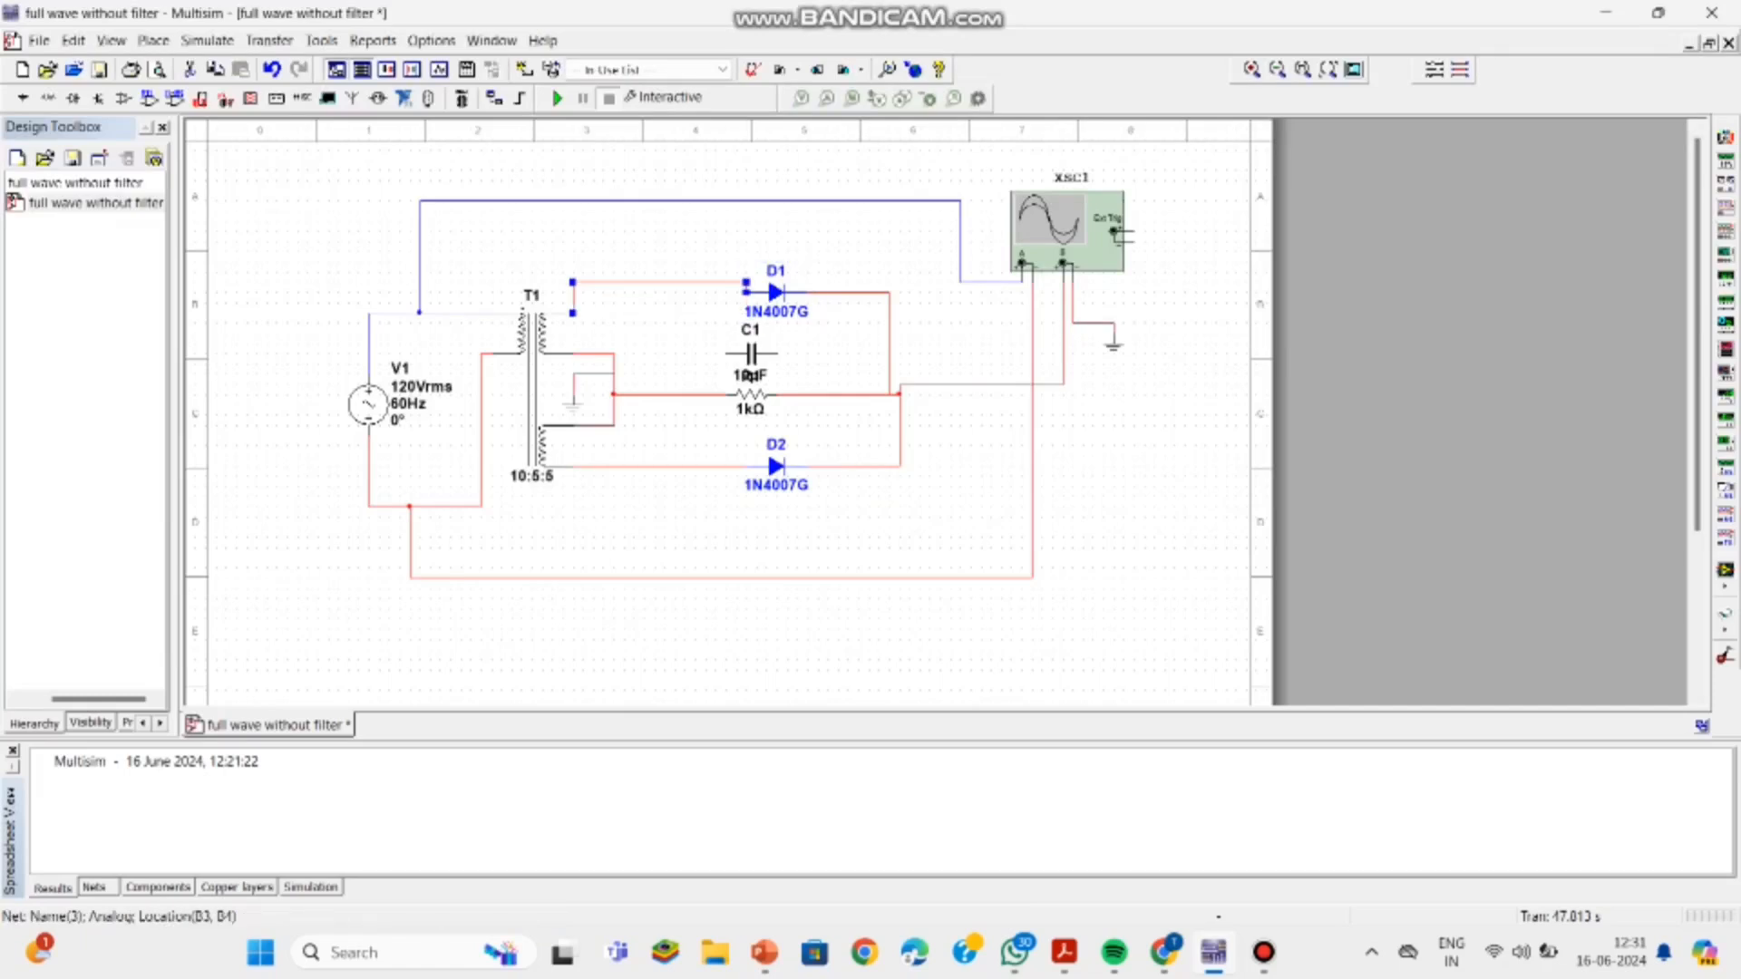
pyautogui.click(898, 395)
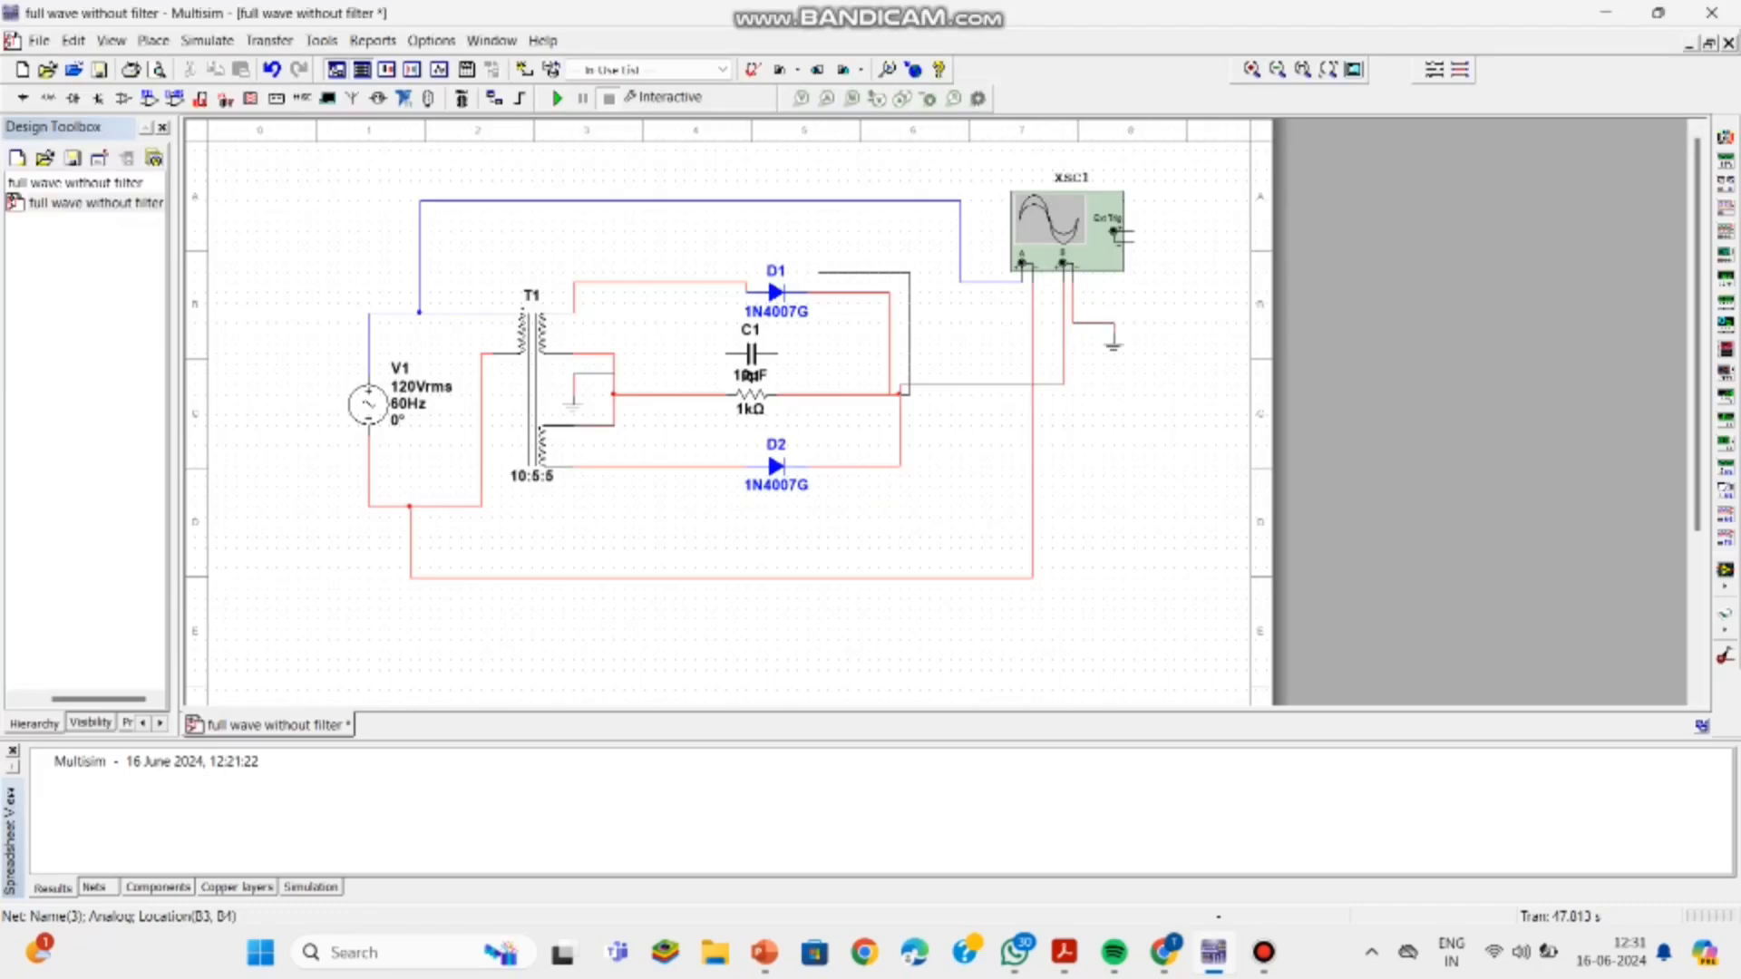
pyautogui.press('Escape')
pyautogui.moveTo(777, 292); pyautogui.dragTo(574, 293)
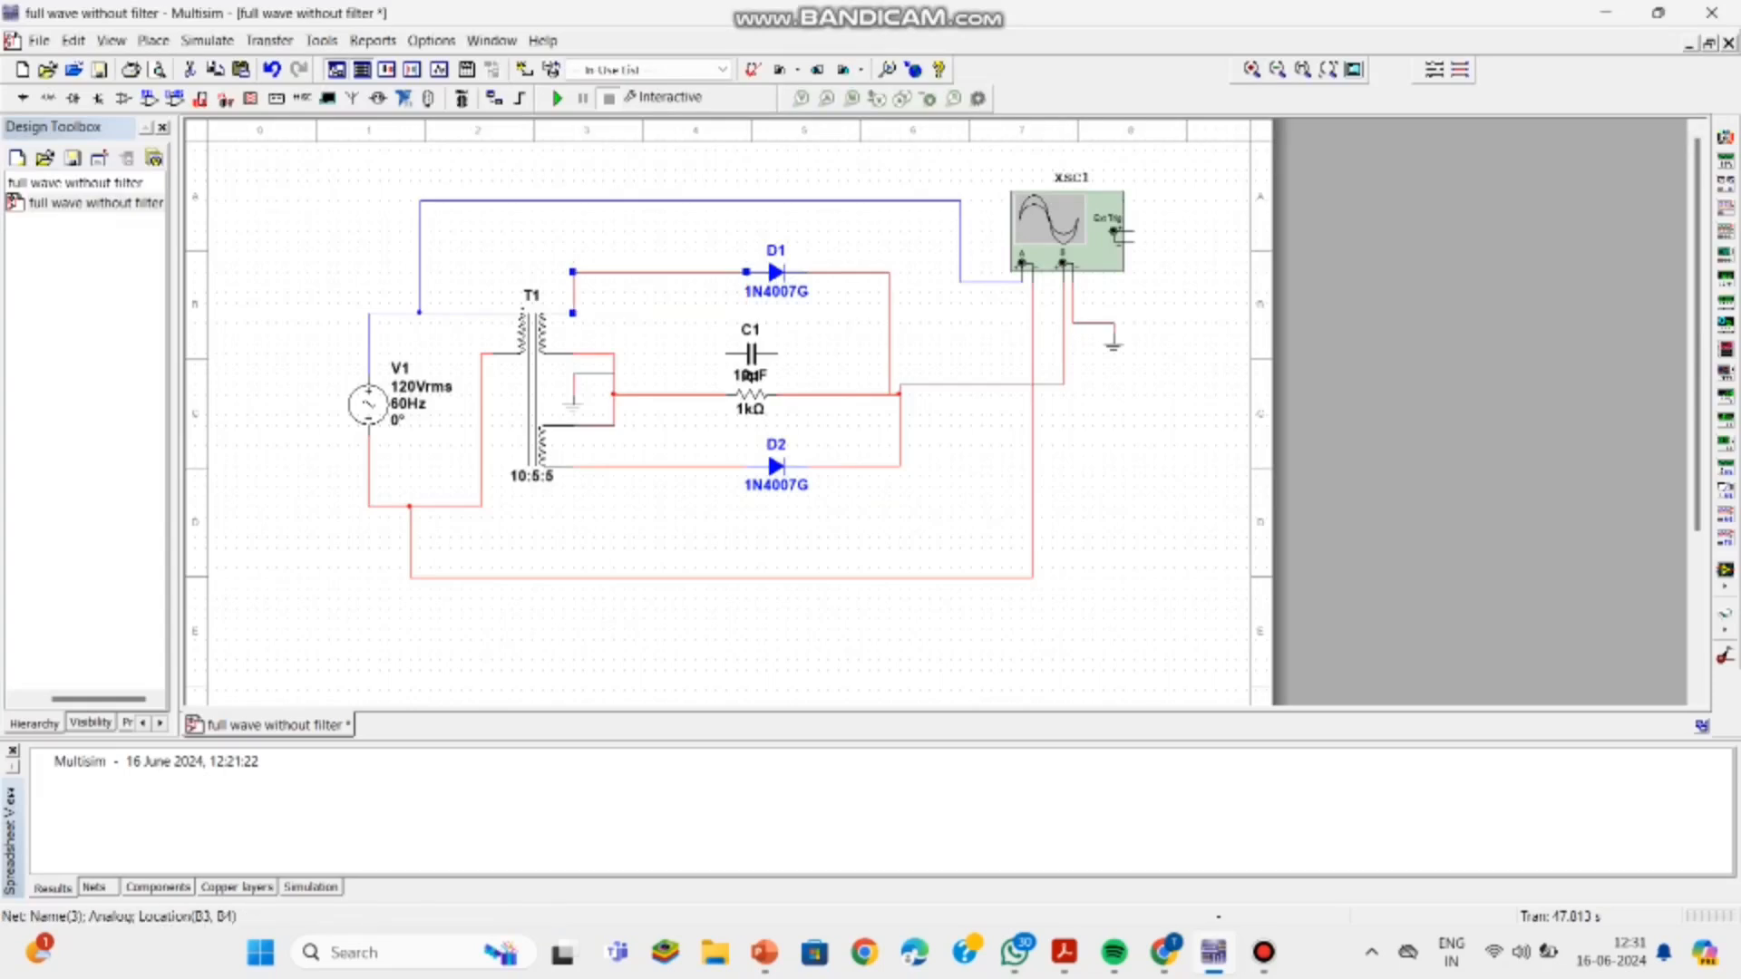
pyautogui.press('Escape')
# Step: Shift resistor R1 slightly down and capacitor C1 slightly up to separate their overlapping labels
pyautogui.moveTo(749, 375); pyautogui.dragTo(751, 405)
pyautogui.press('Escape')
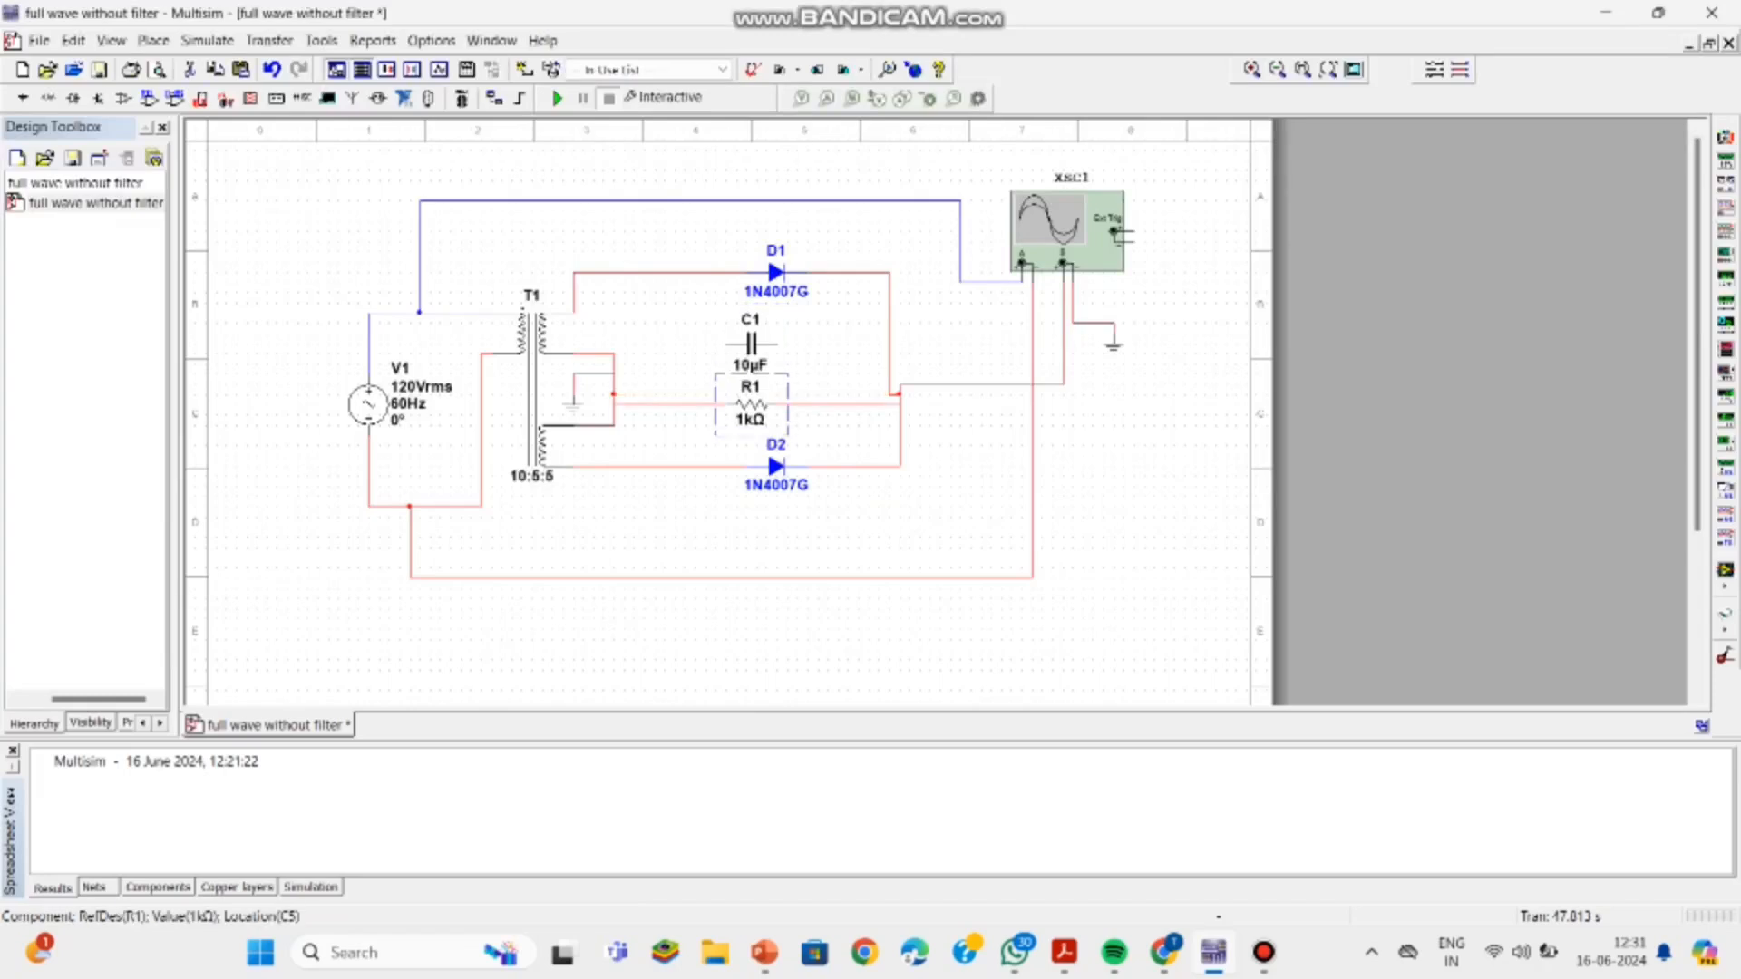
pyautogui.press('Escape')
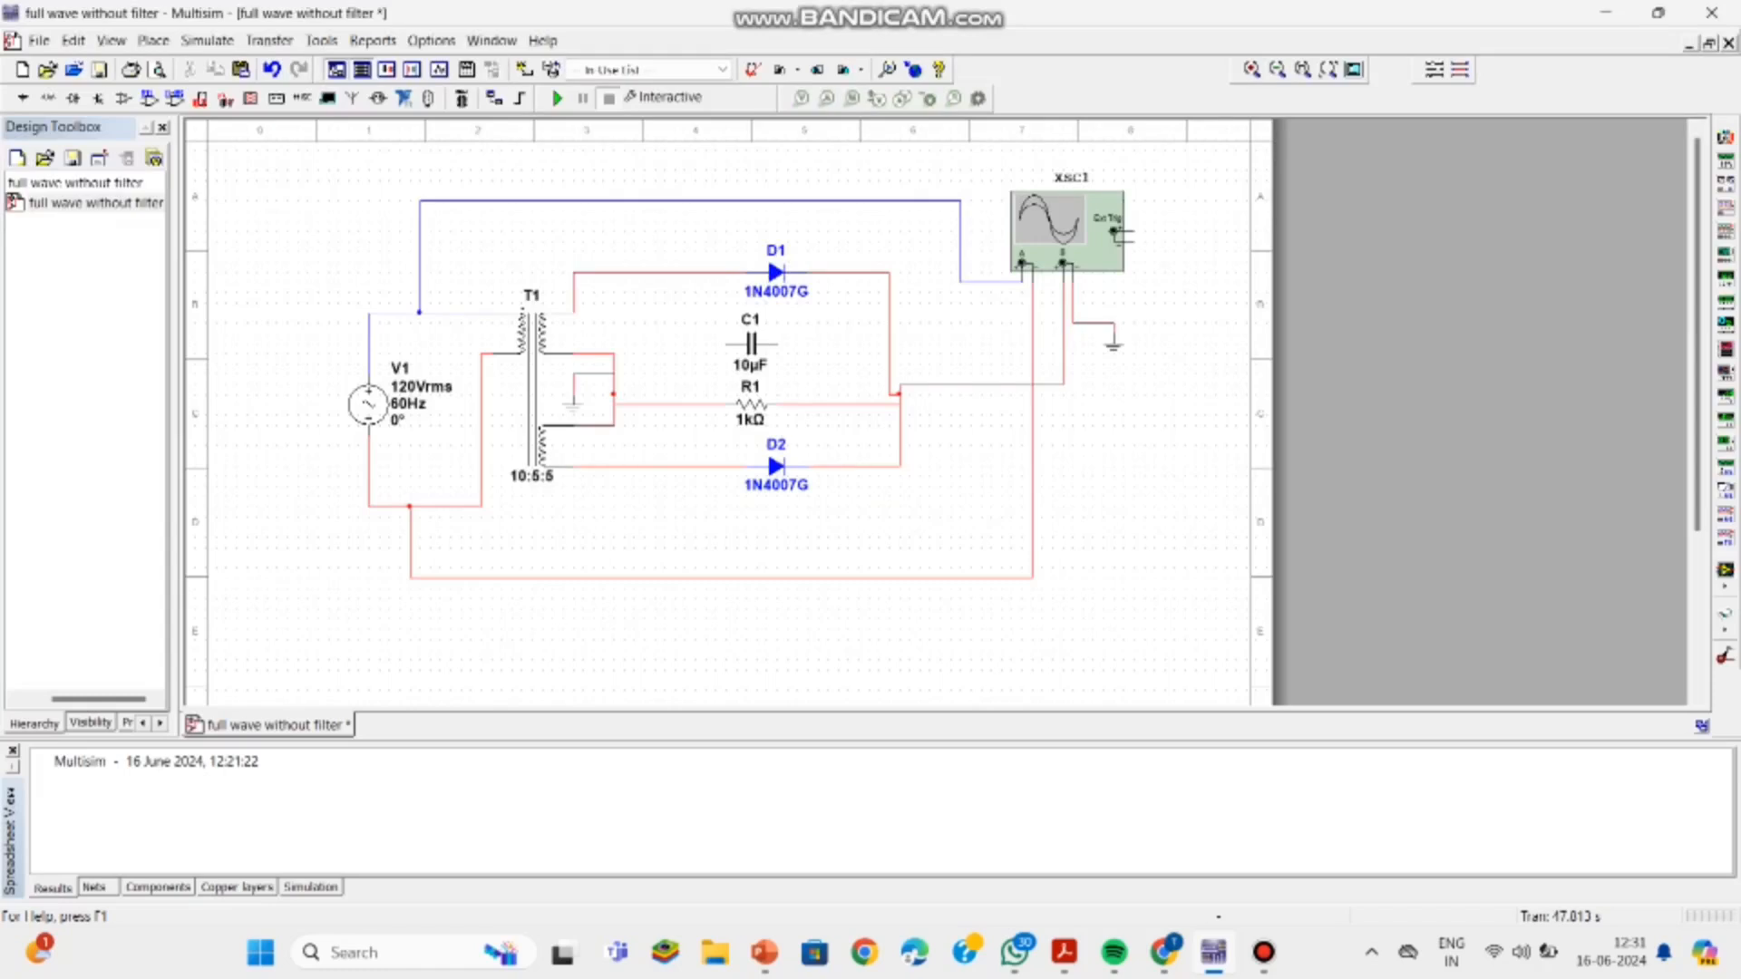
# Step: Wire capacitor C1 in parallel with resistor R1, joining each capacitor terminal to the wire on the same side of the resistor
pyautogui.click(777, 343)
pyautogui.click(787, 403)
pyautogui.click(729, 344)
pyautogui.click(695, 405)
pyautogui.moveTo(778, 372); pyautogui.dragTo(797, 372)
pyautogui.press('Escape')
# Step: Run the simulation, examine the filtered output beside the input on oscilloscope XSC1, and stop the simulation
pyautogui.click(557, 98)
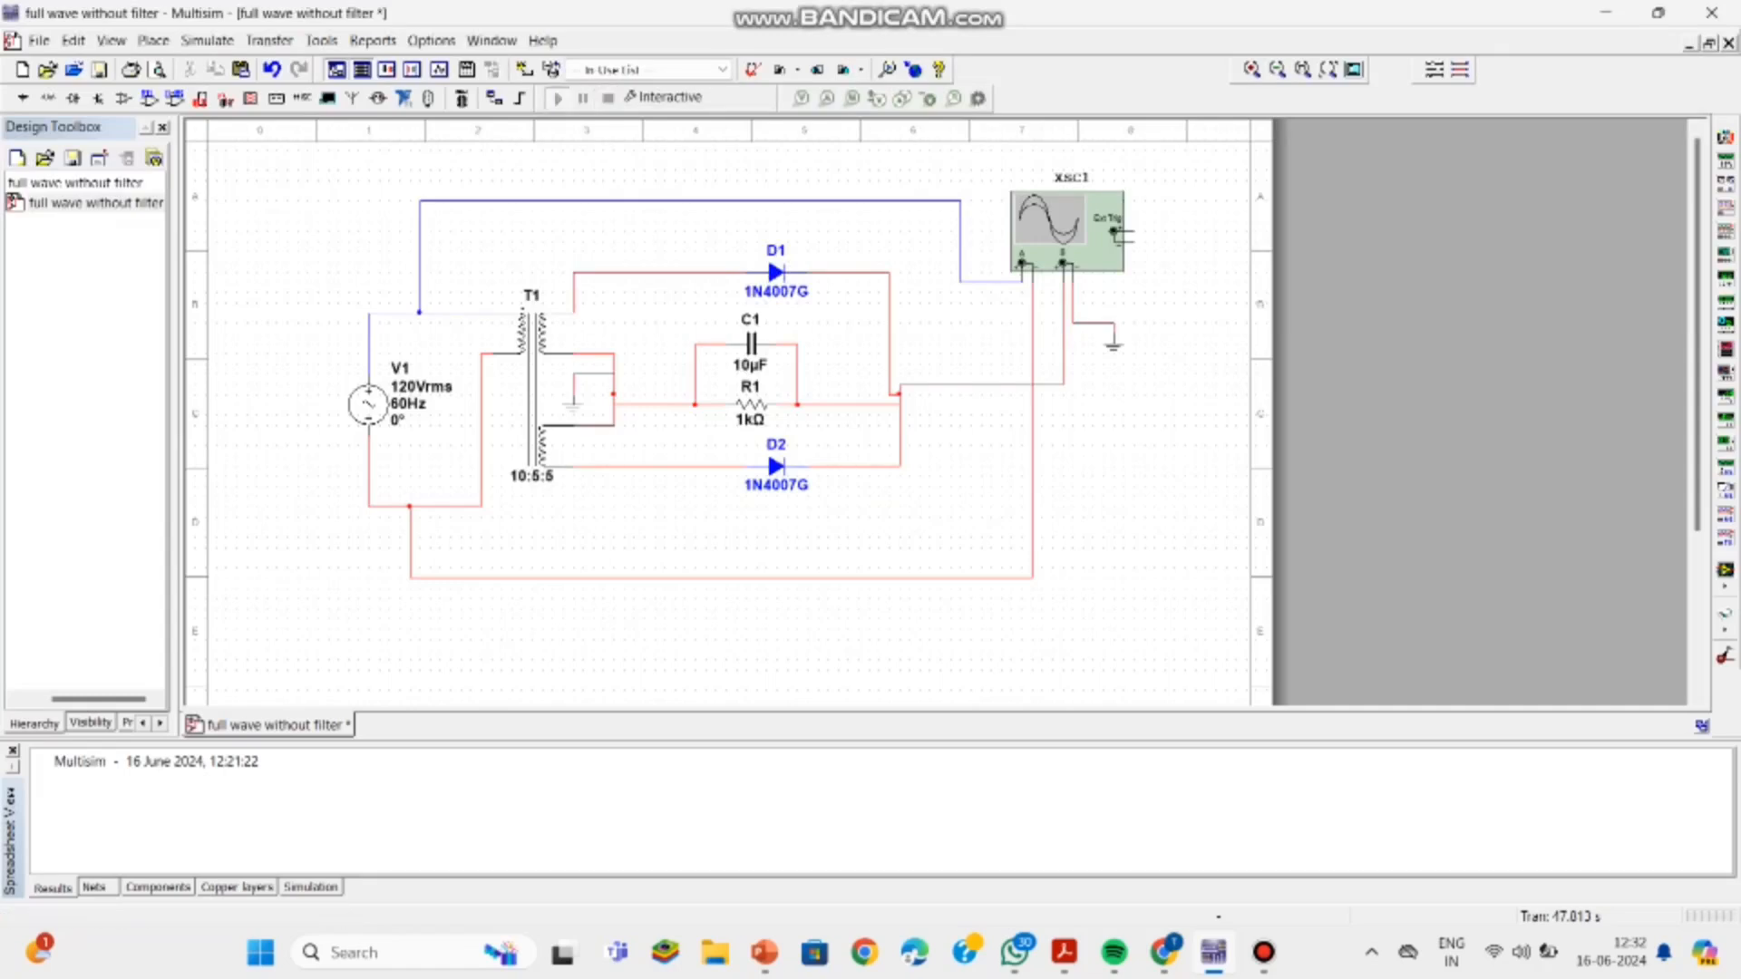
pyautogui.doubleClick(1068, 231)
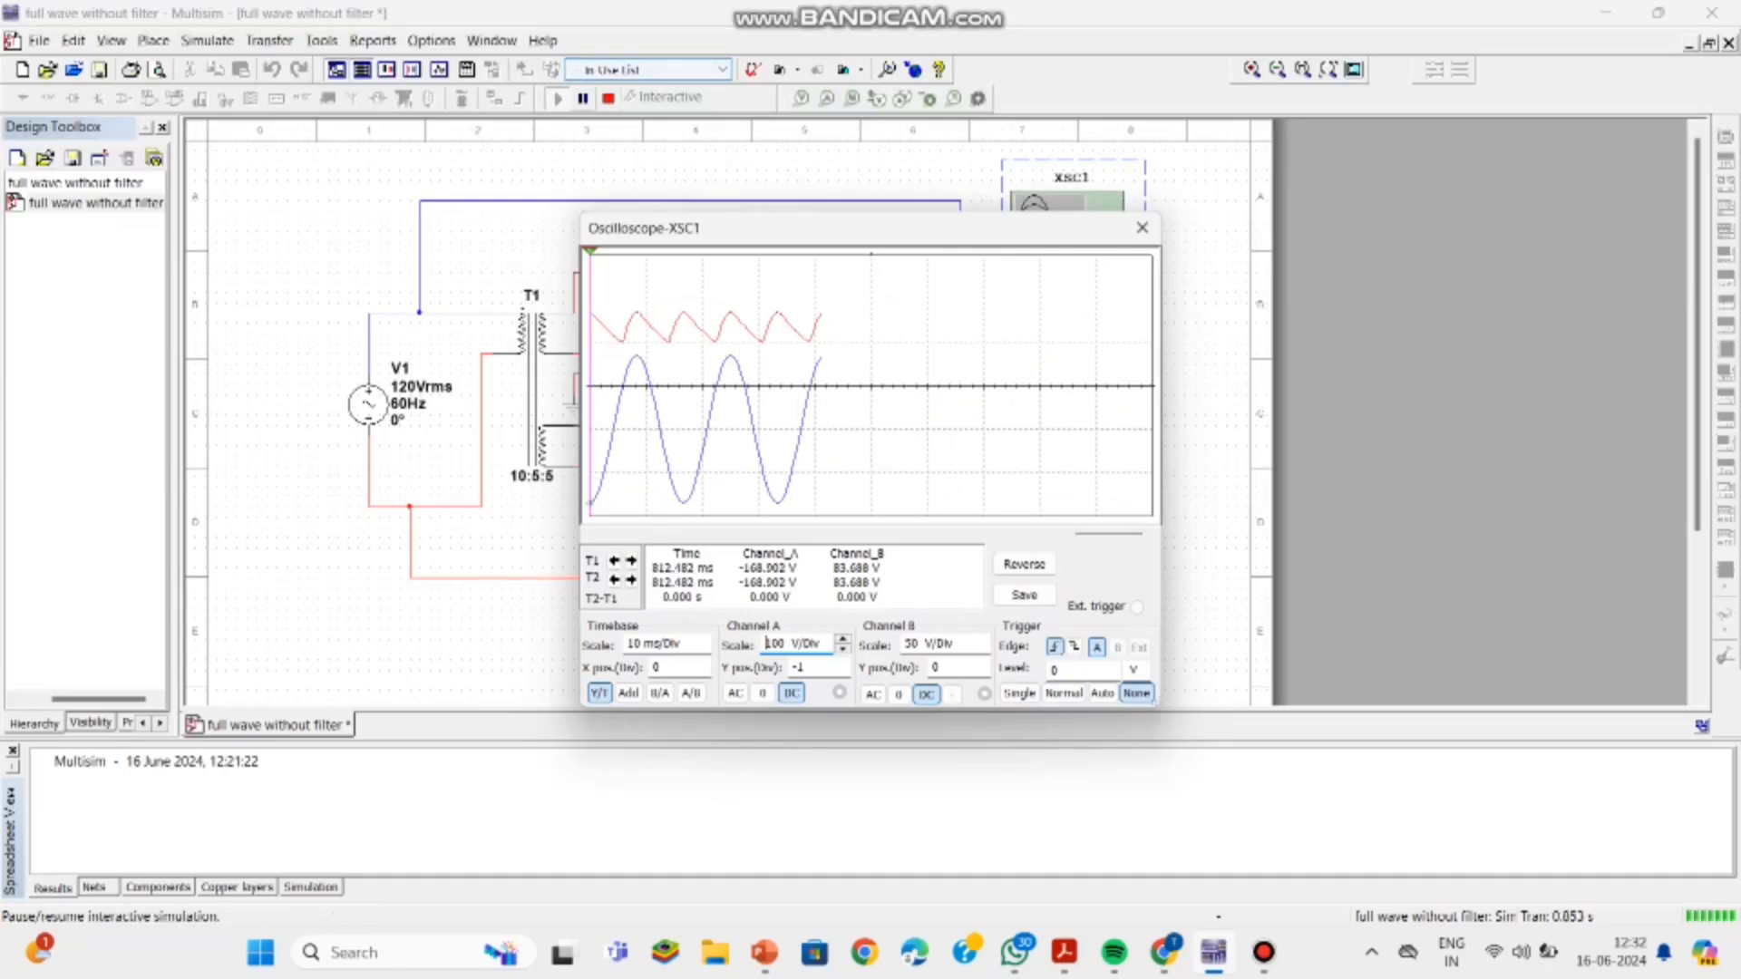
pyautogui.click(583, 98)
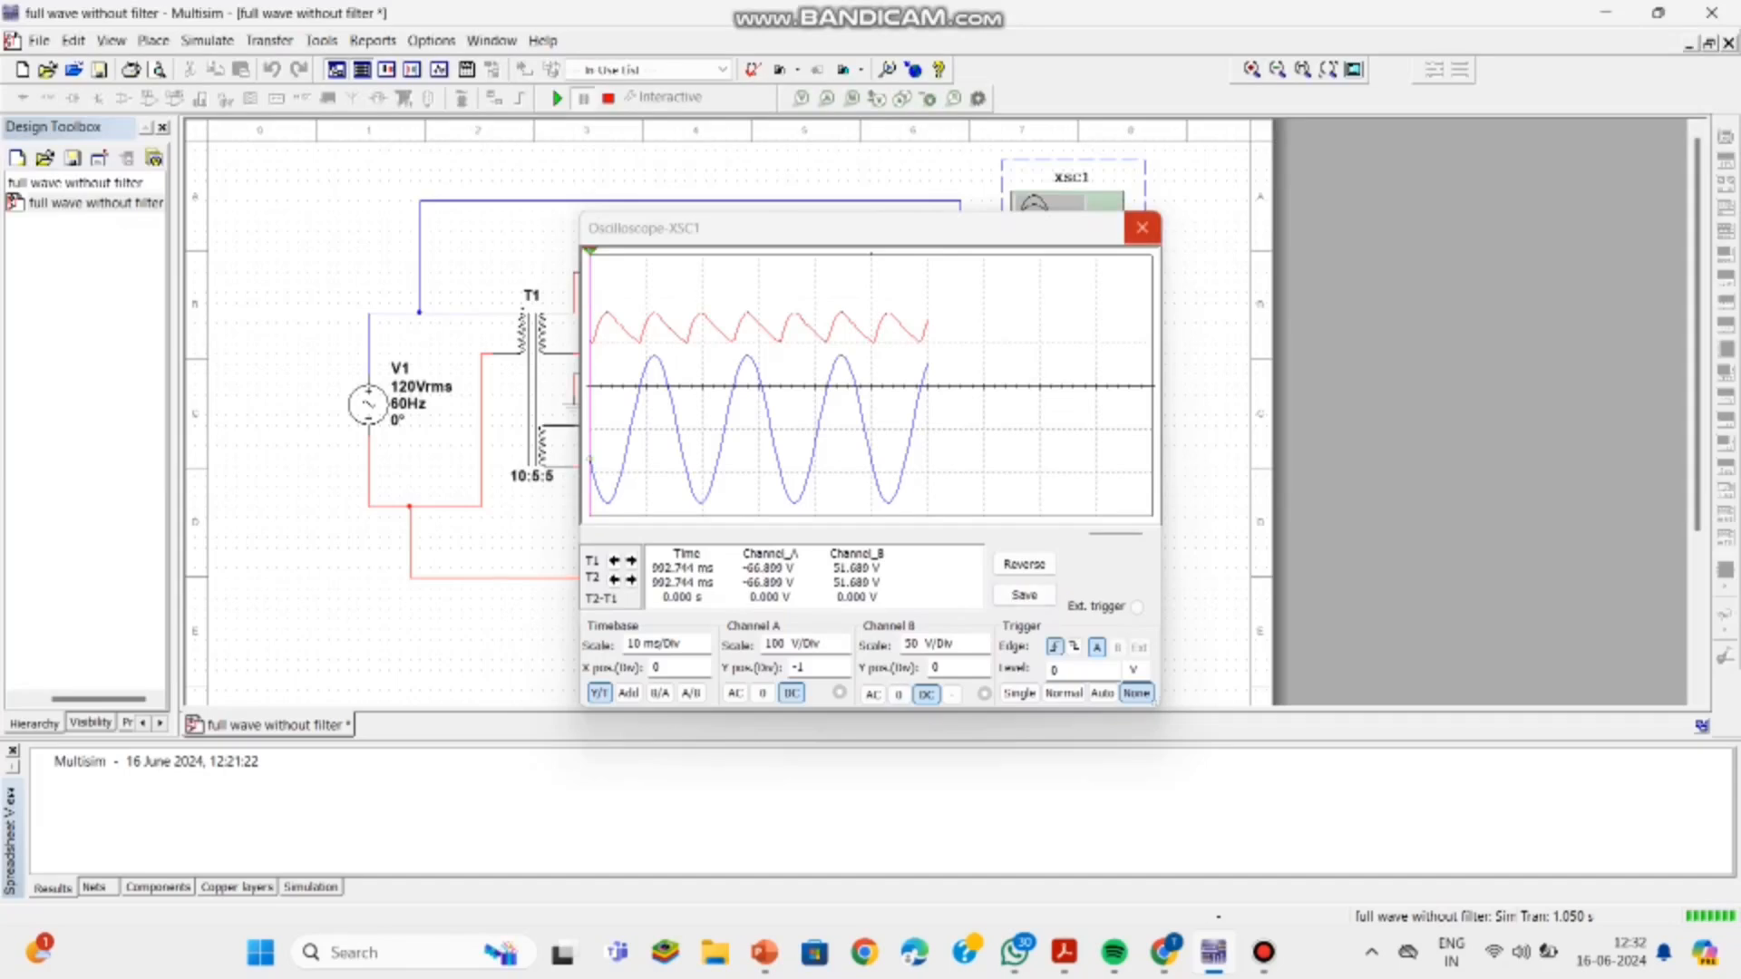
pyautogui.click(1141, 228)
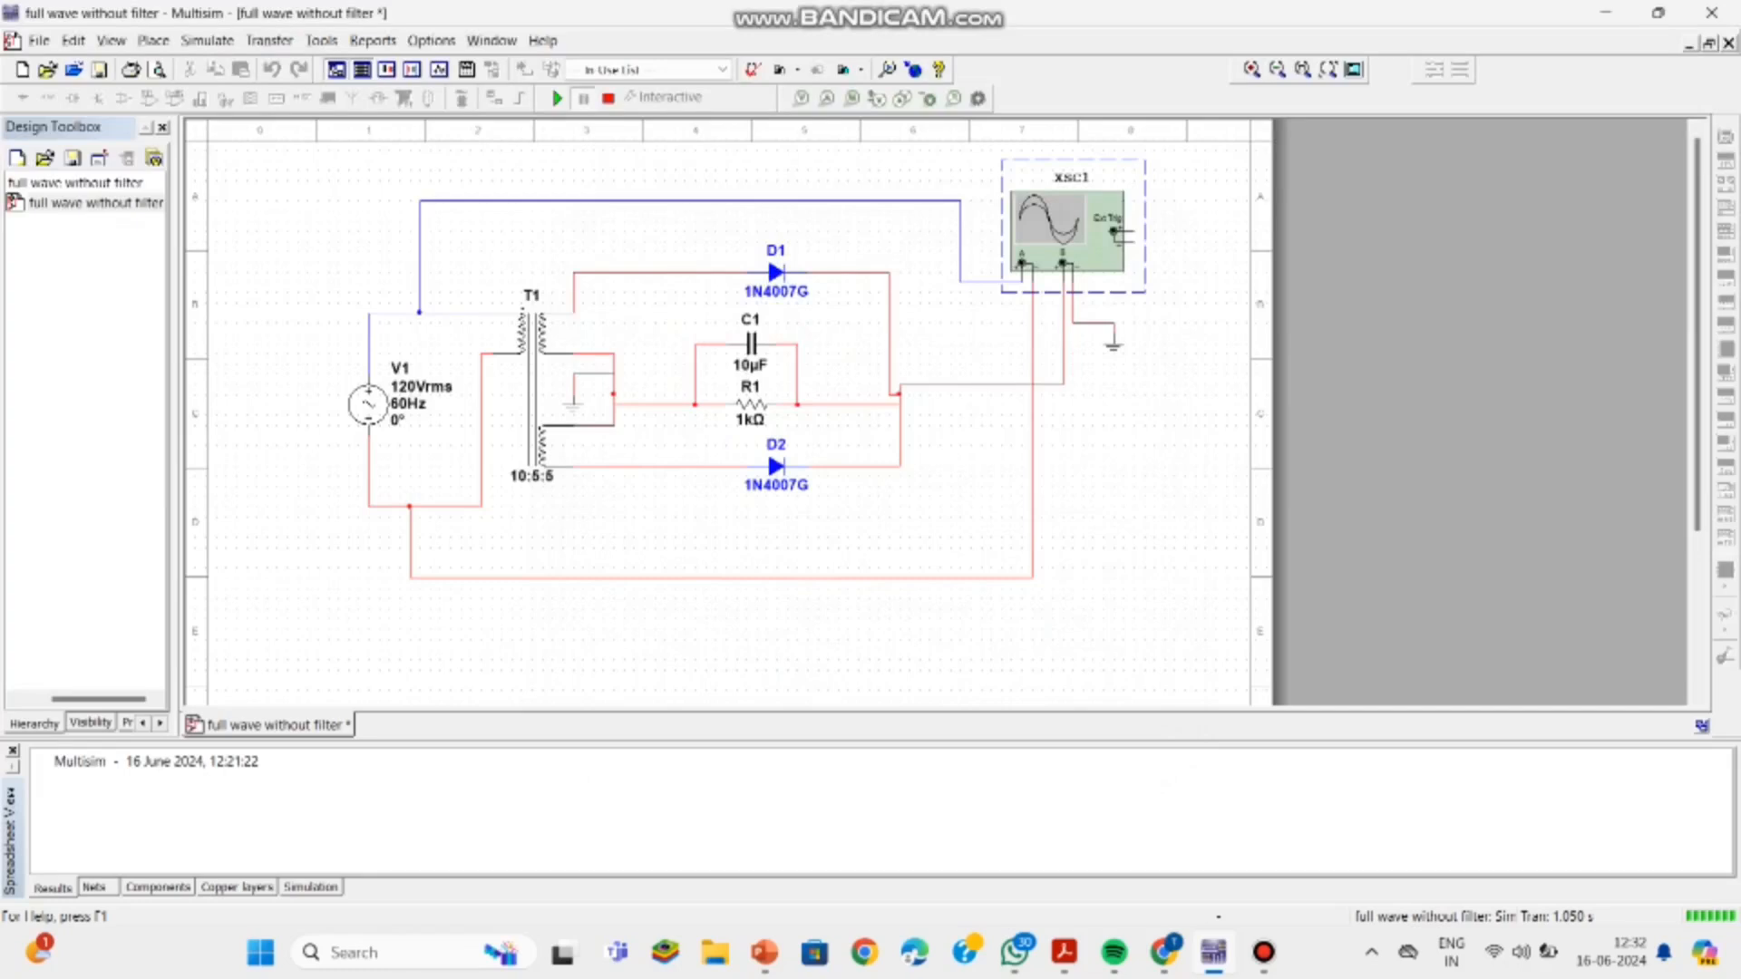
pyautogui.click(608, 97)
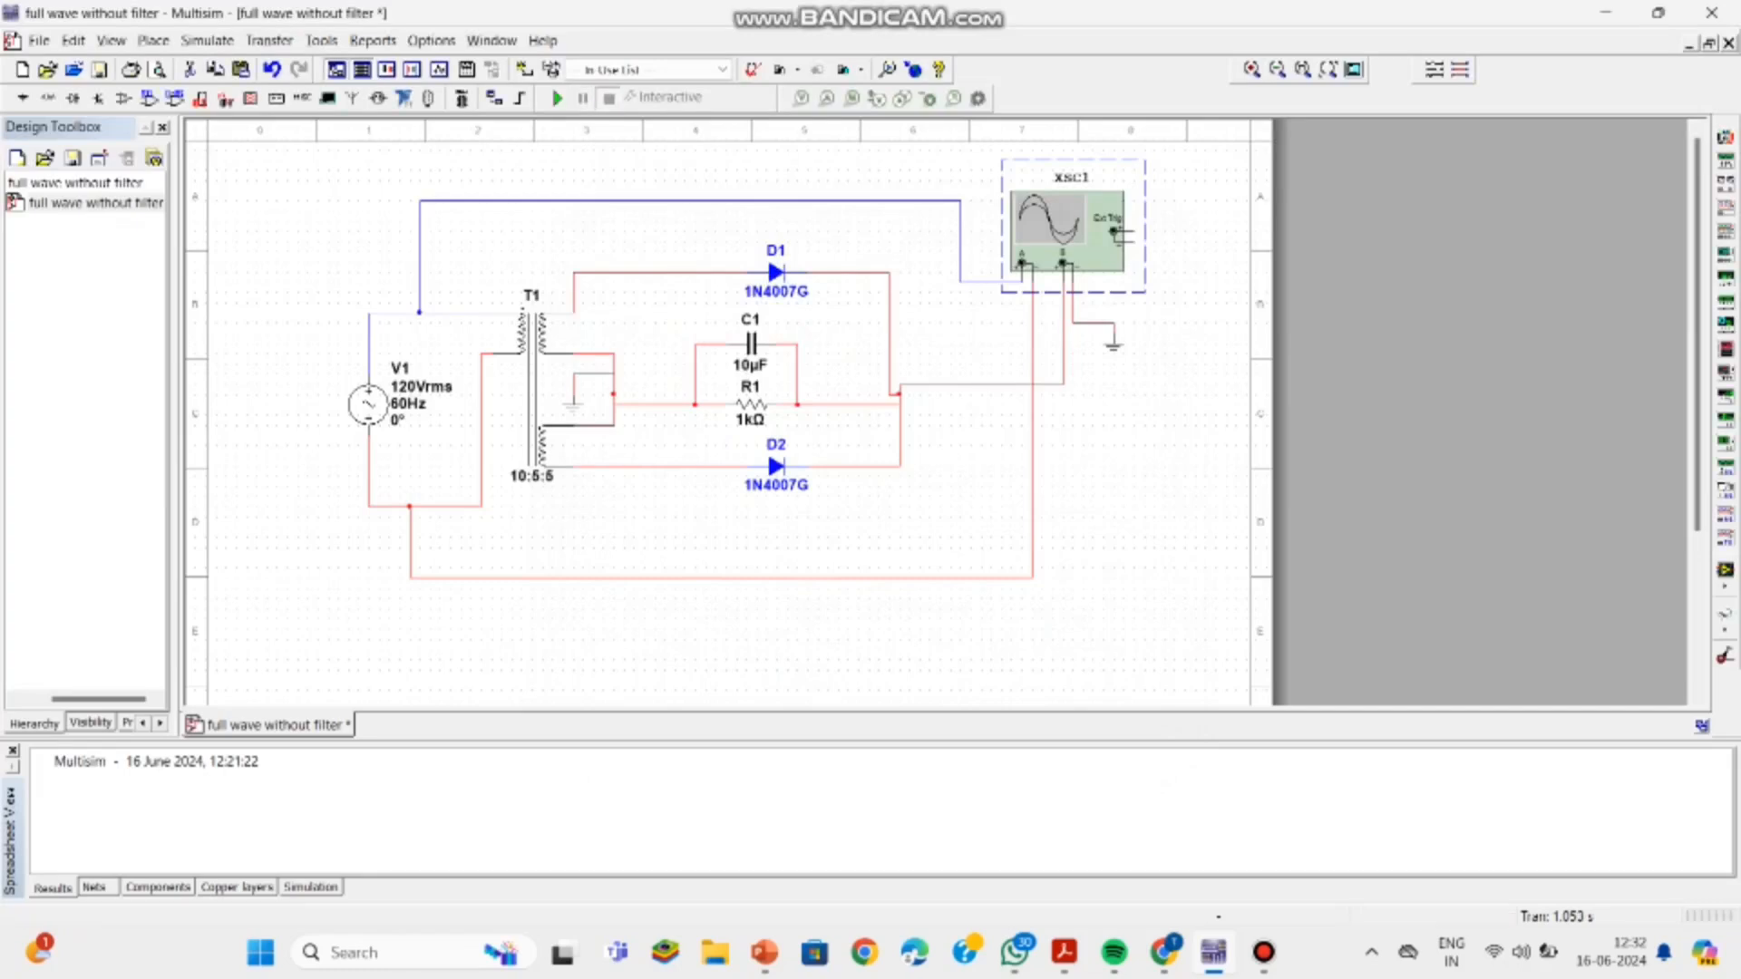
# Step: Save the design under the new name "full wave with filter" in the Circuit Design Suite 14.3 folder
pyautogui.click(39, 40)
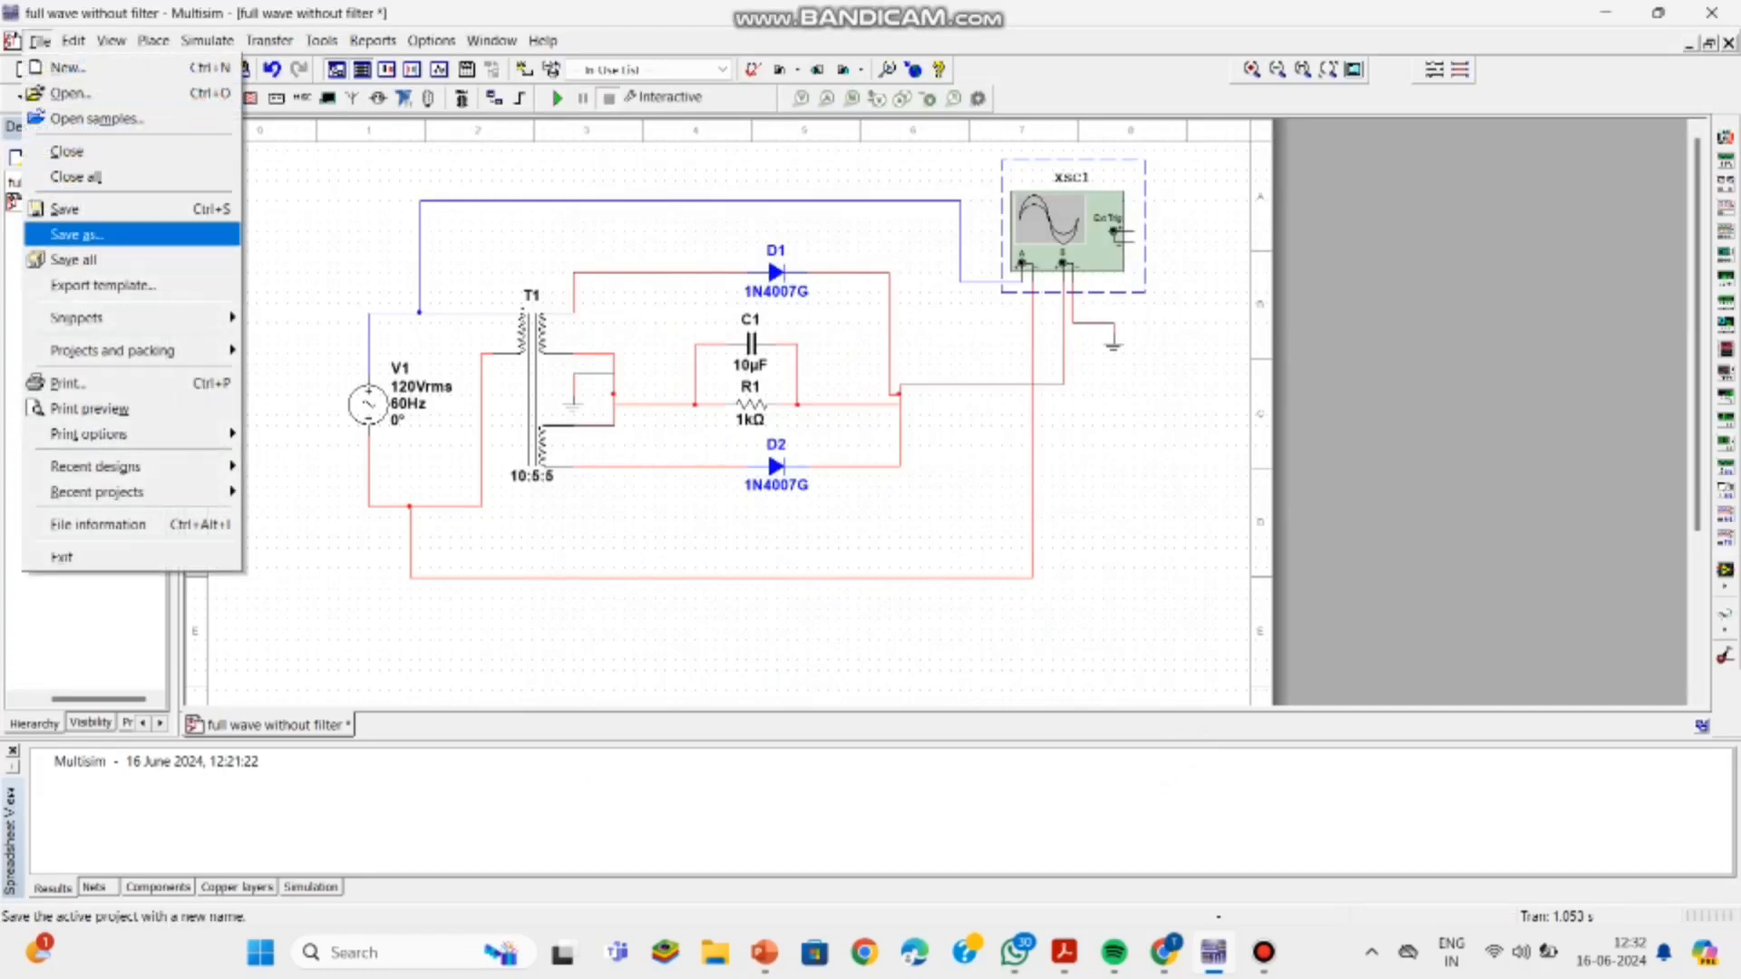
pyautogui.click(72, 233)
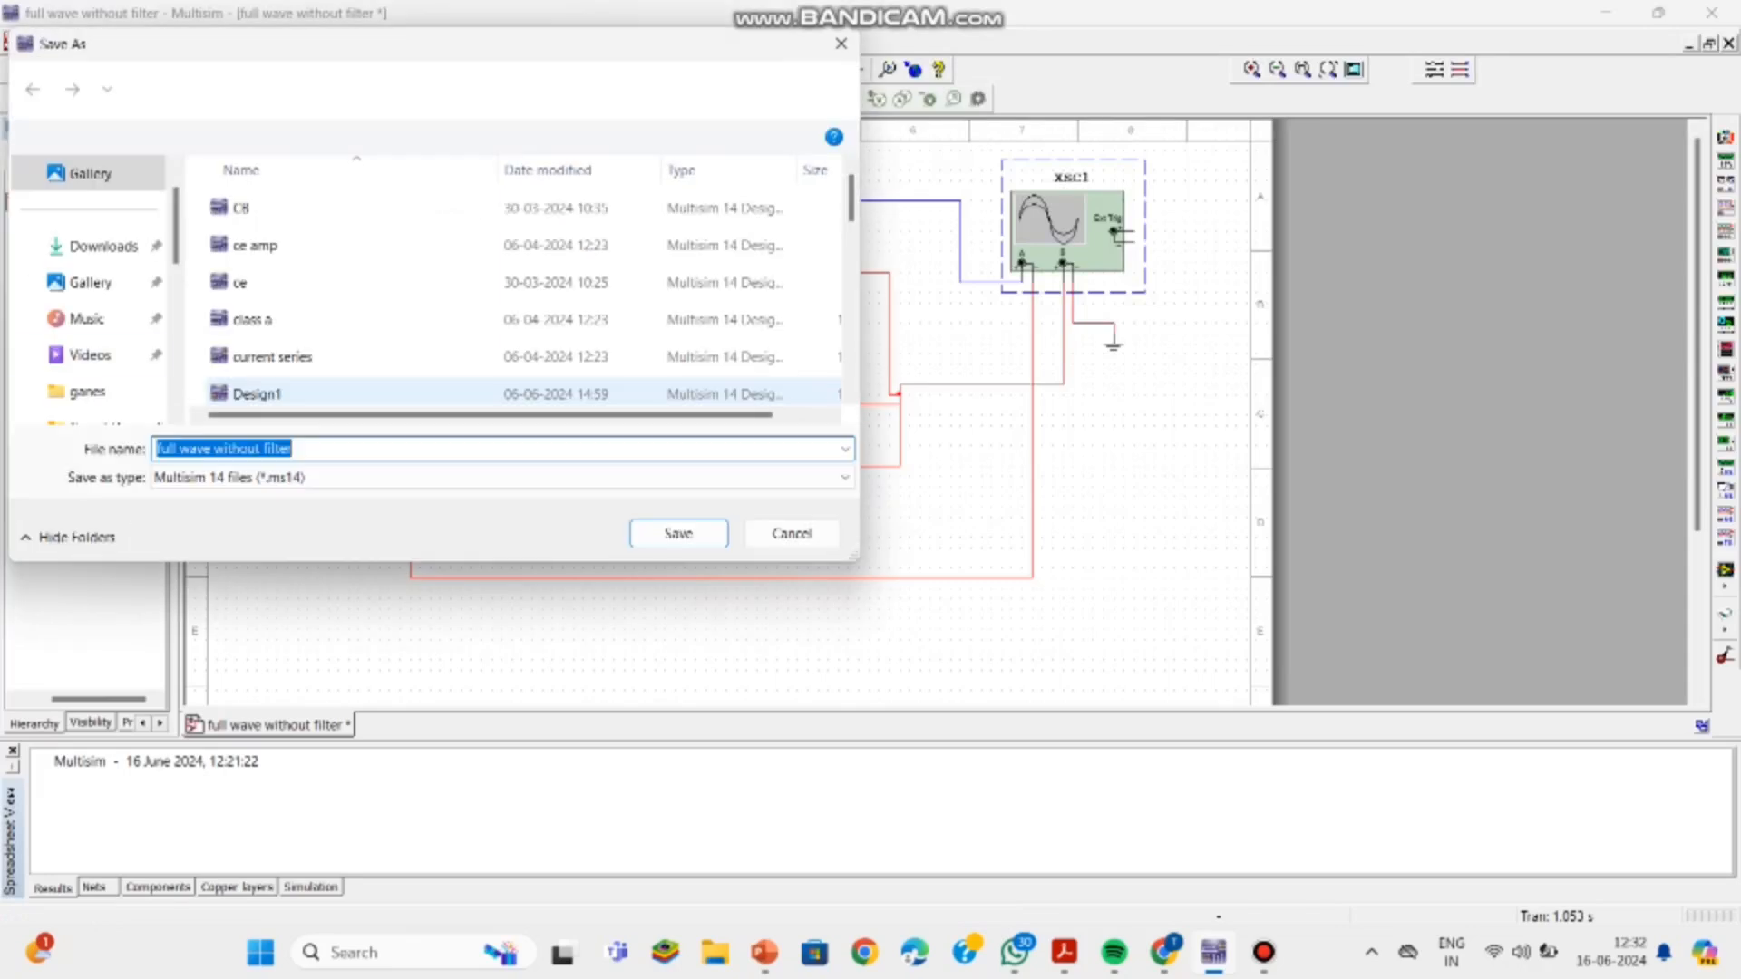
pyautogui.press('End')
pyautogui.hotkey('ctrl', 'shift', 'Left')
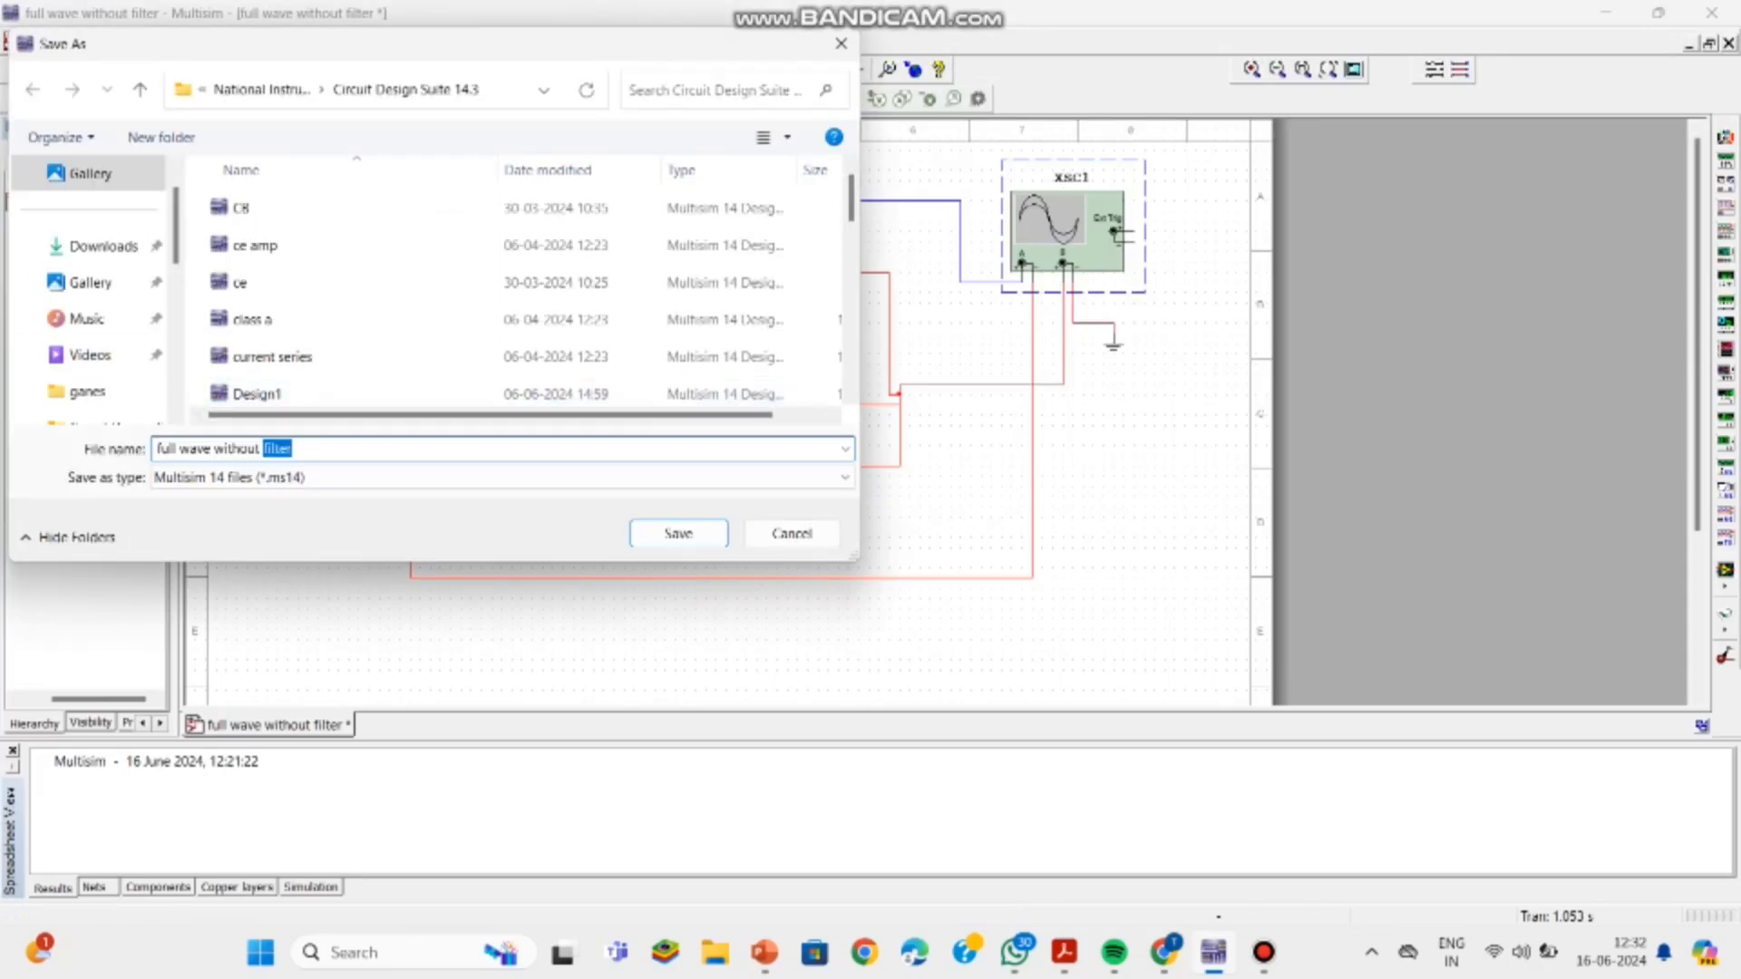
pyautogui.click(260, 449)
pyautogui.press('BackSpace')
pyautogui.press('BackSpace')
pyautogui.press('BackSpace')
pyautogui.press('BackSpace')
pyautogui.write('h')
pyautogui.press('Return')
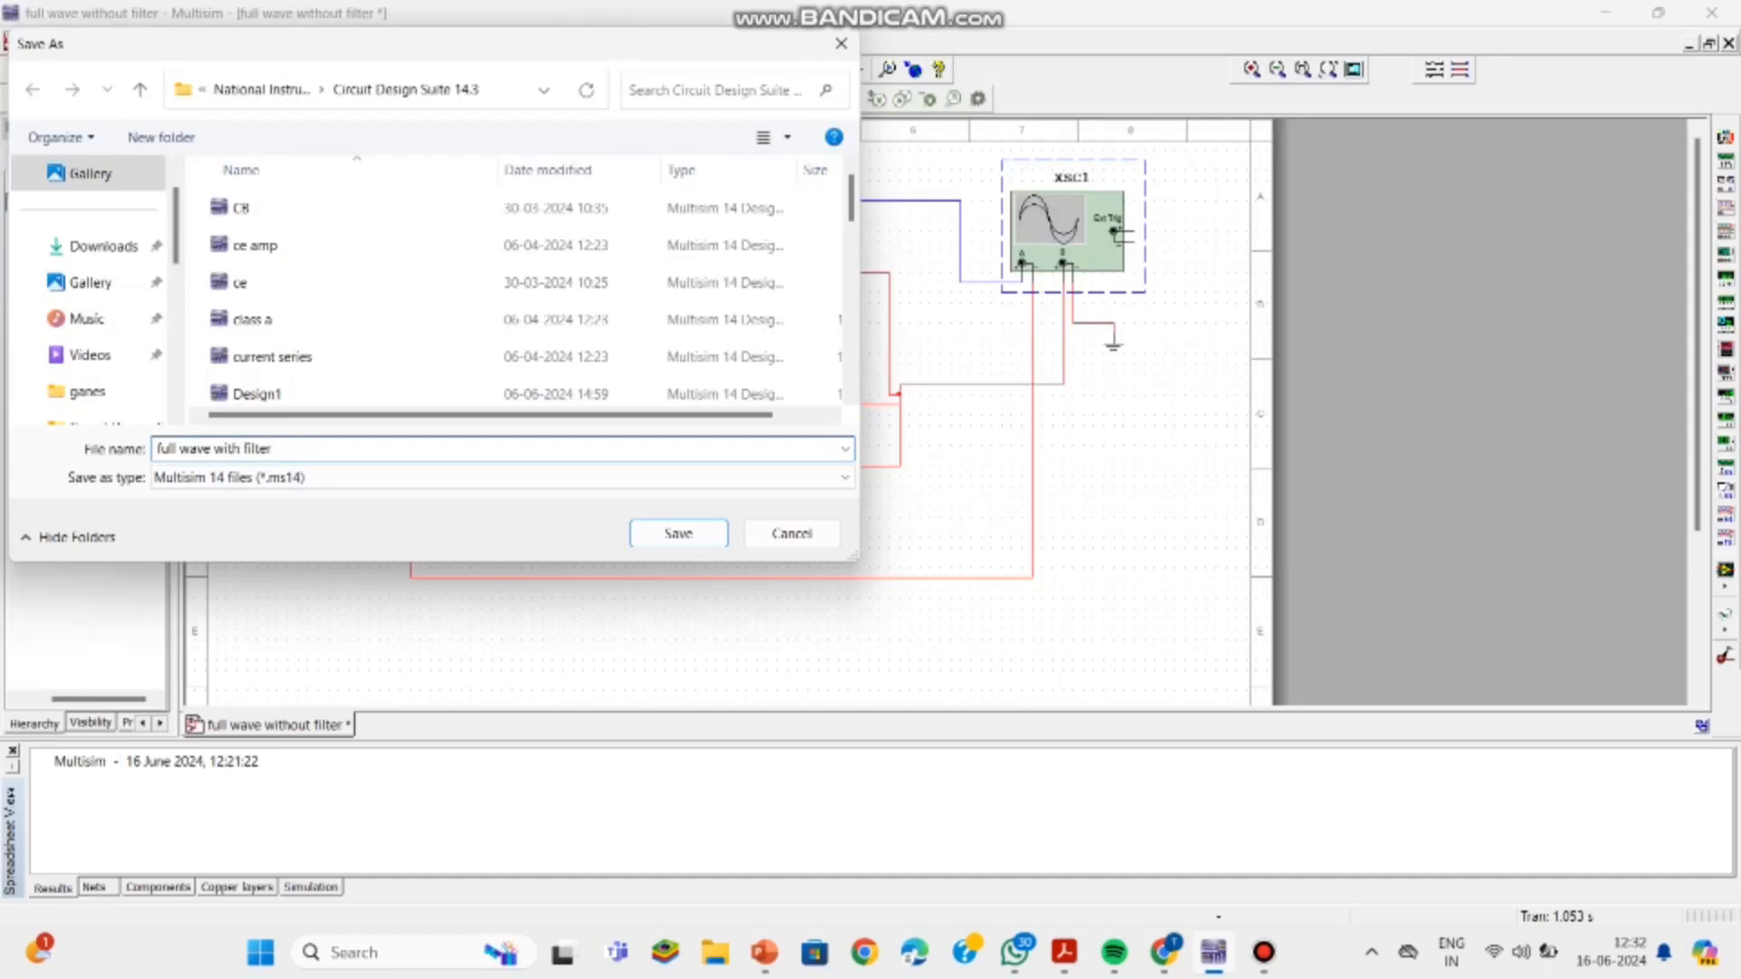